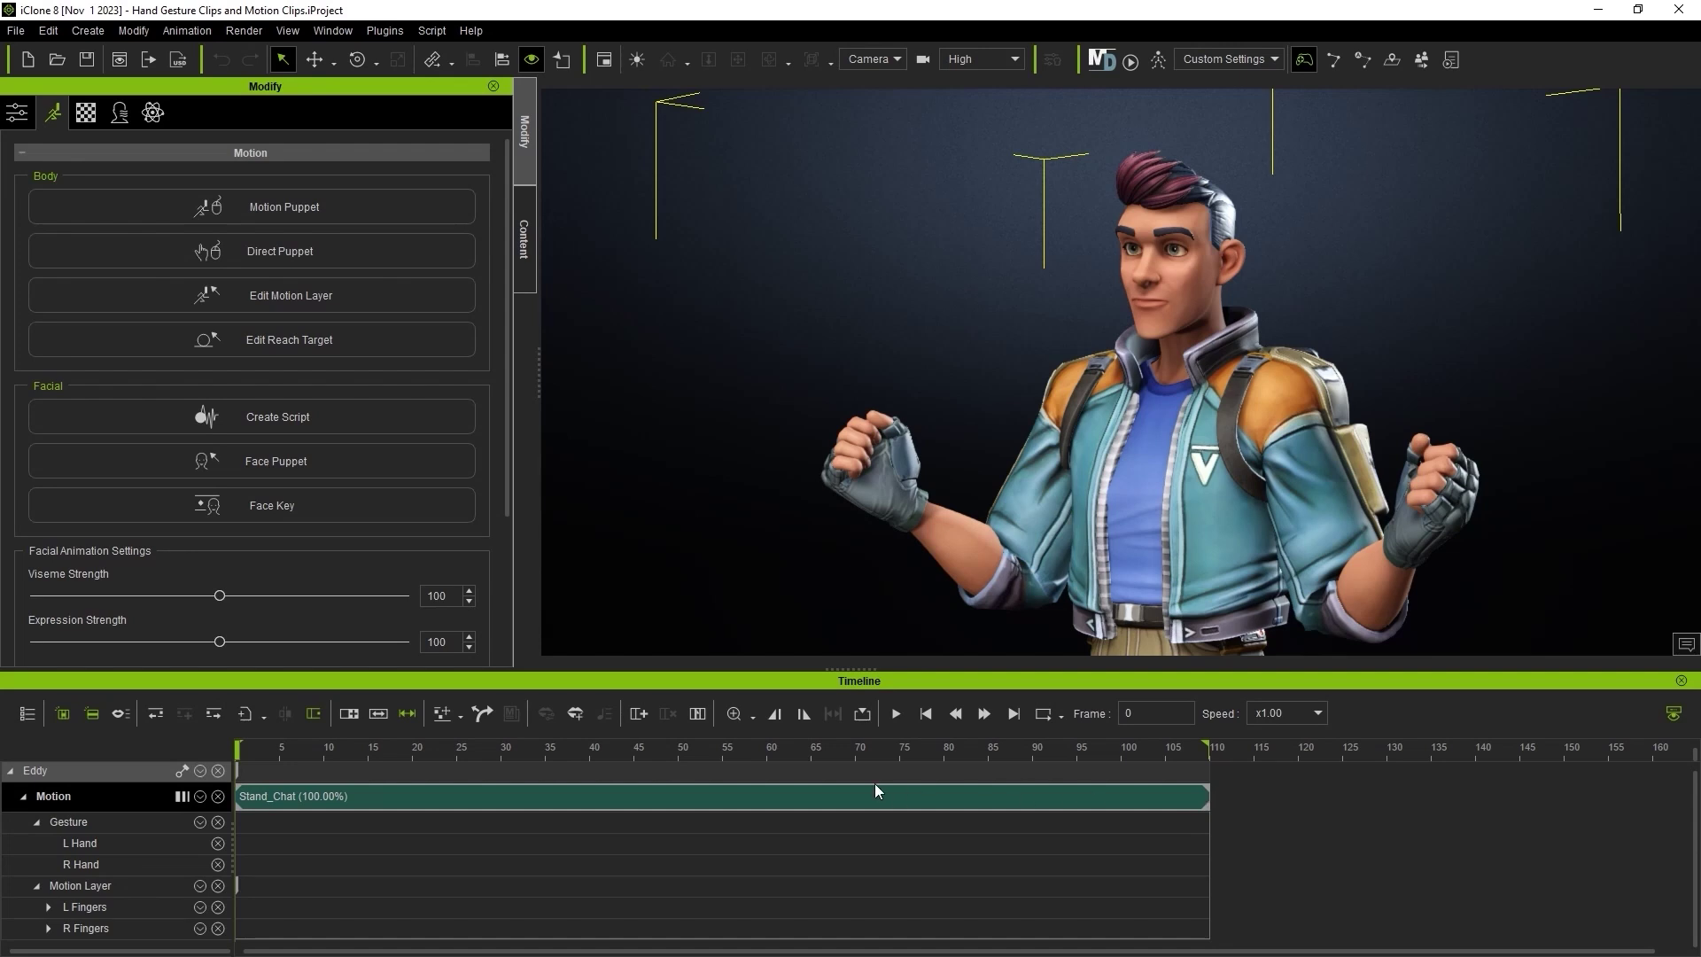
Step: Preview Eddy's animation and toggle the Gesture tracks' visibility in the Motion track
drag(751, 753, 230, 752)
key(space)
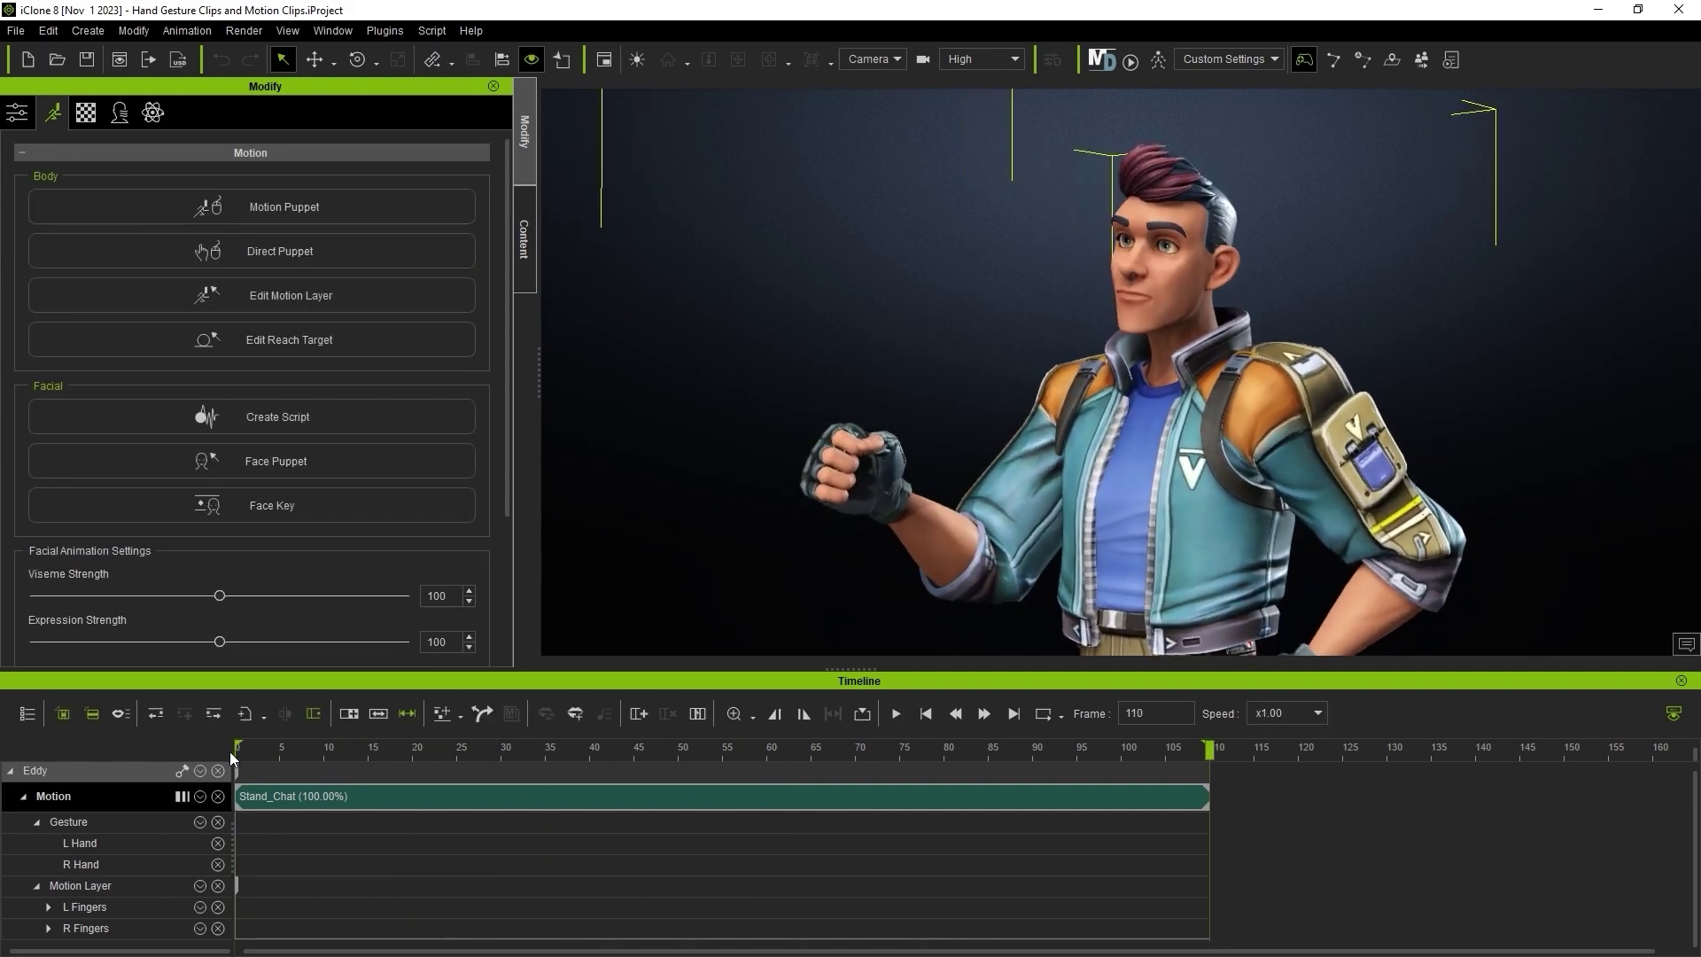
key(space)
click(202, 797)
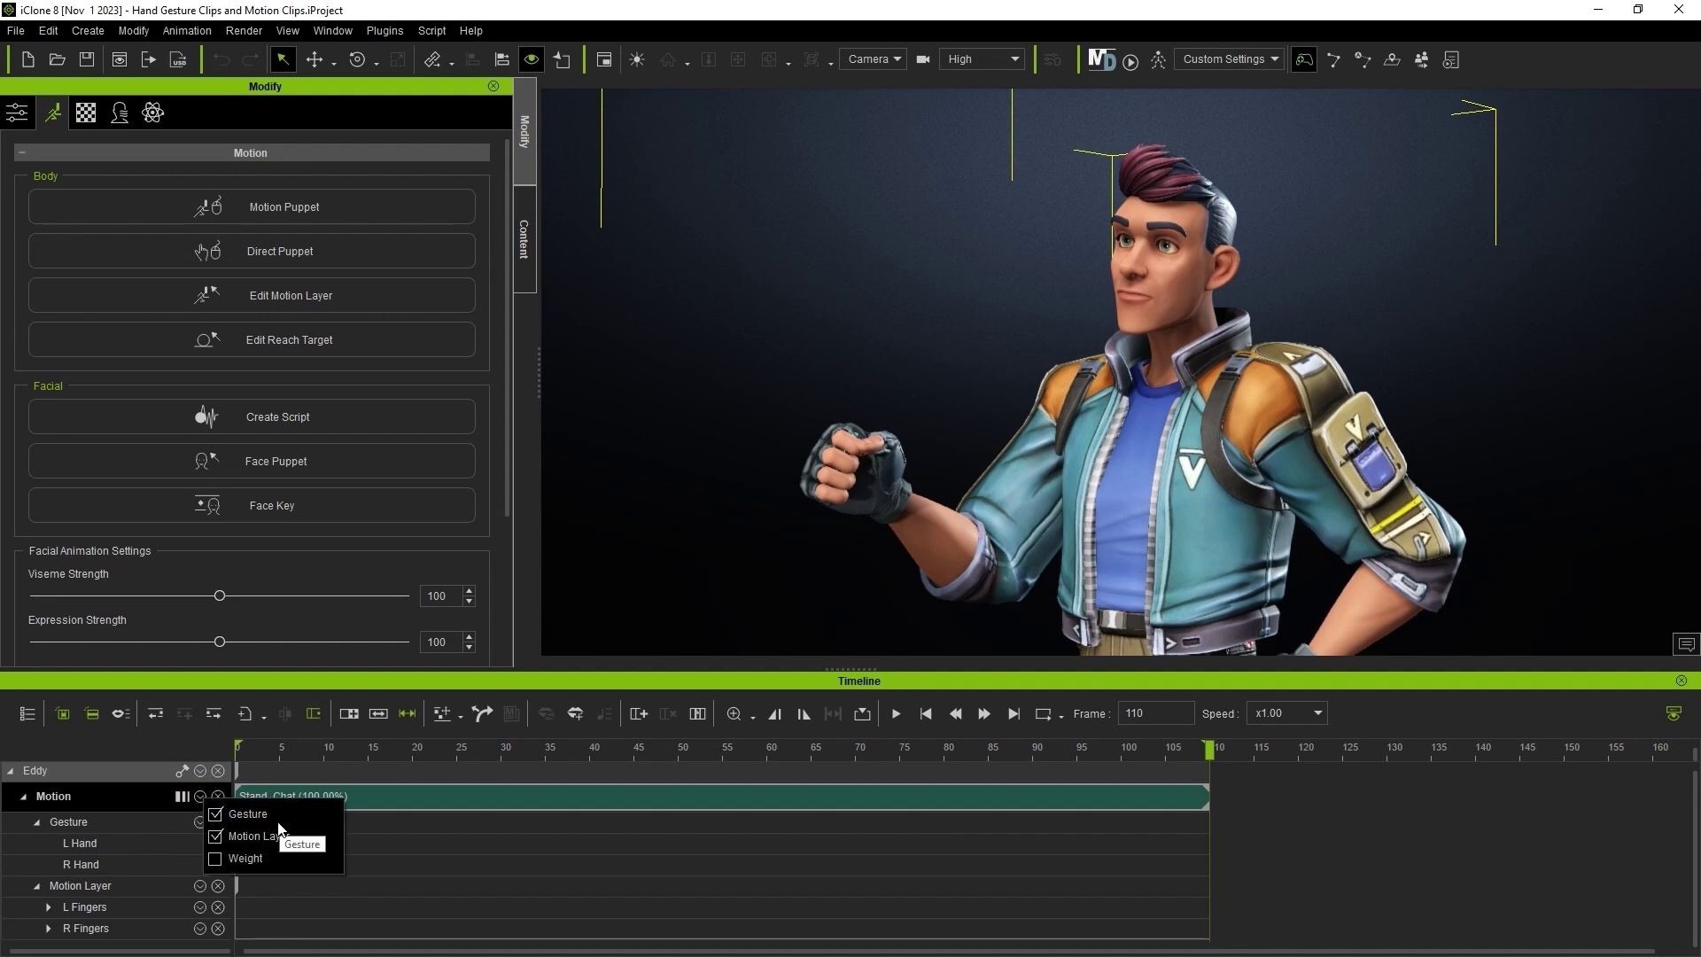
click(215, 814)
click(215, 814)
click(215, 814)
click(216, 814)
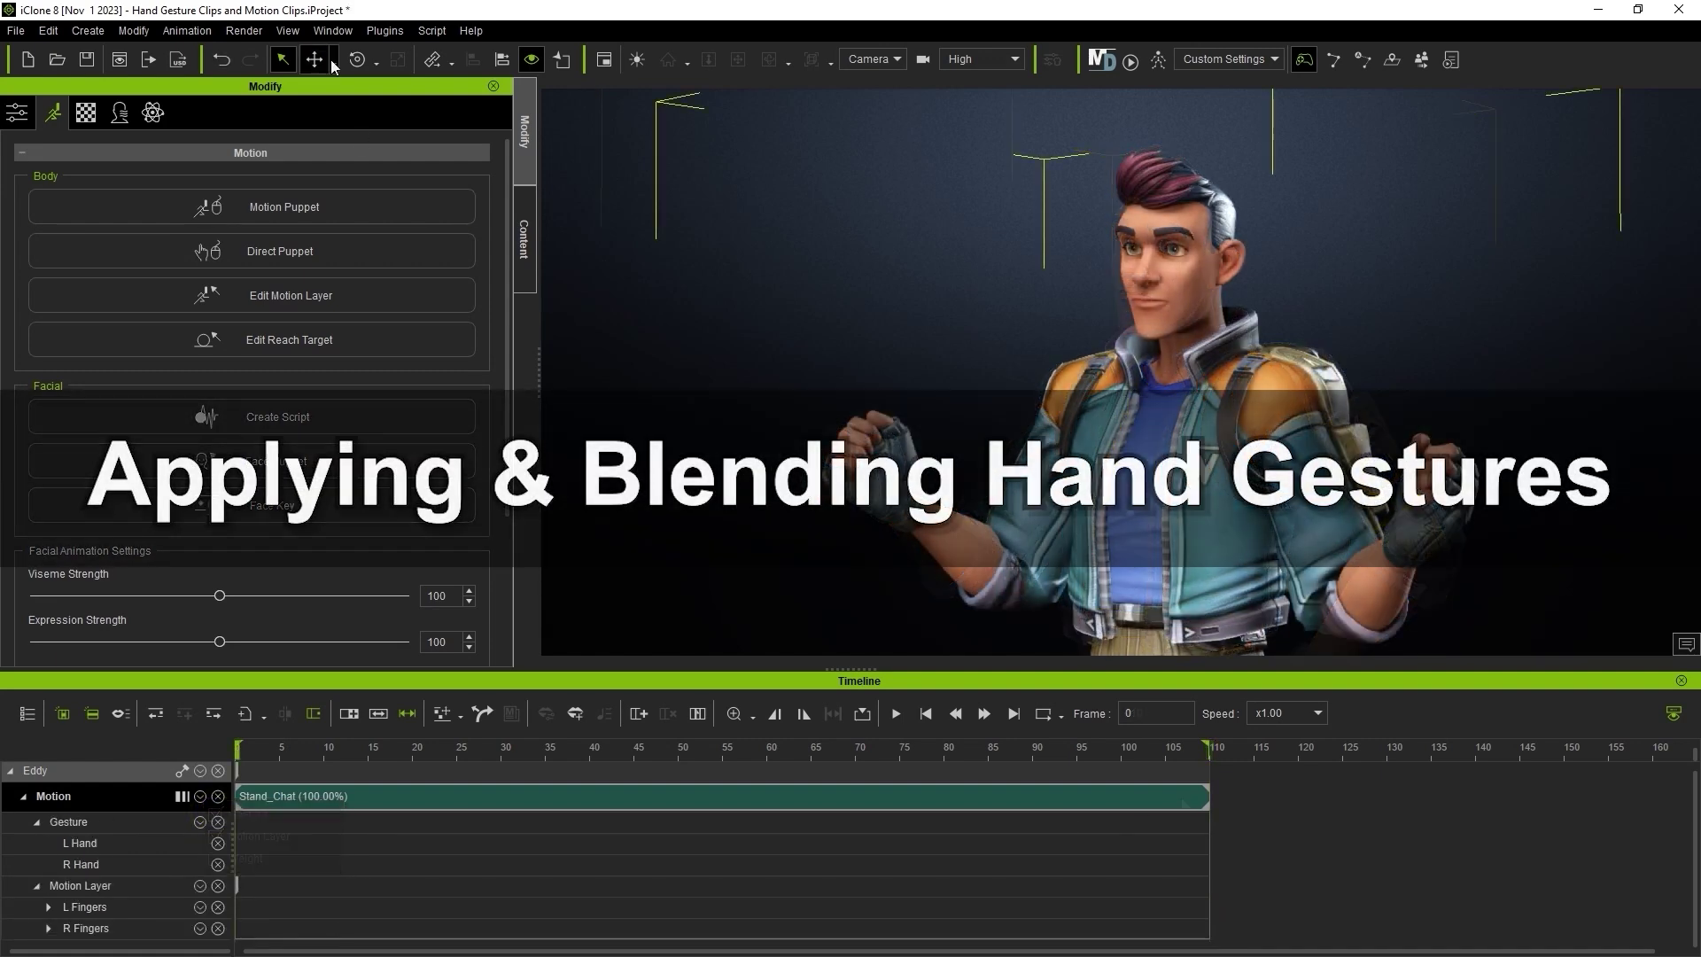
Step: Open the Content Manager and browse into the Animation > Gesture folder
click(333, 30)
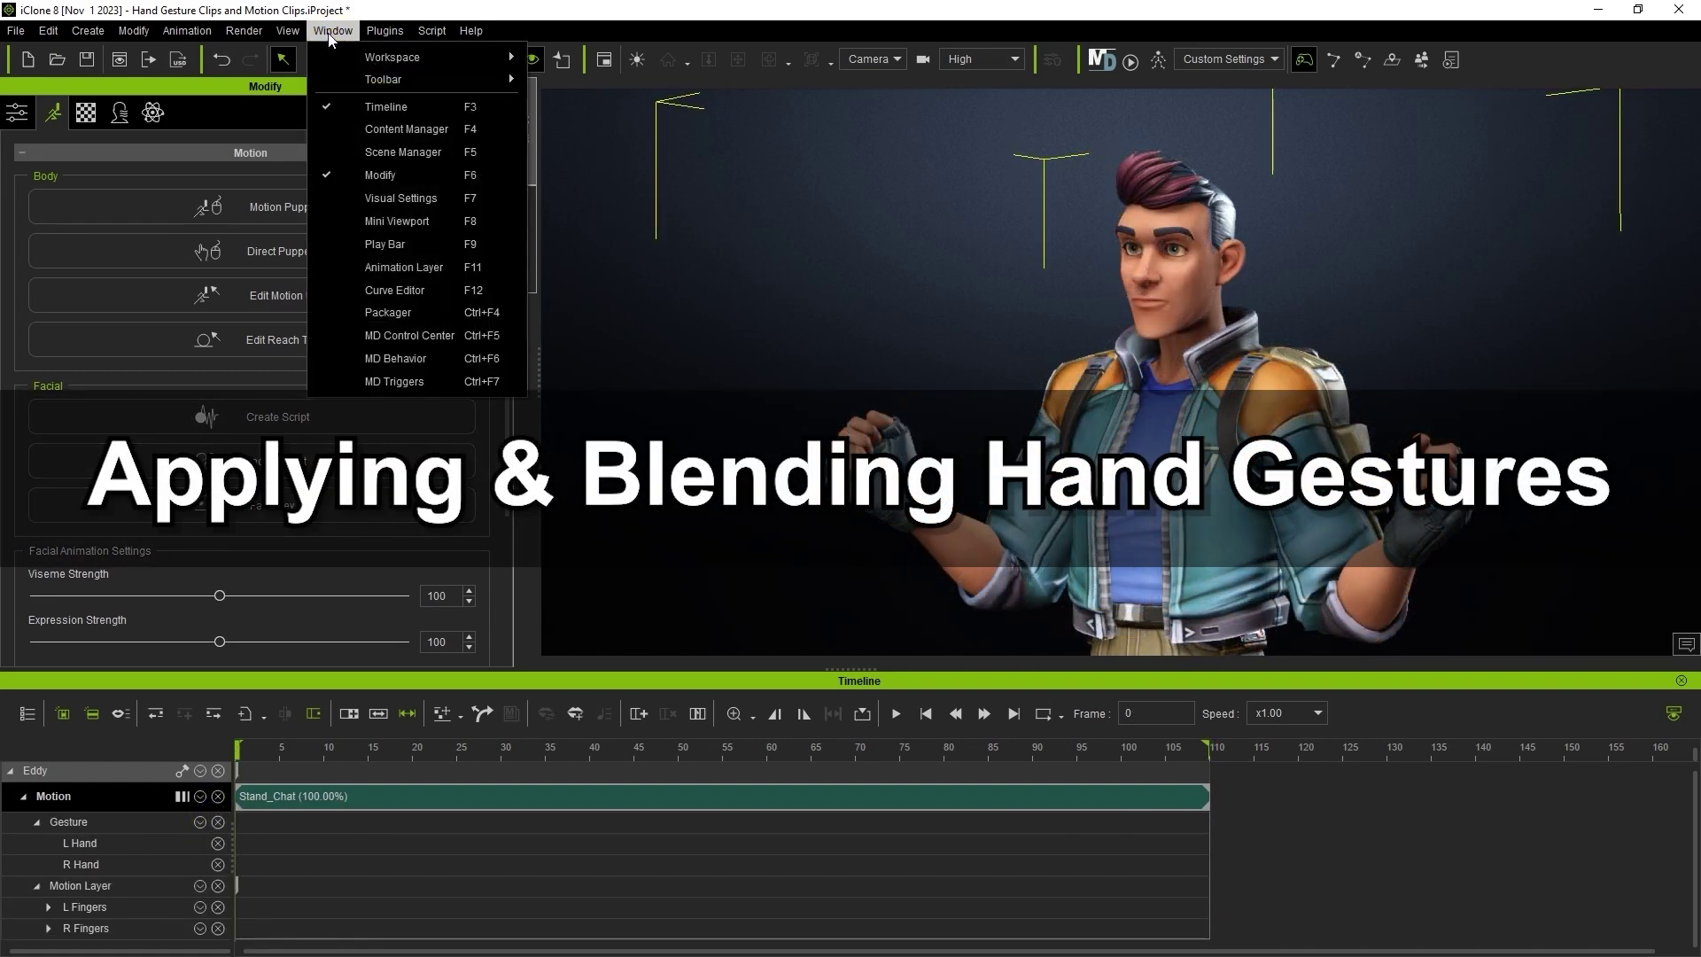
click(458, 133)
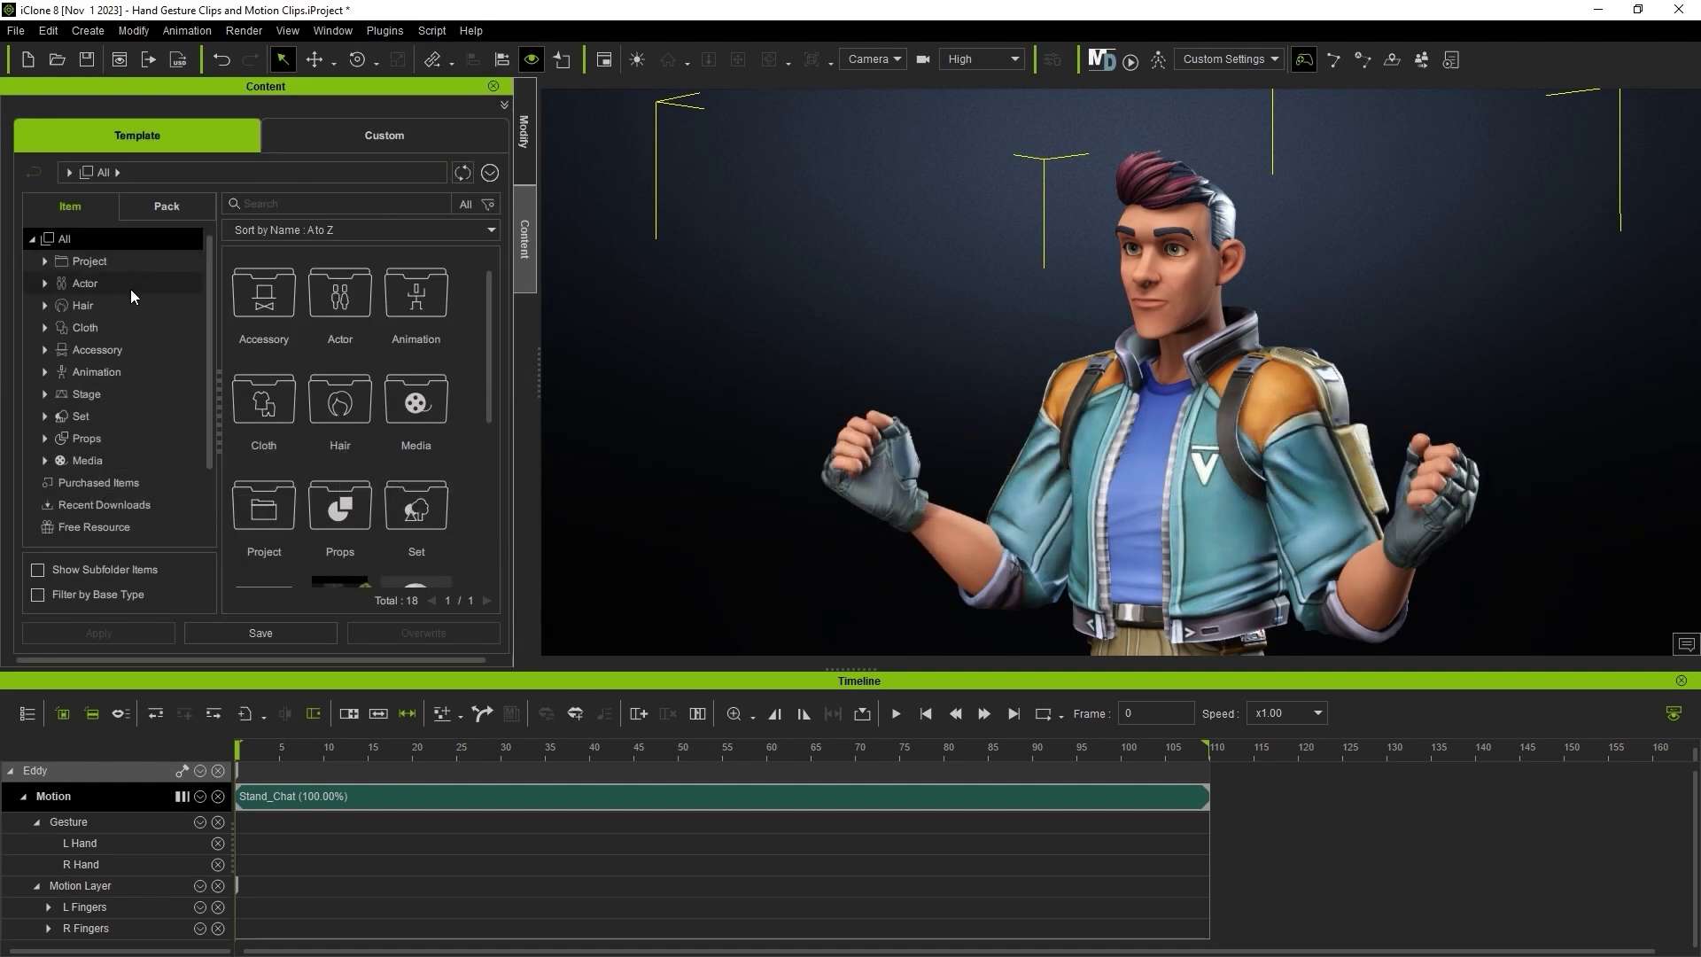
click(125, 373)
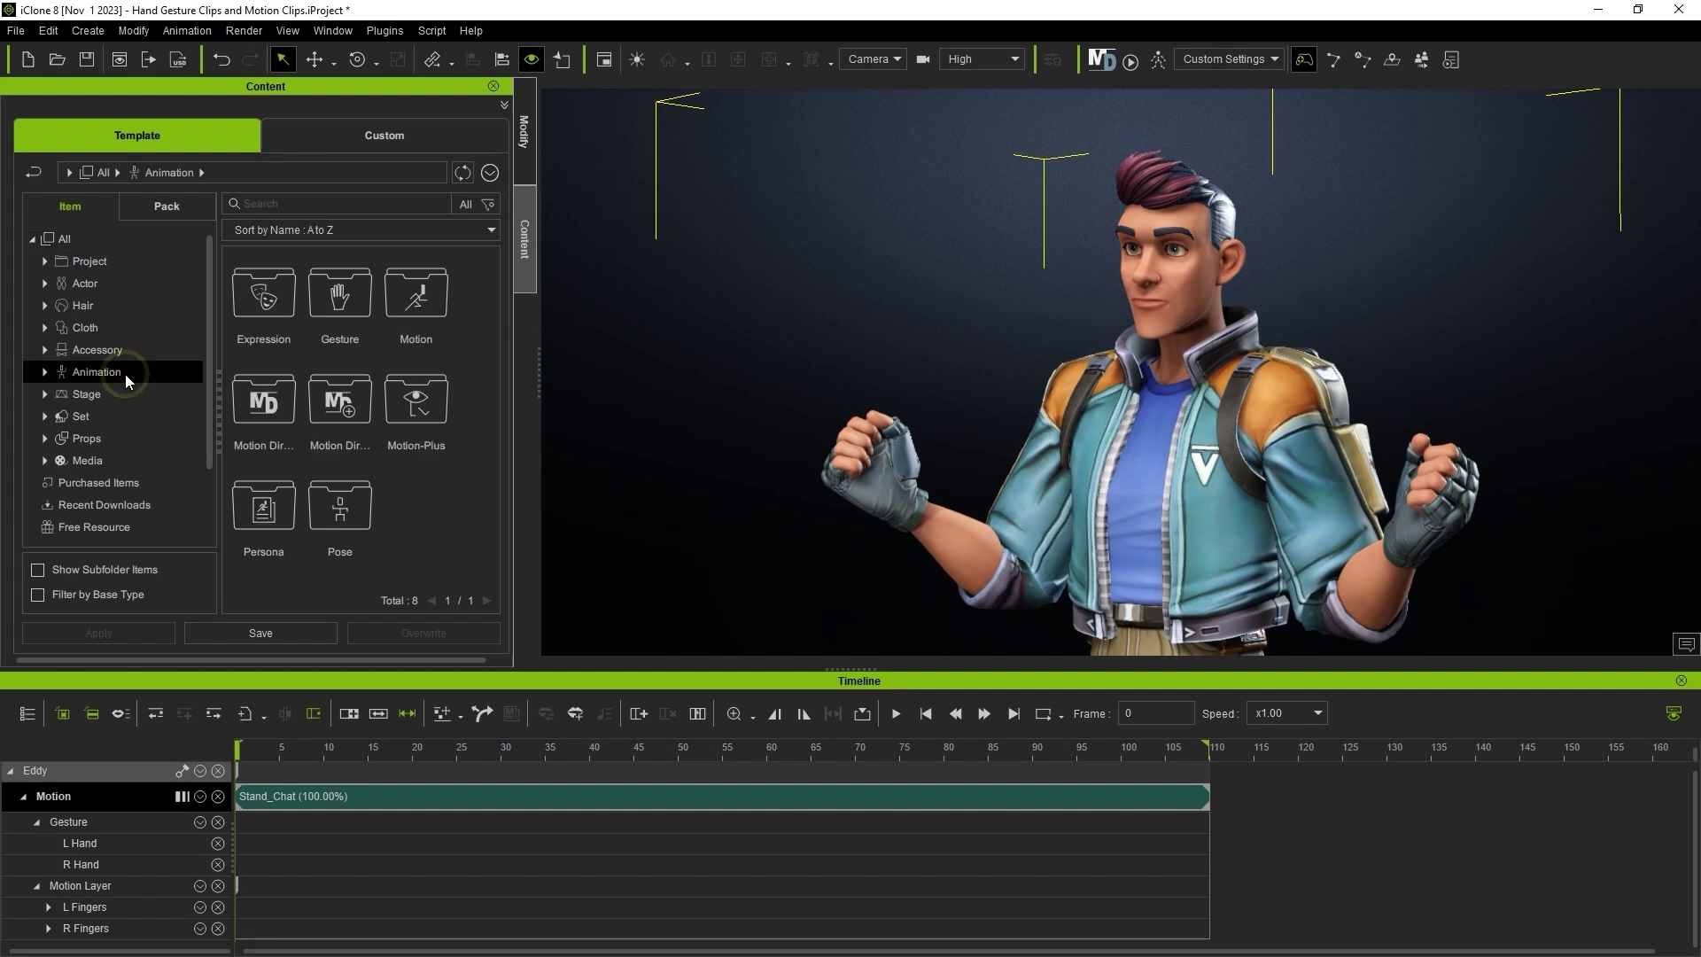
double_click(365, 341)
scroll(486, 292, down, 2)
drag(491, 321, 492, 546)
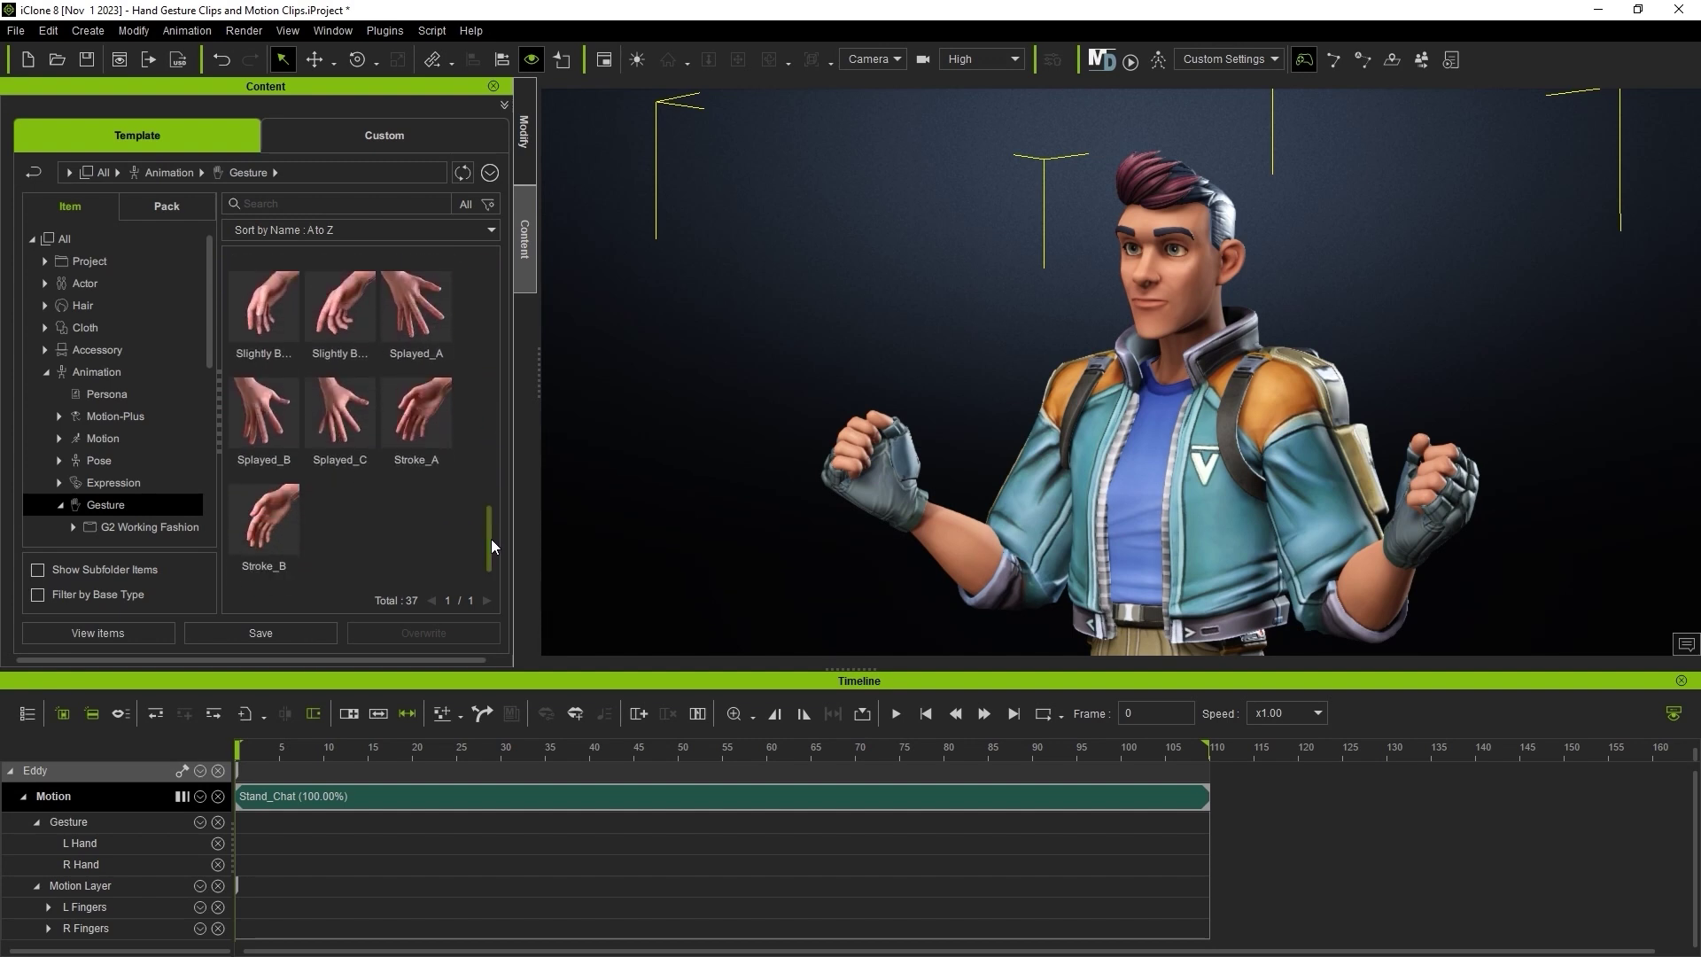
Step: Select Splayed_A, use Find Pack on it, and return to the Item tab
click(446, 331)
right_click(446, 331)
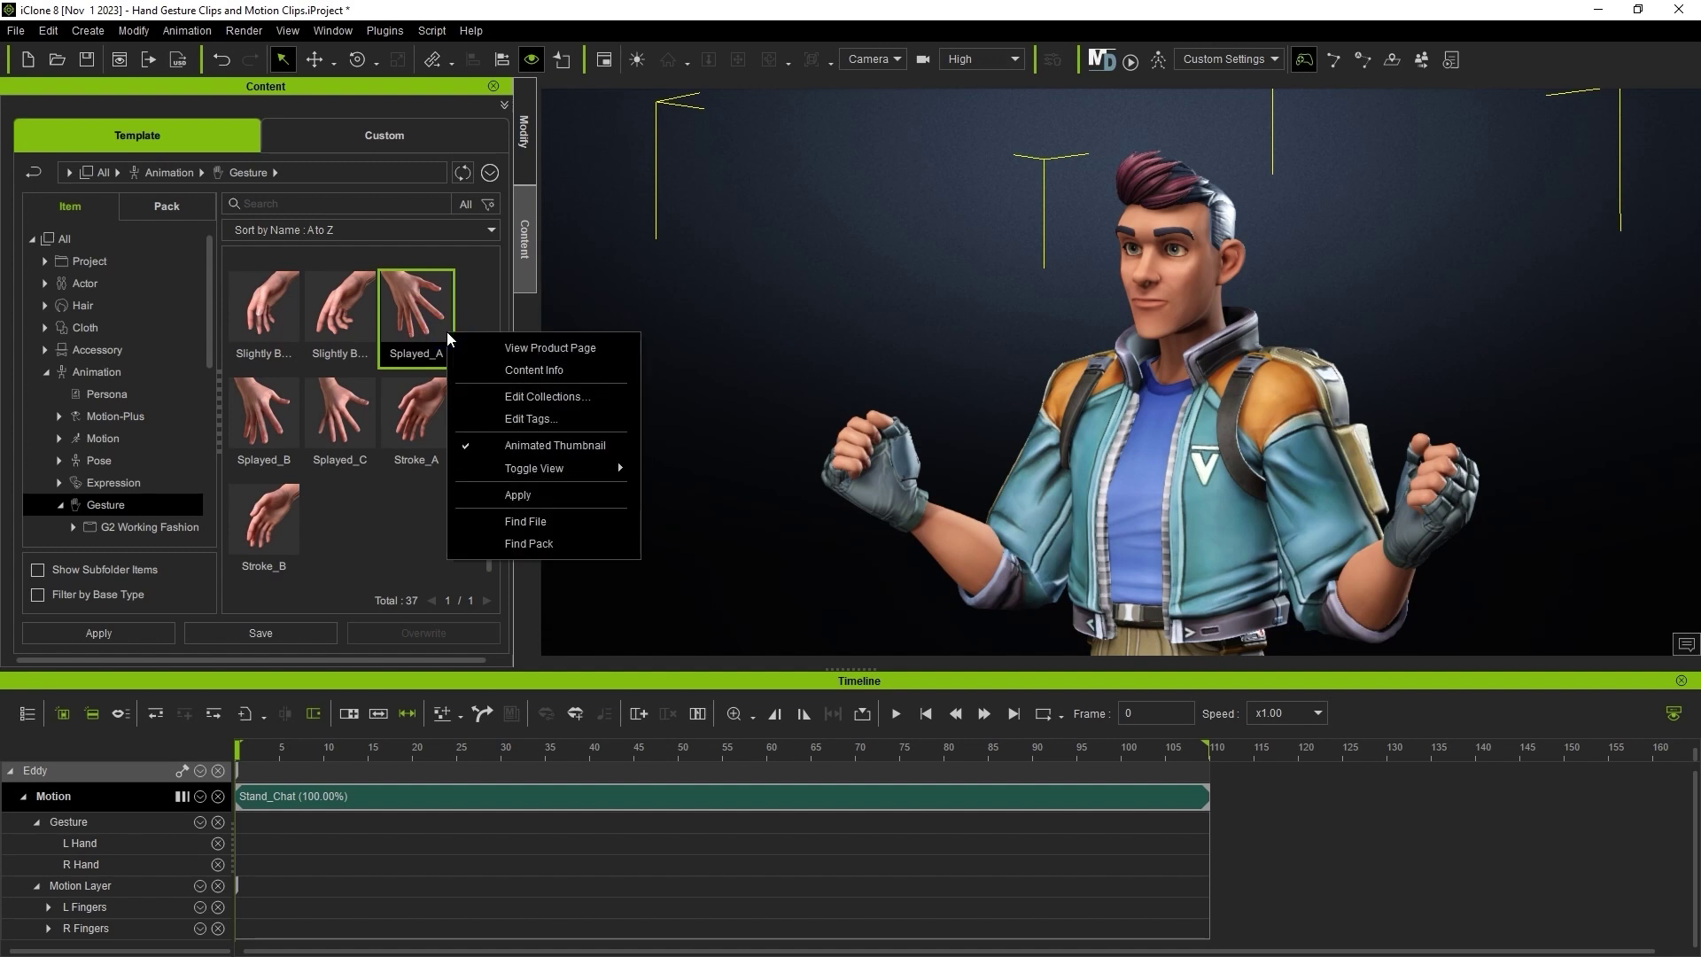
click(567, 544)
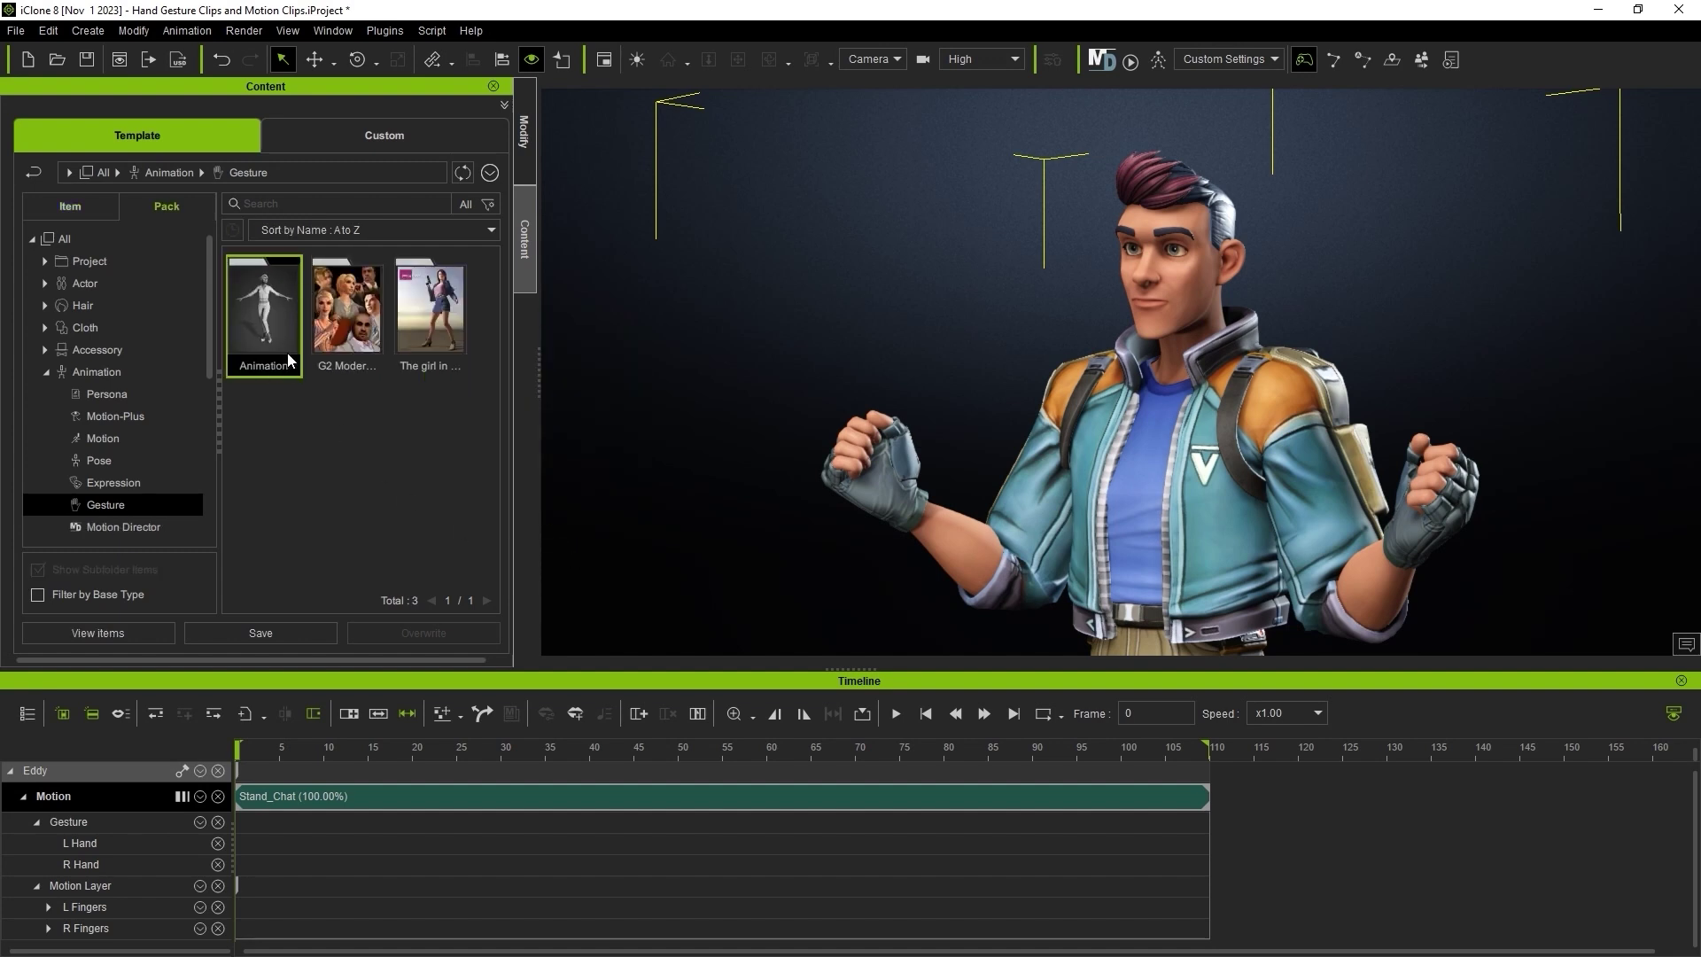
click(69, 209)
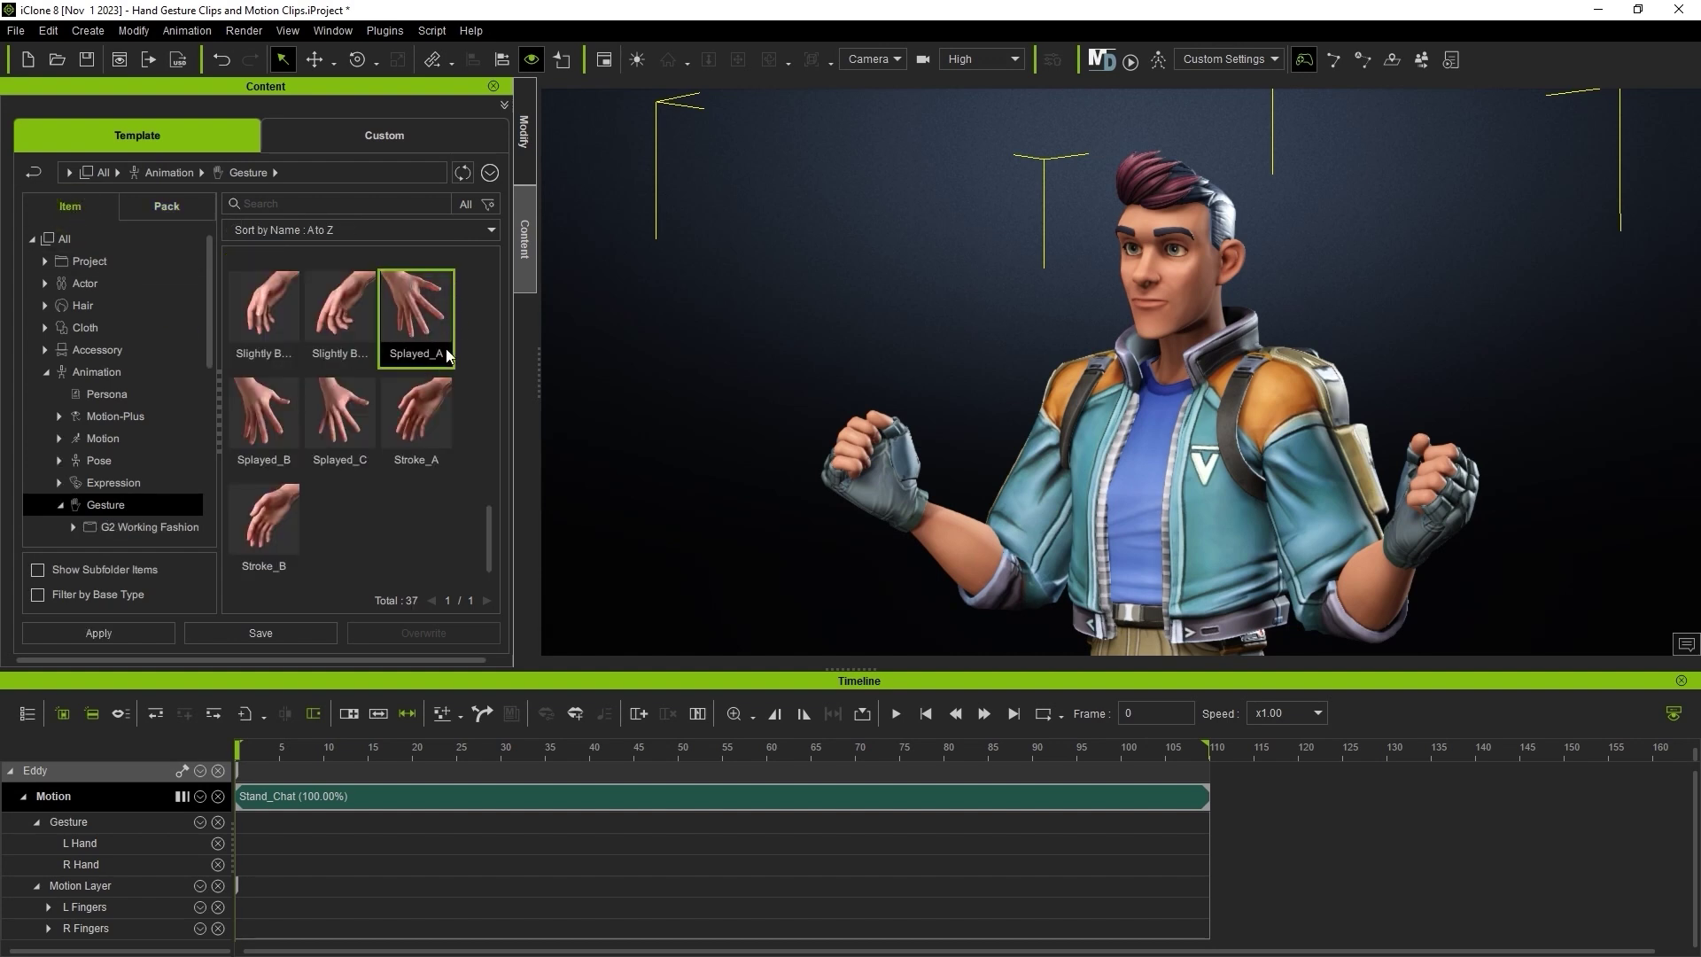
Step: Apply Splayed_A to Eddy's hands and play it back to preview the gesture
drag(446, 332, 896, 478)
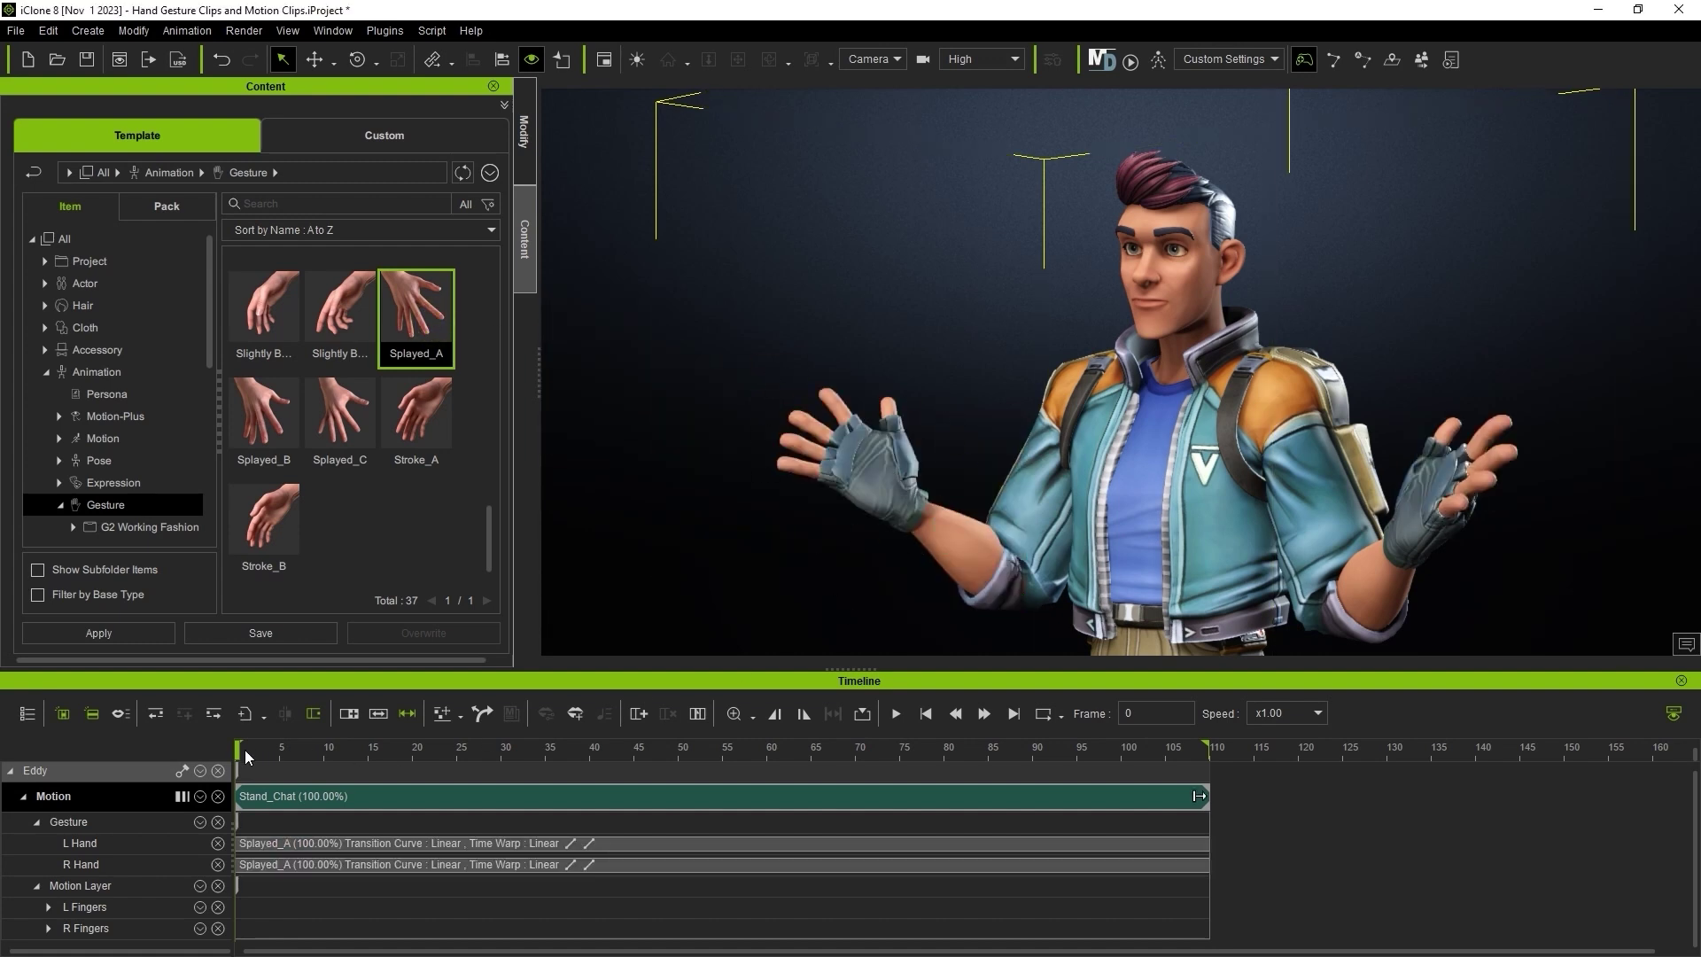
drag(247, 749, 1210, 751)
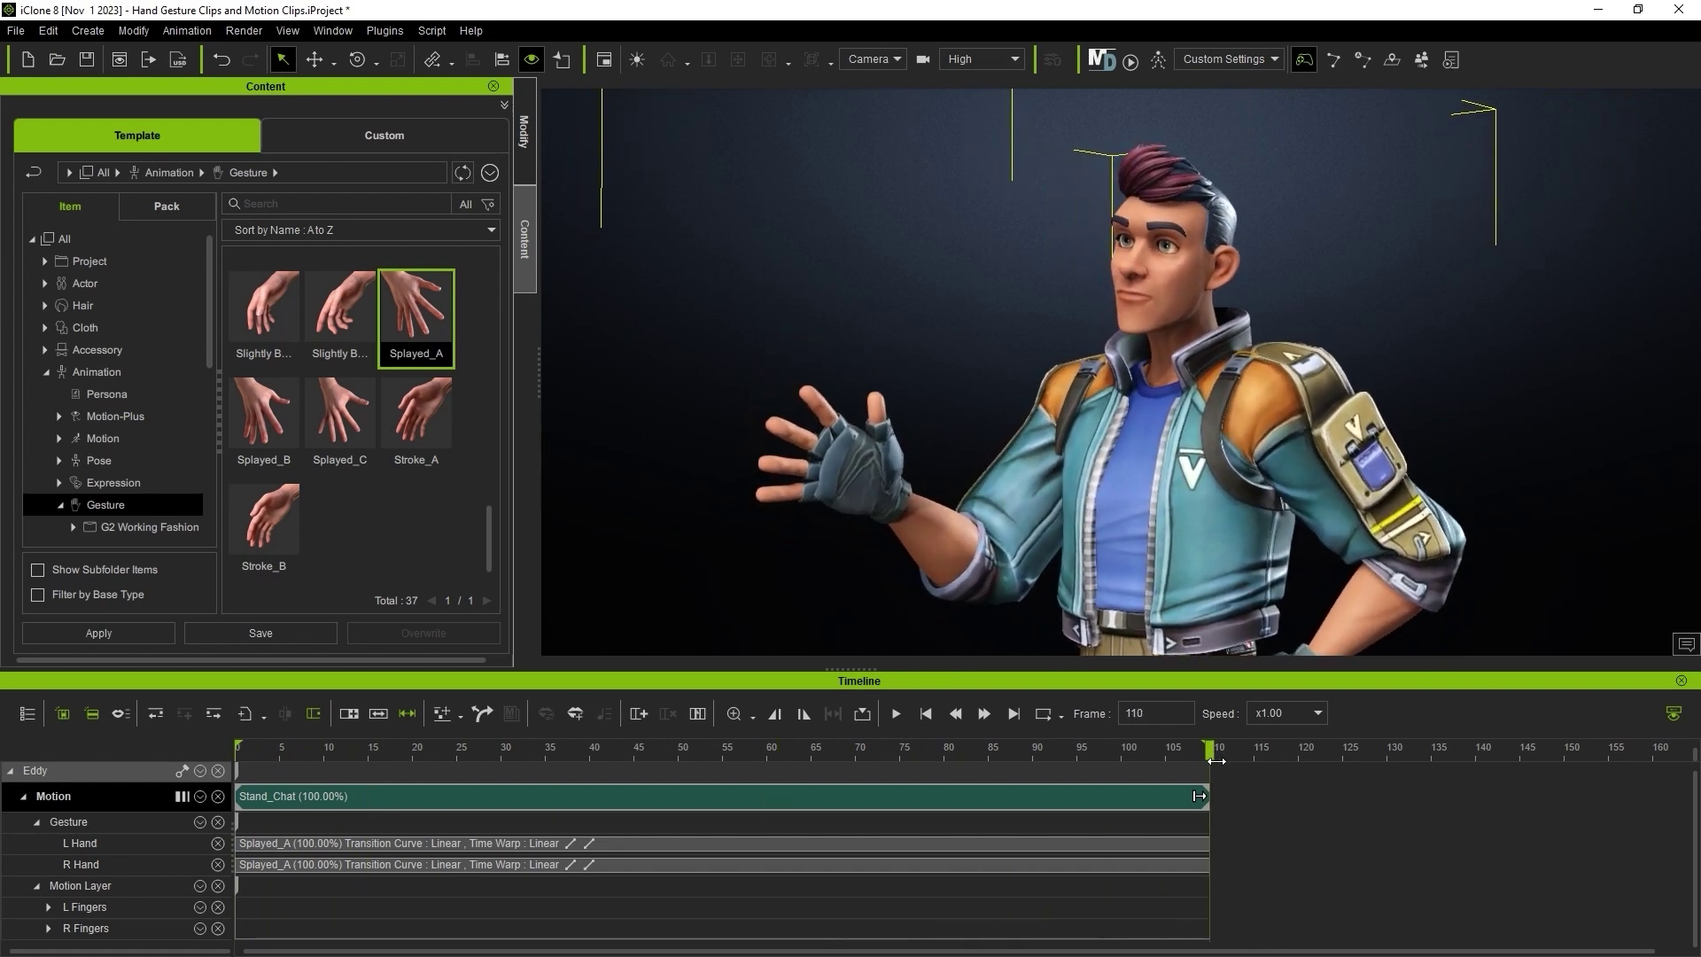
click(925, 713)
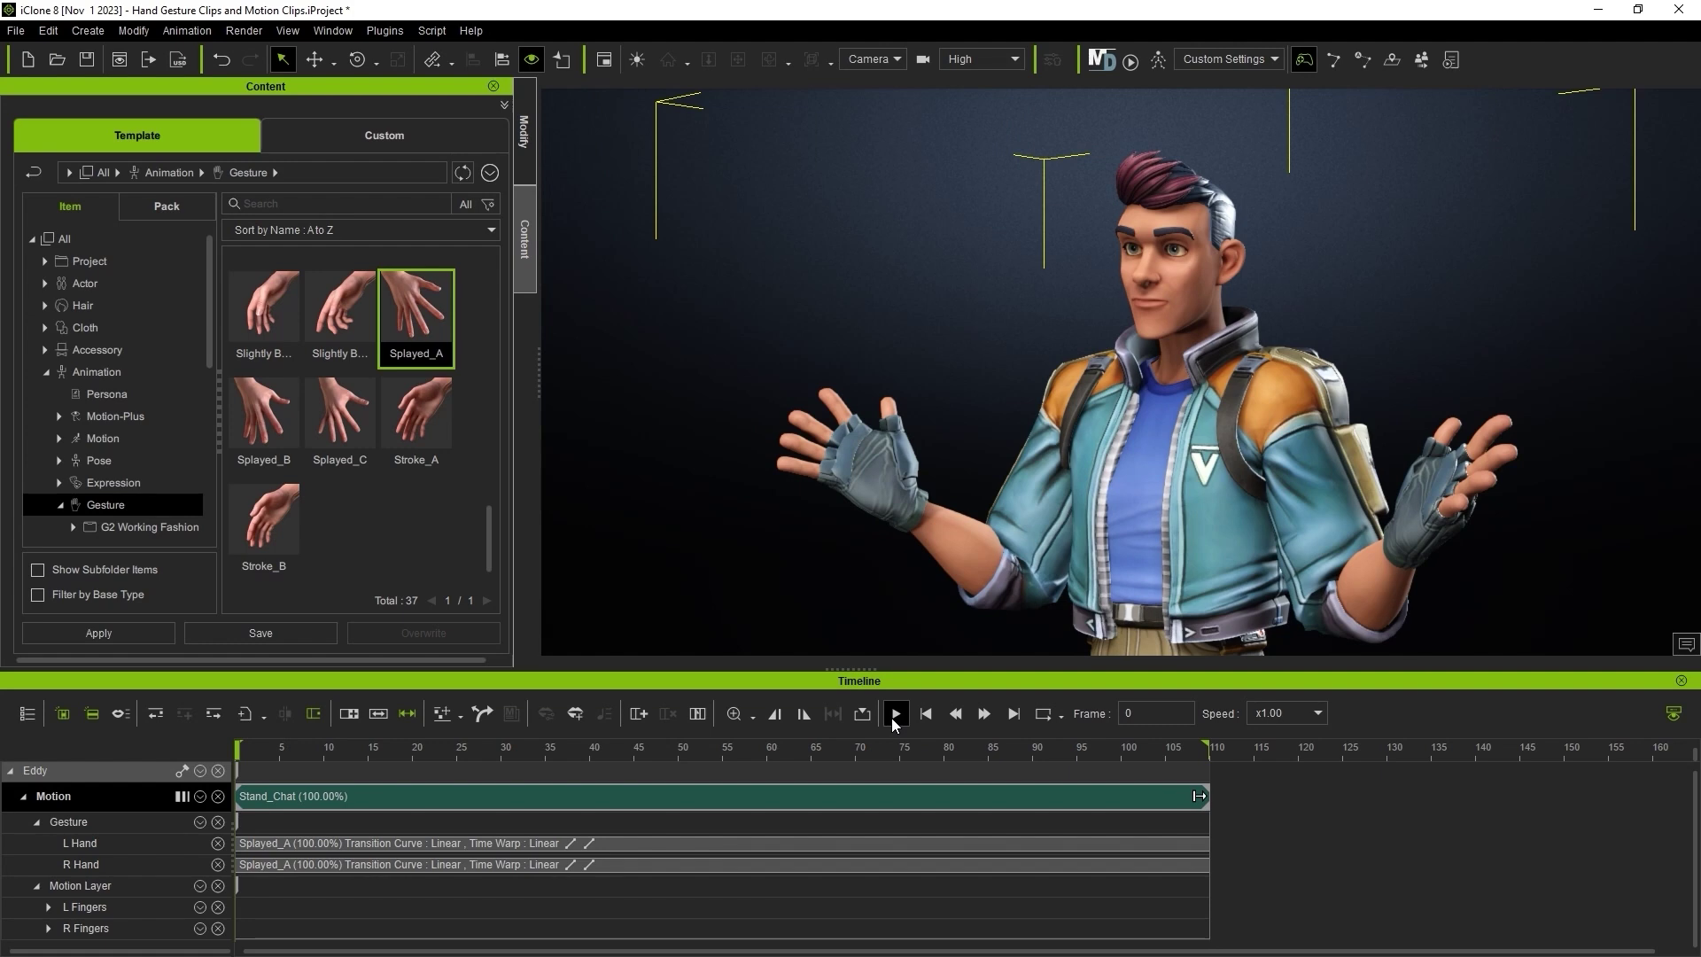
click(897, 714)
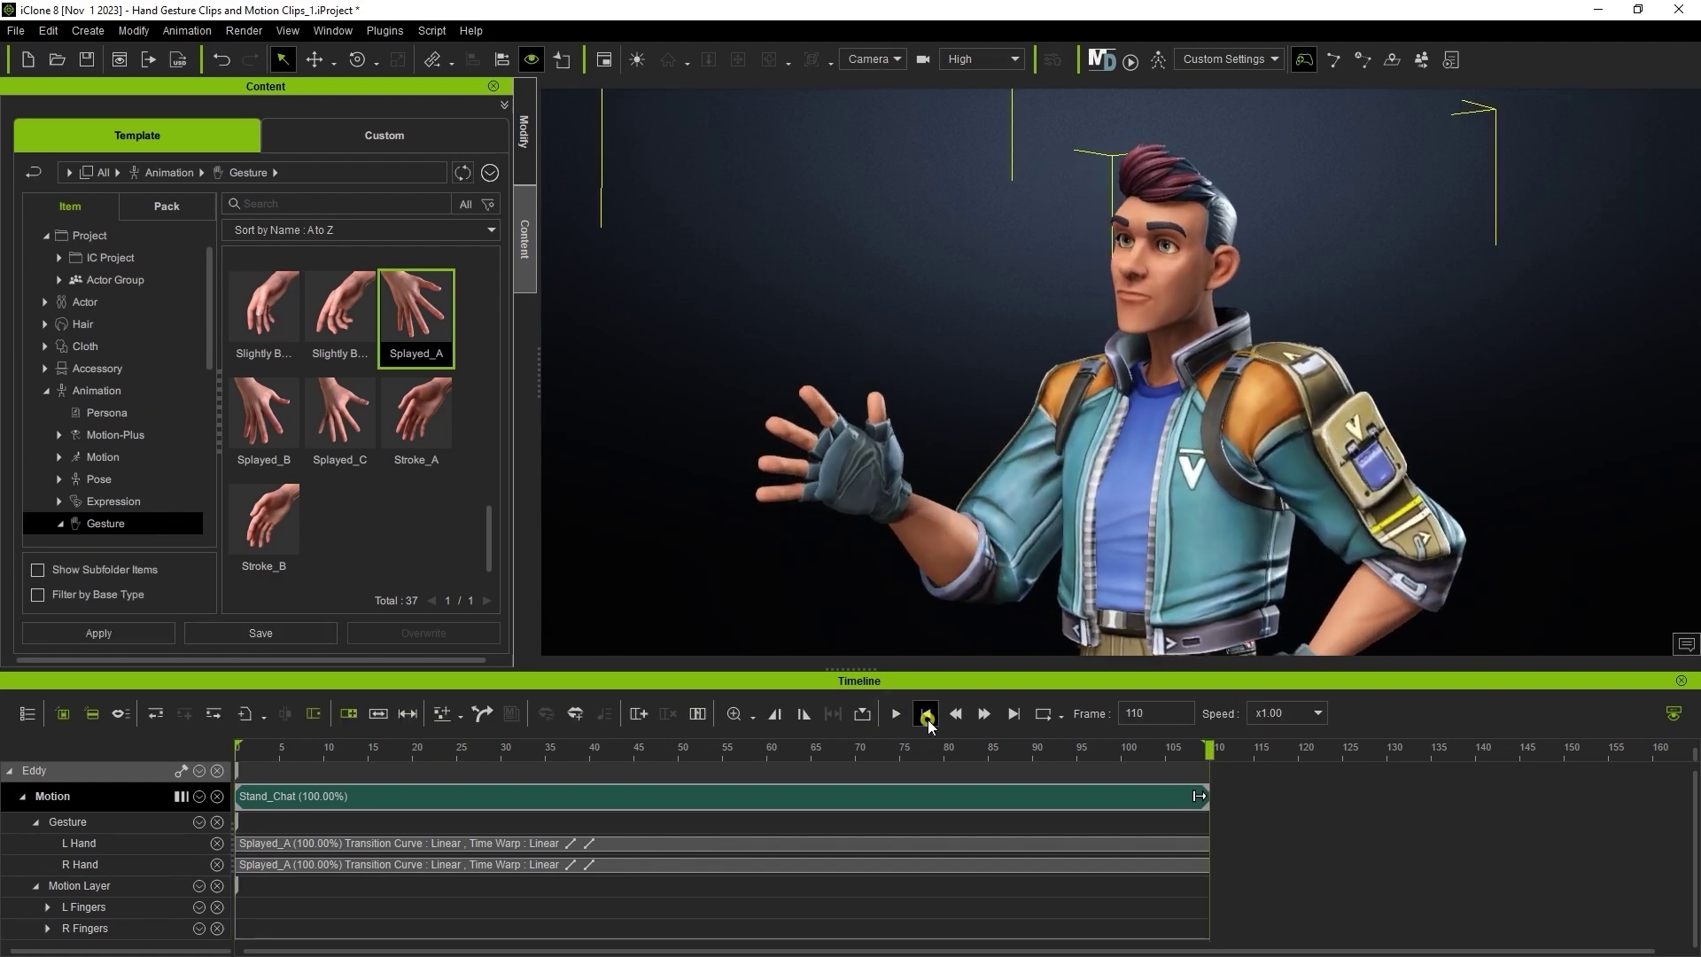
Step: Shift the Splayed_A gesture clips to start at frame 10
click(924, 713)
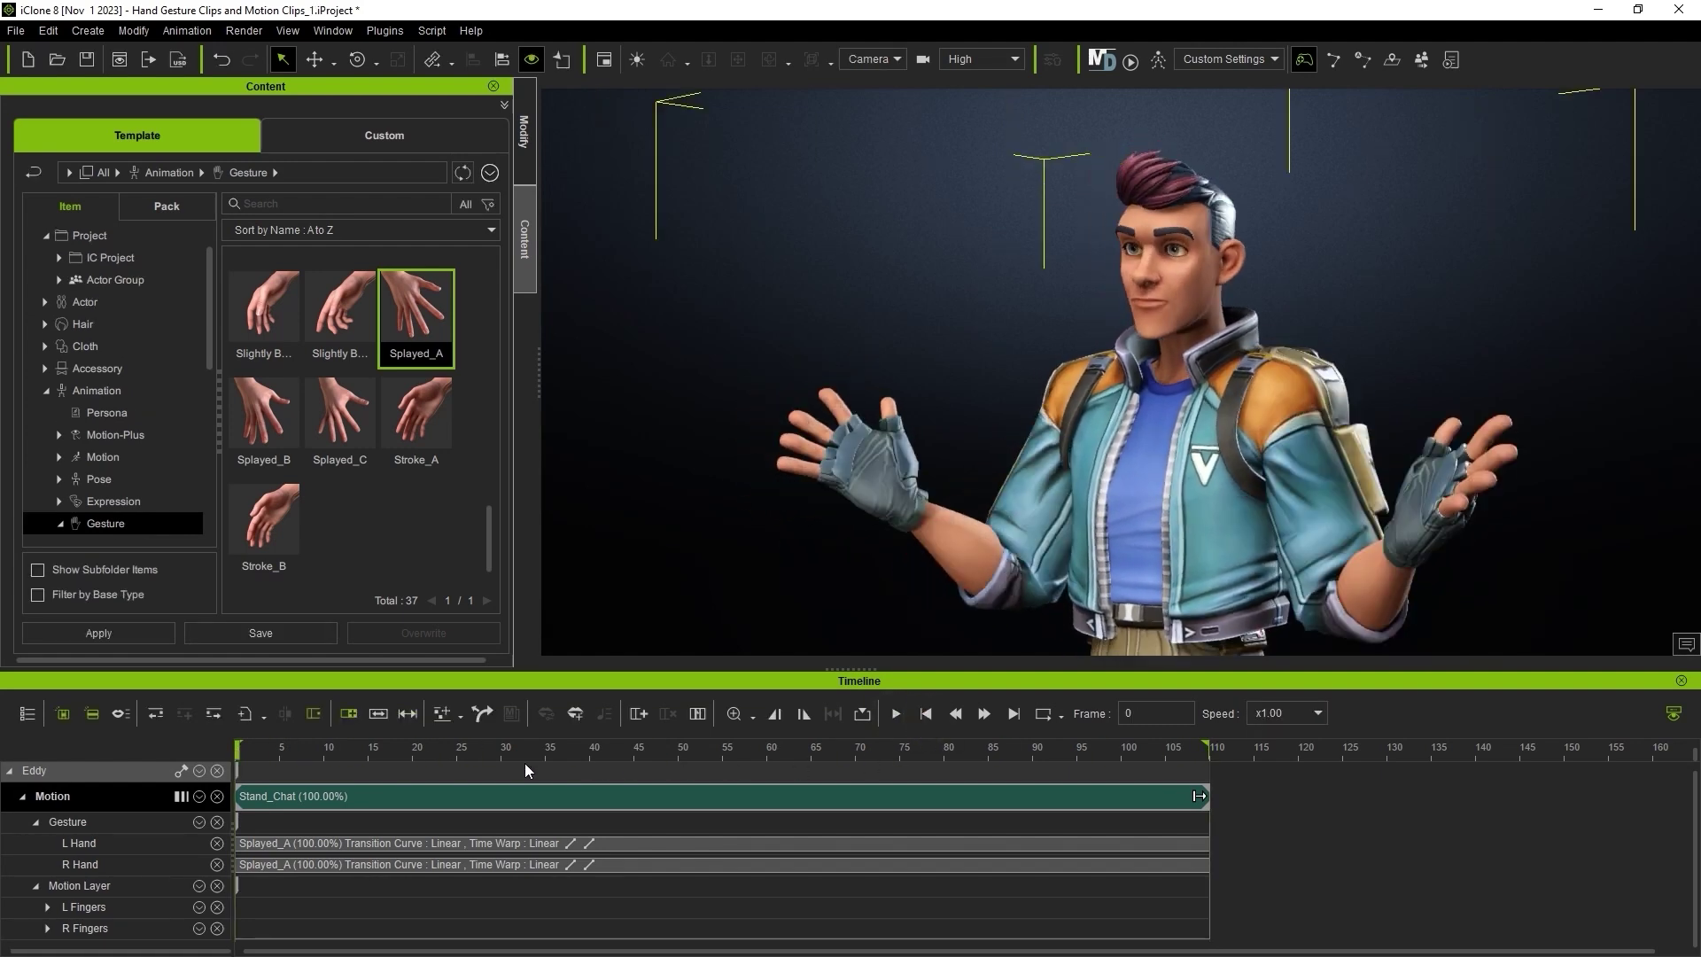
drag(234, 750, 324, 749)
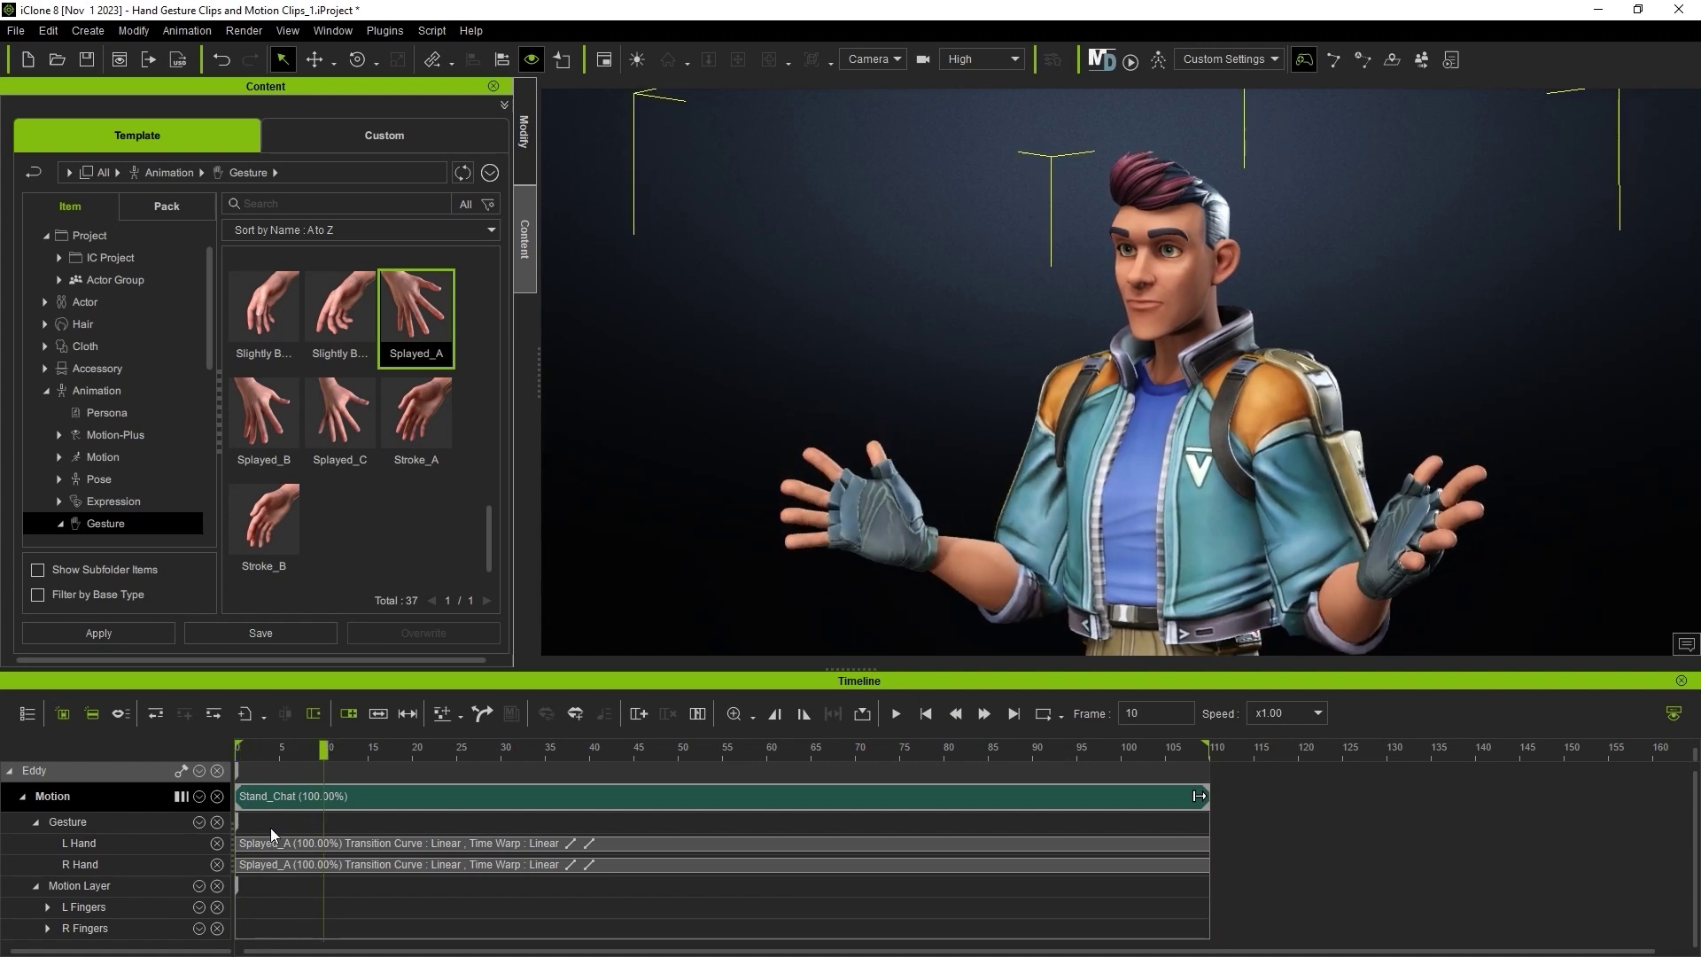
drag(237, 820, 391, 870)
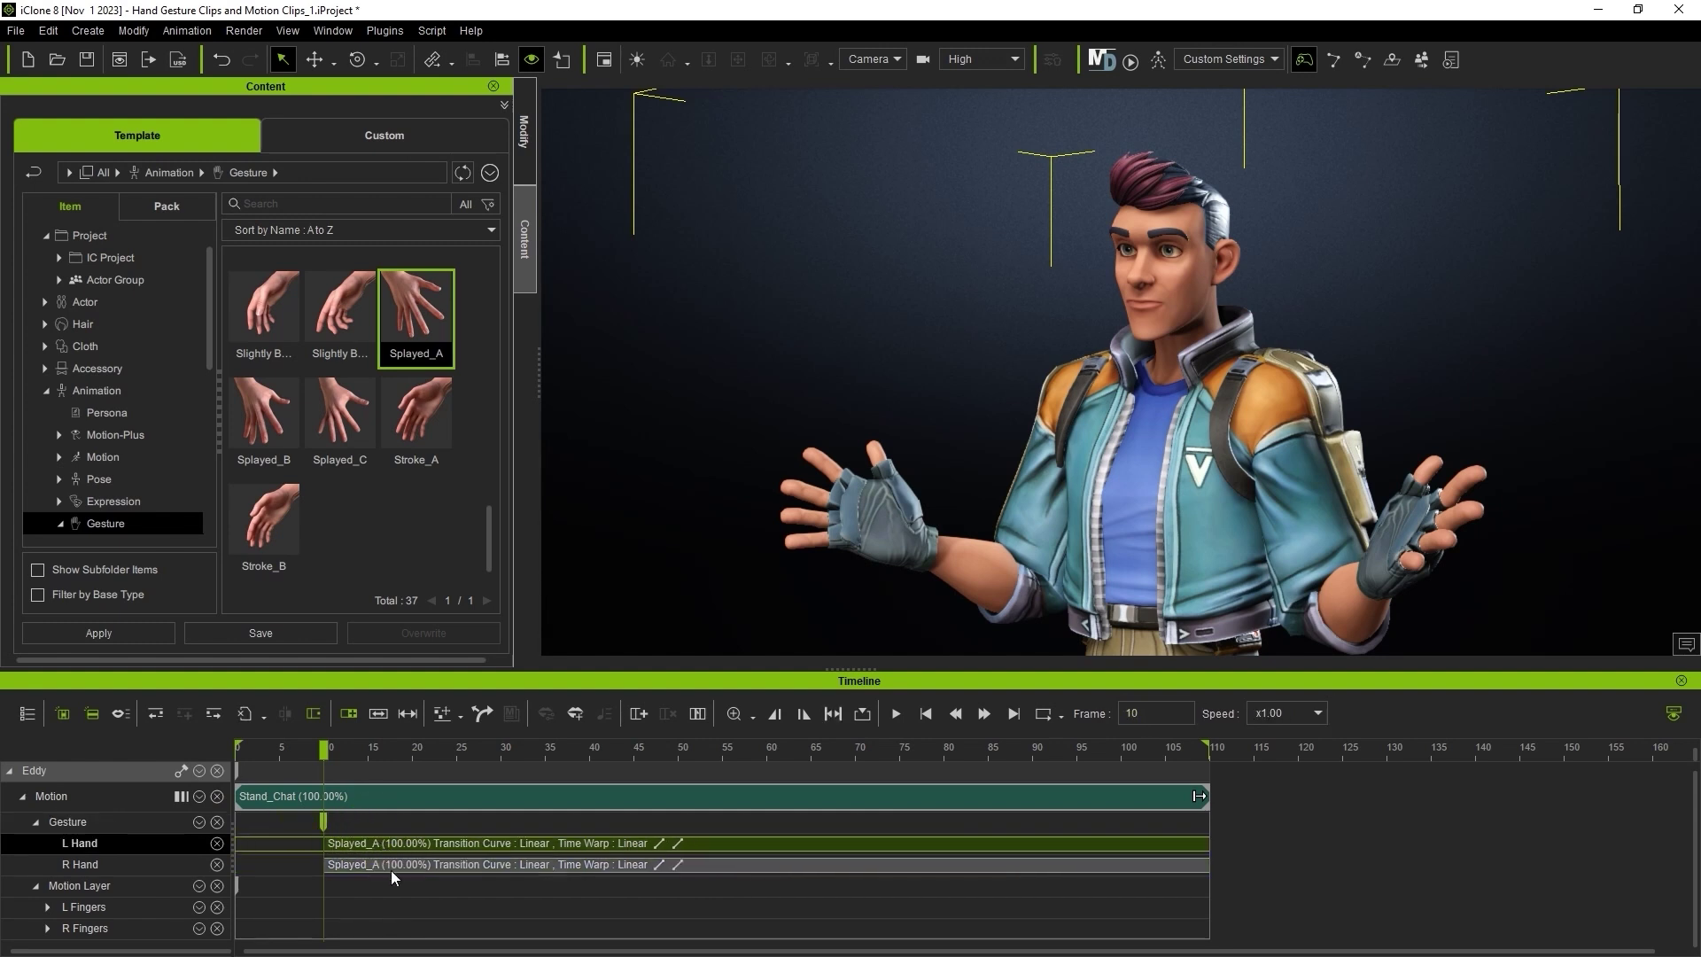
Step: Select the right-hand Splayed_A clip and set Apply Gesture Options to Right Hand
click(395, 888)
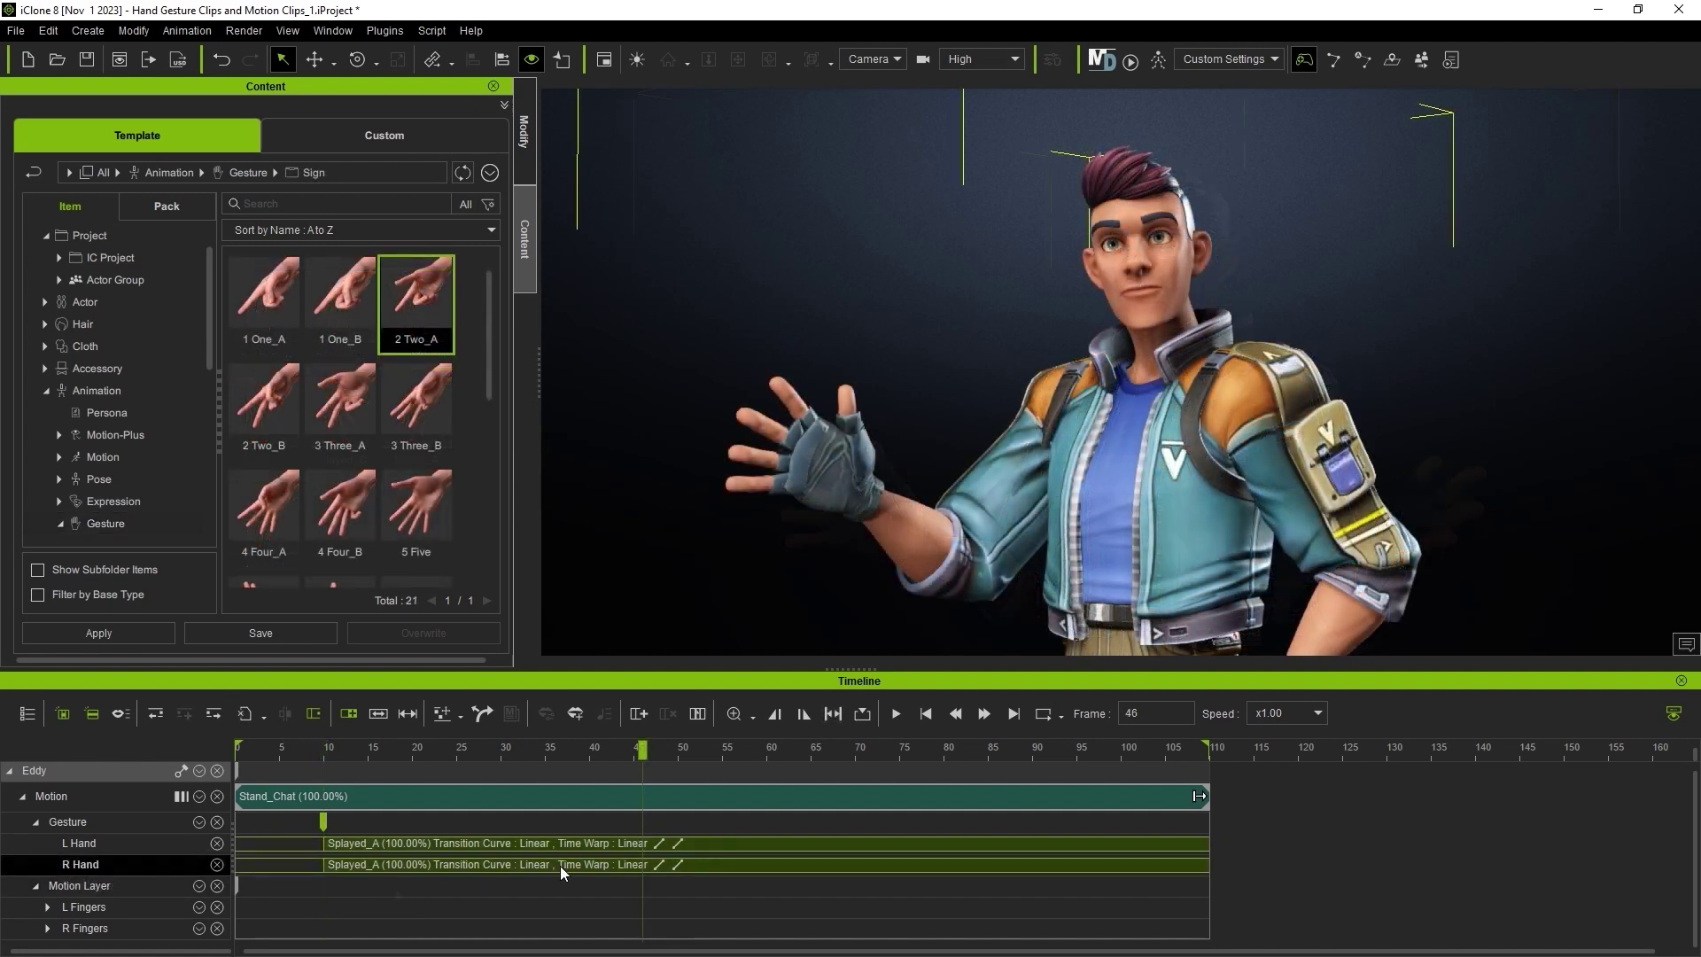
click(566, 838)
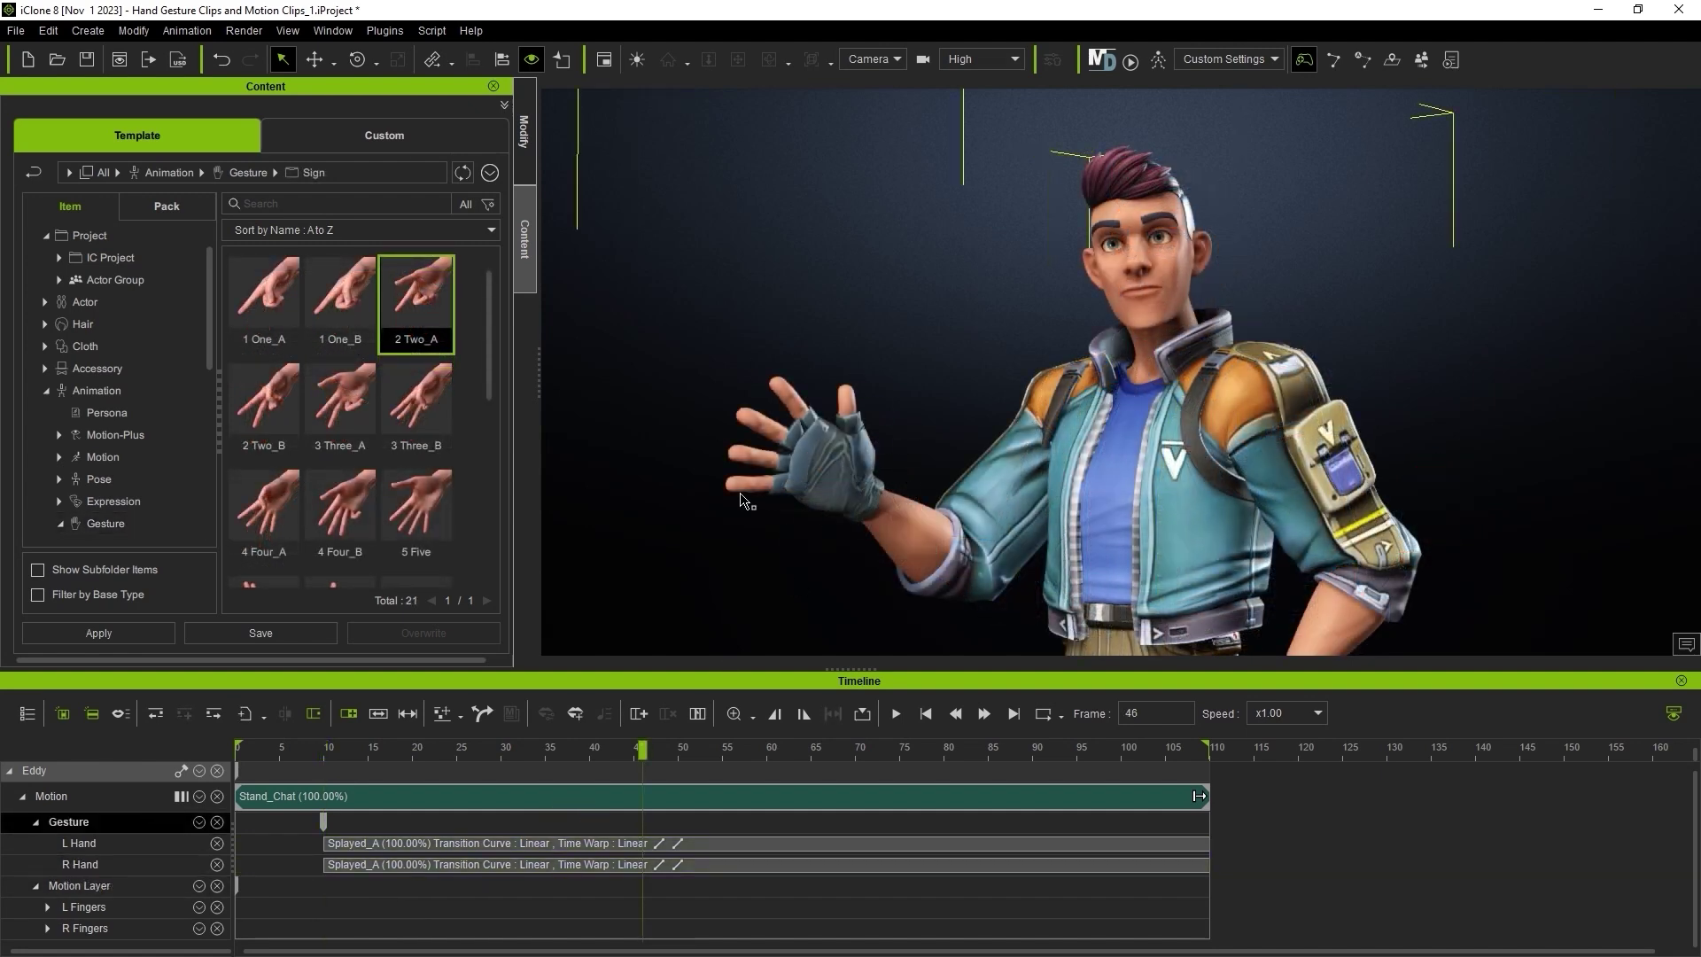
click(767, 866)
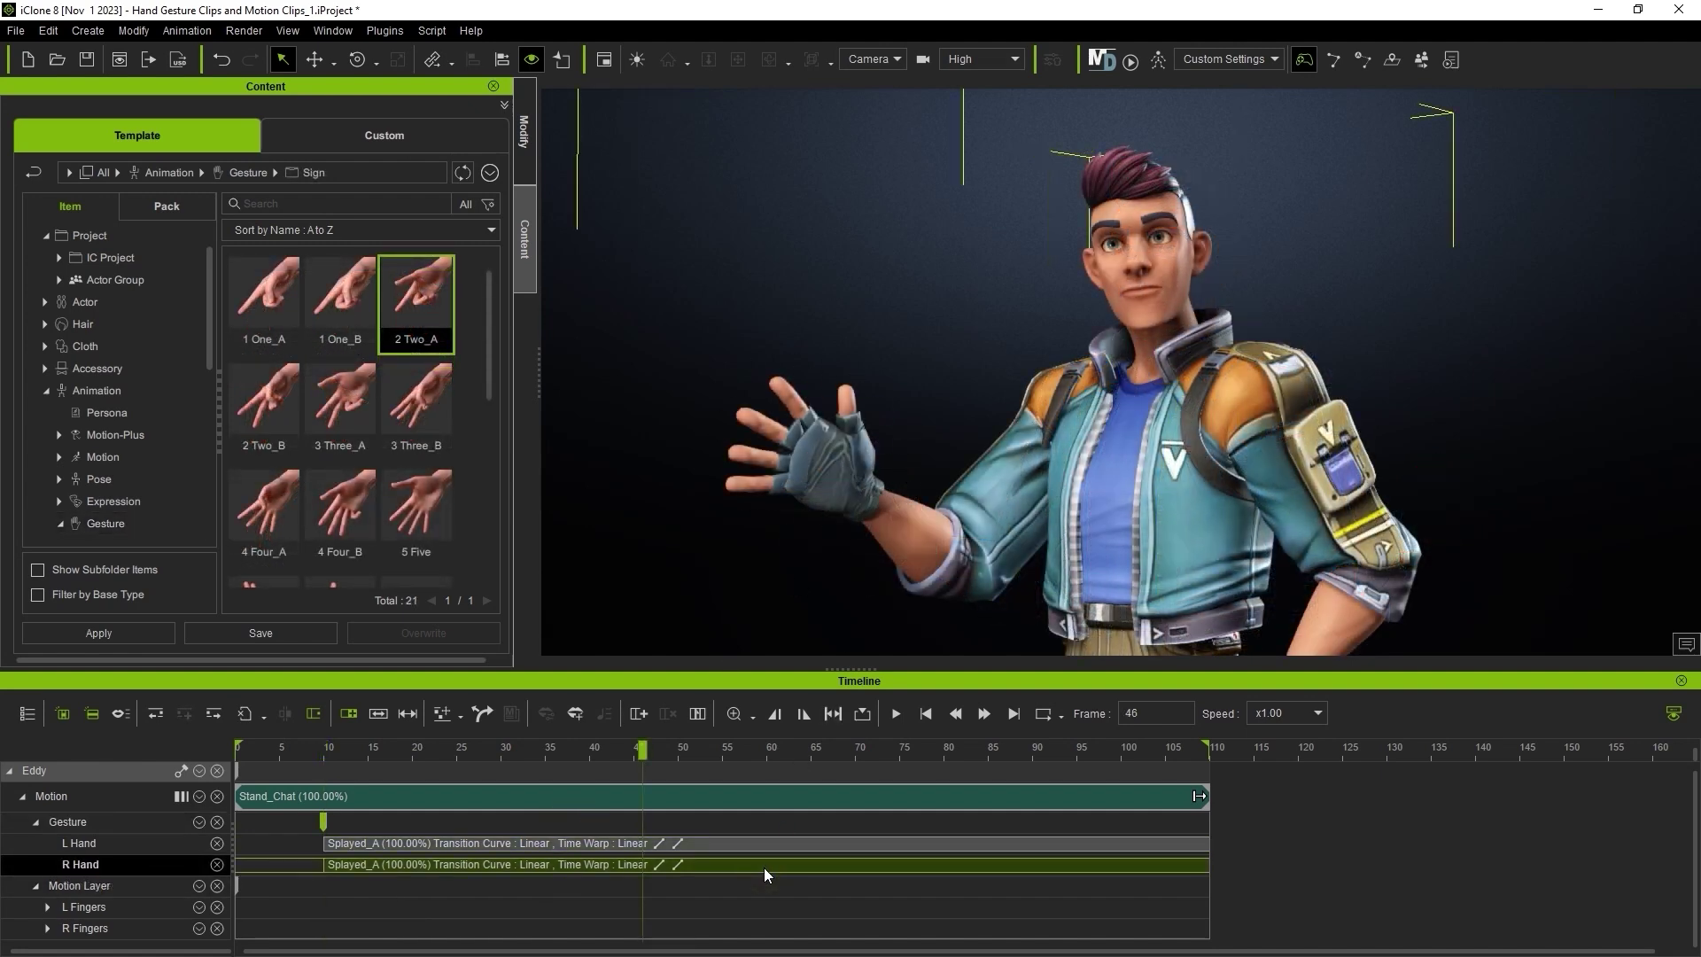
click(187, 30)
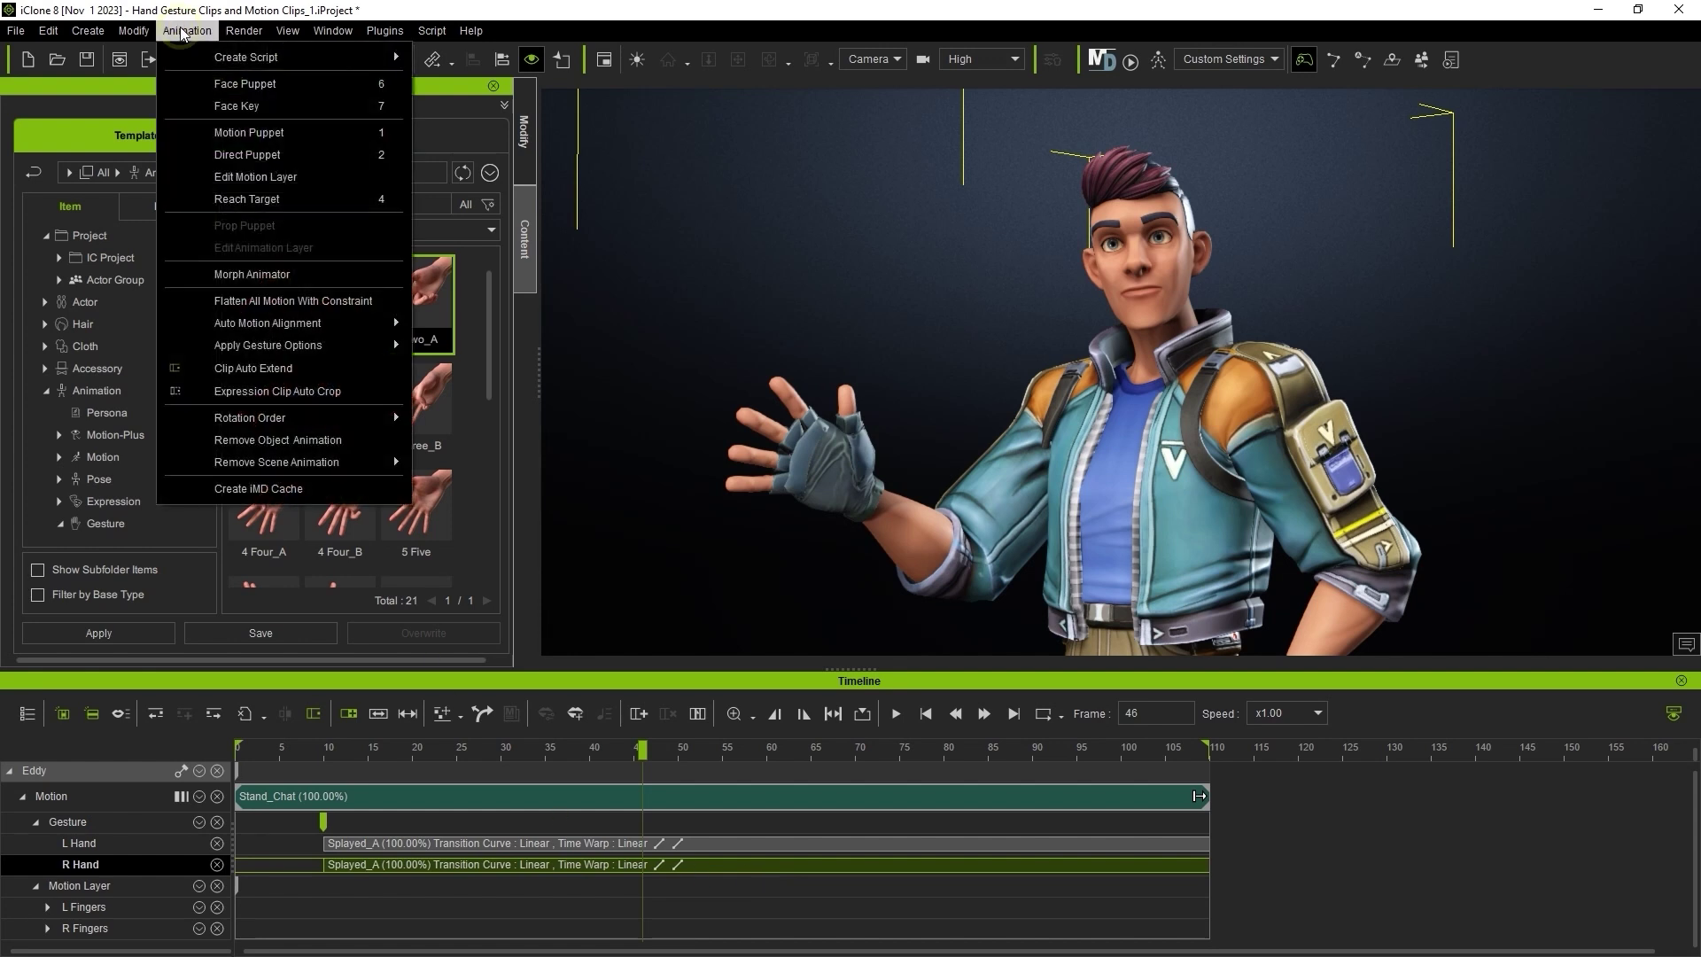
mouse_move(267, 347)
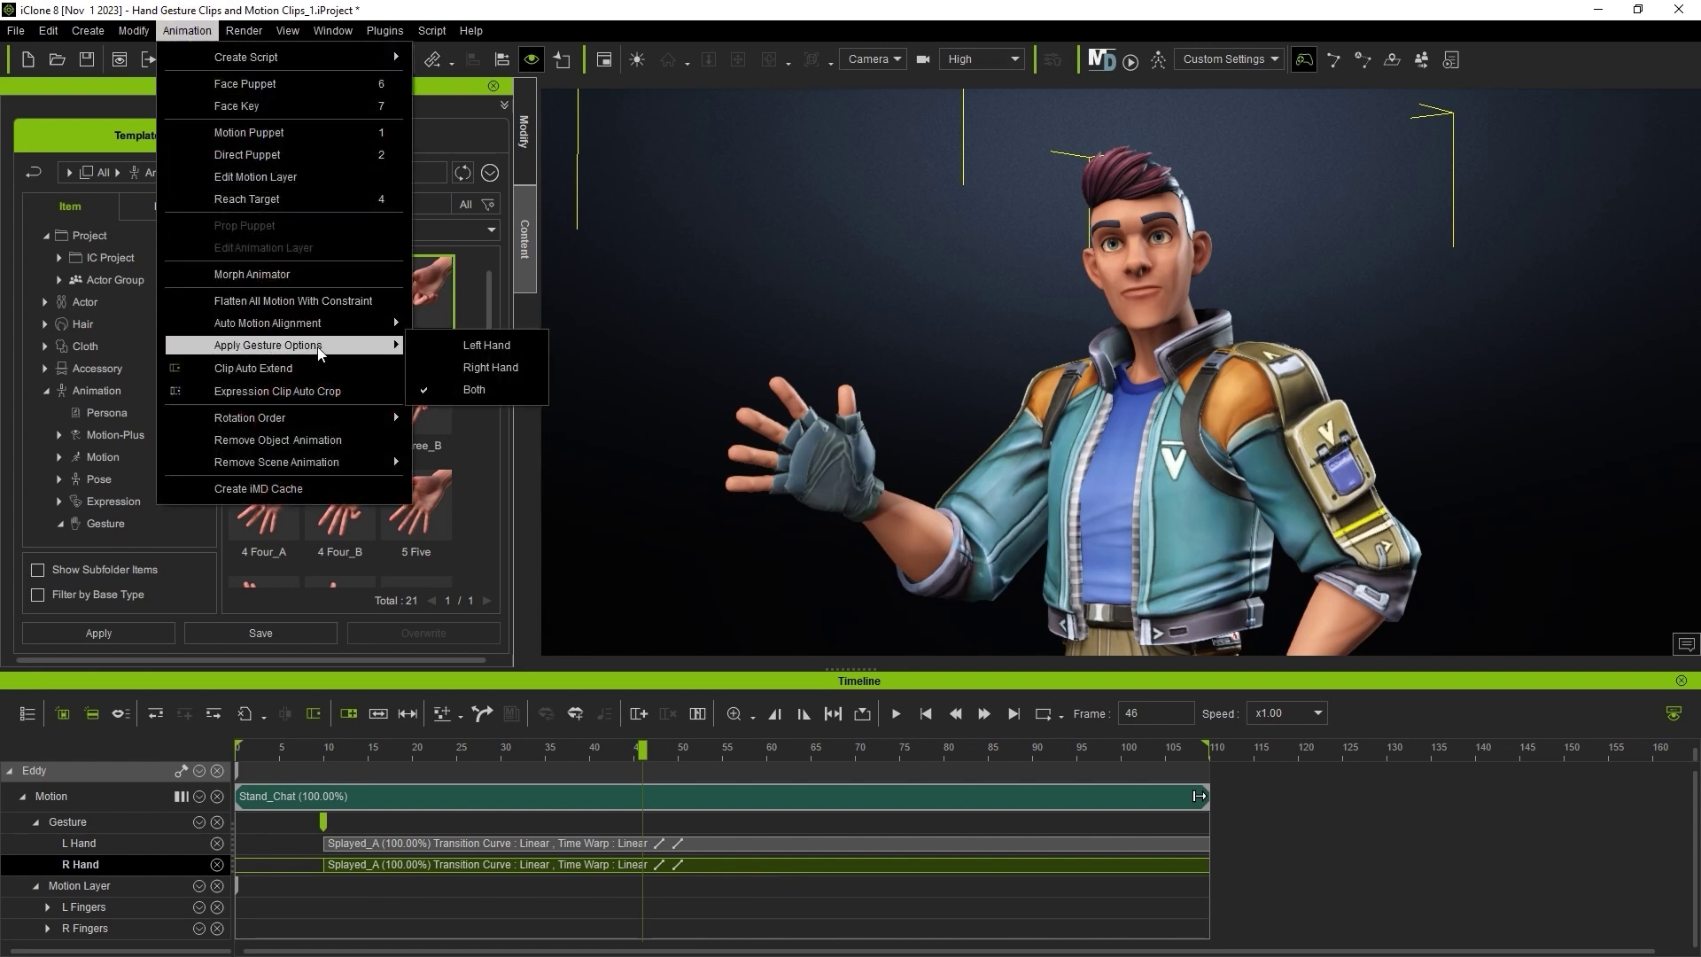
click(524, 367)
Step: Add 2 Two_A to the R Hand track at frame 46 and check the pointing pose
drag(429, 322, 835, 856)
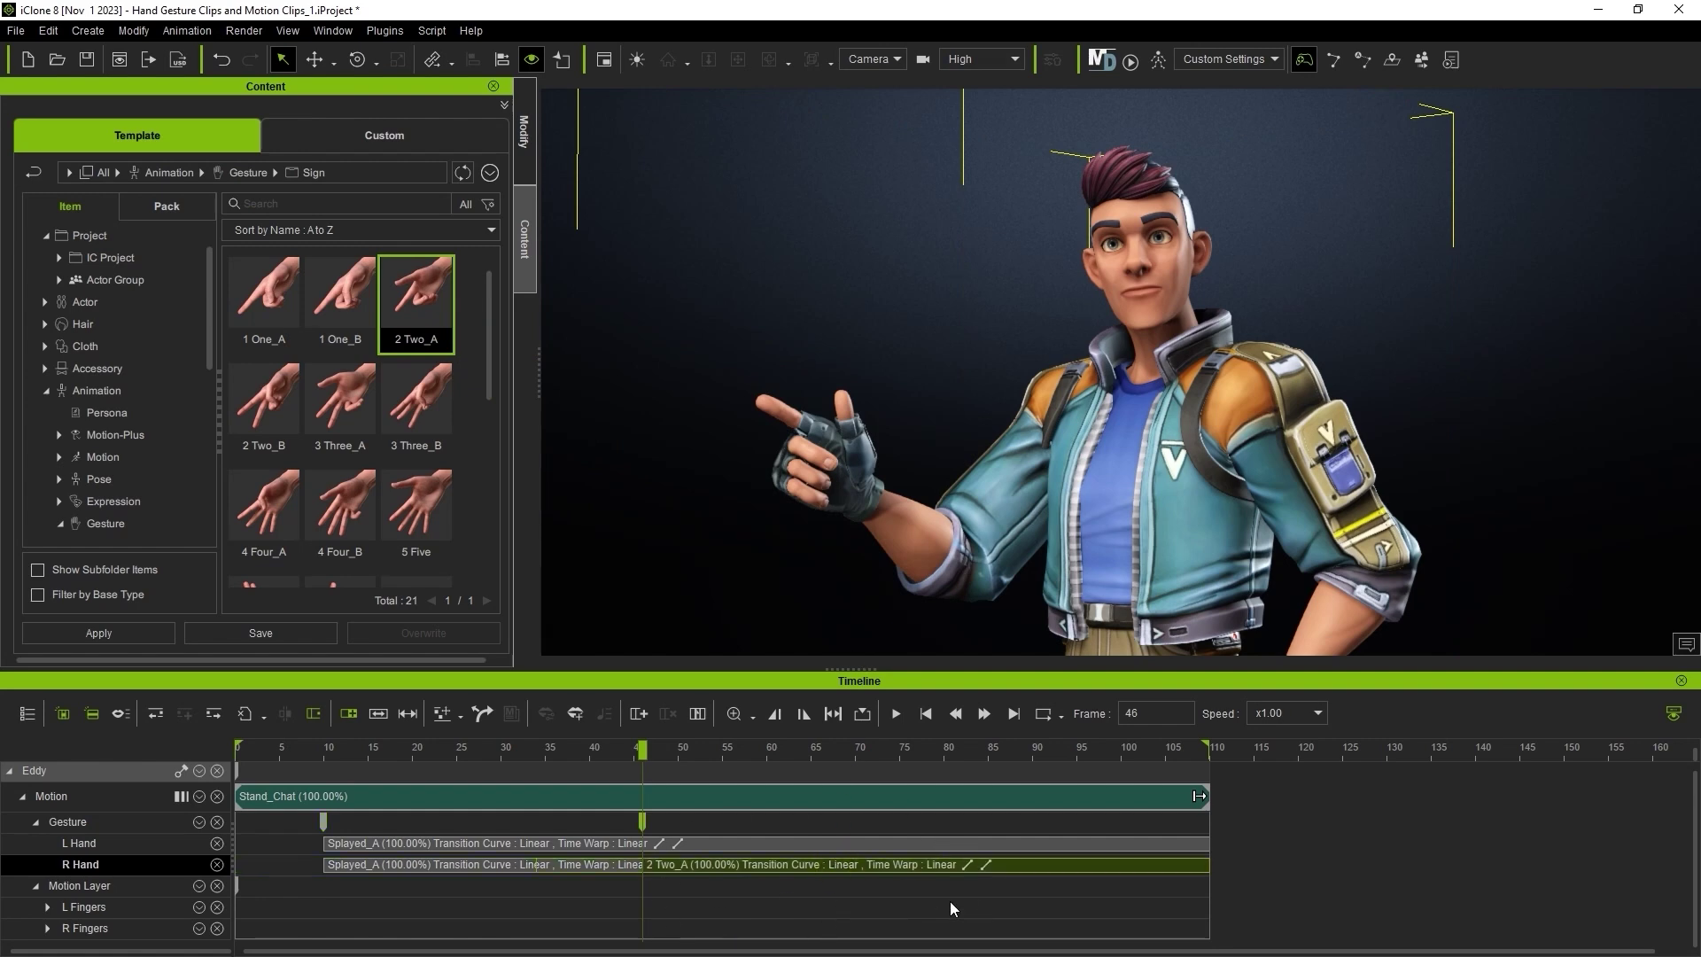
drag(643, 751, 506, 752)
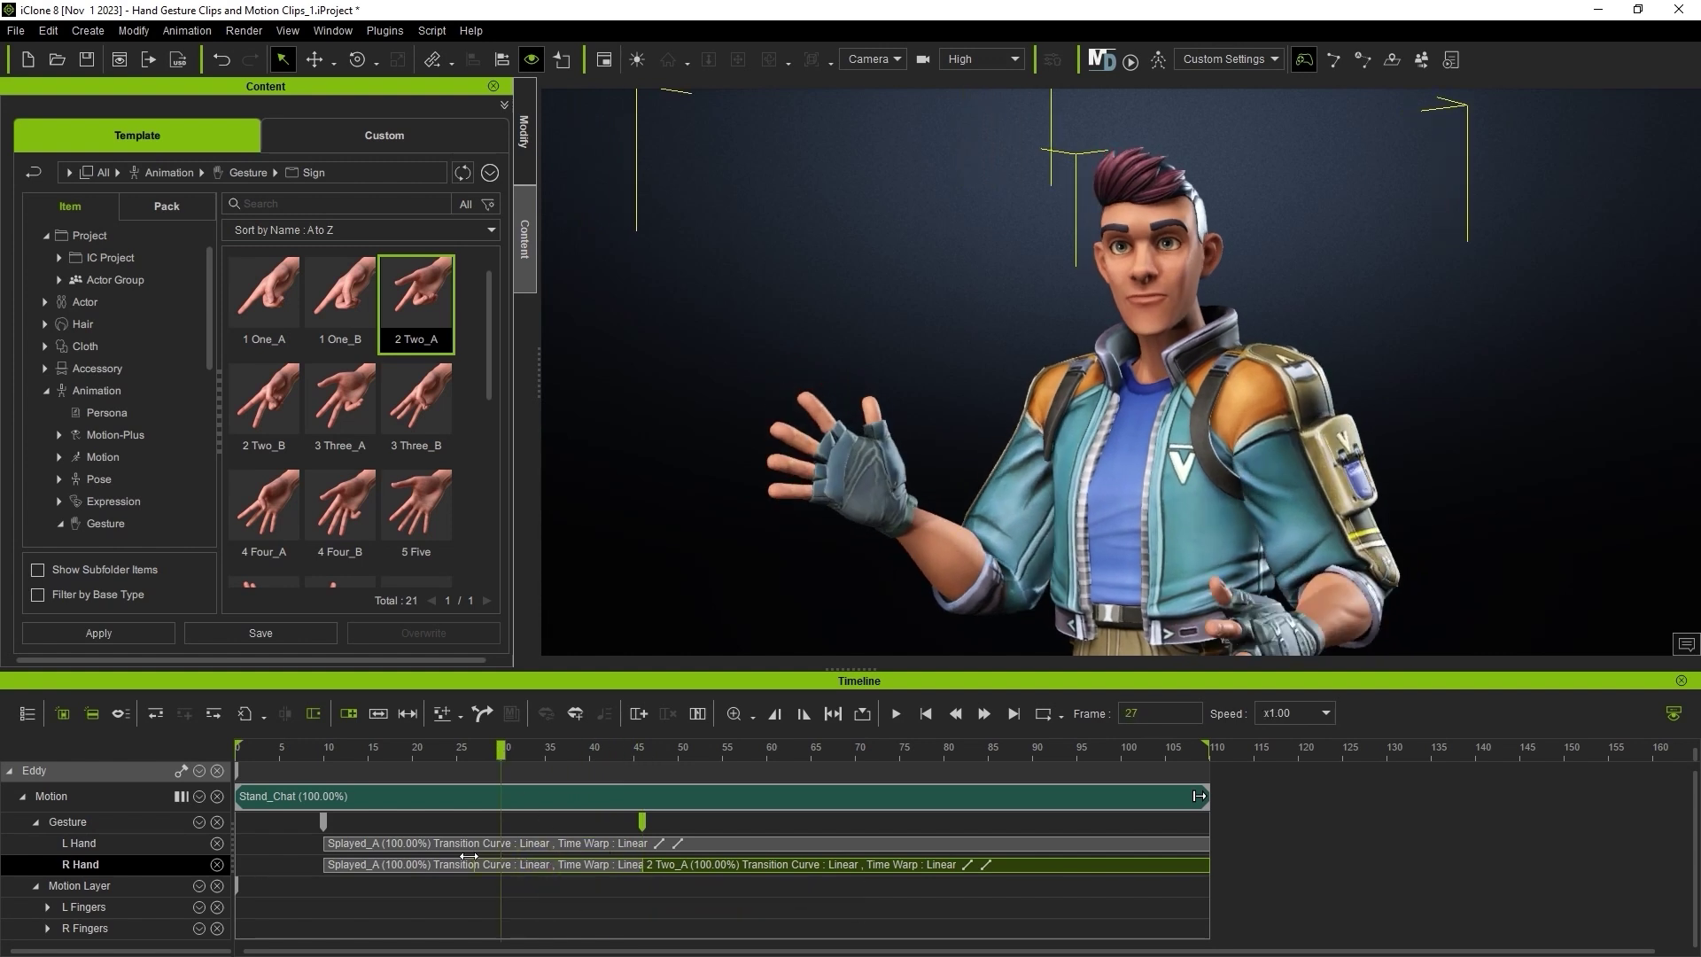
click(583, 886)
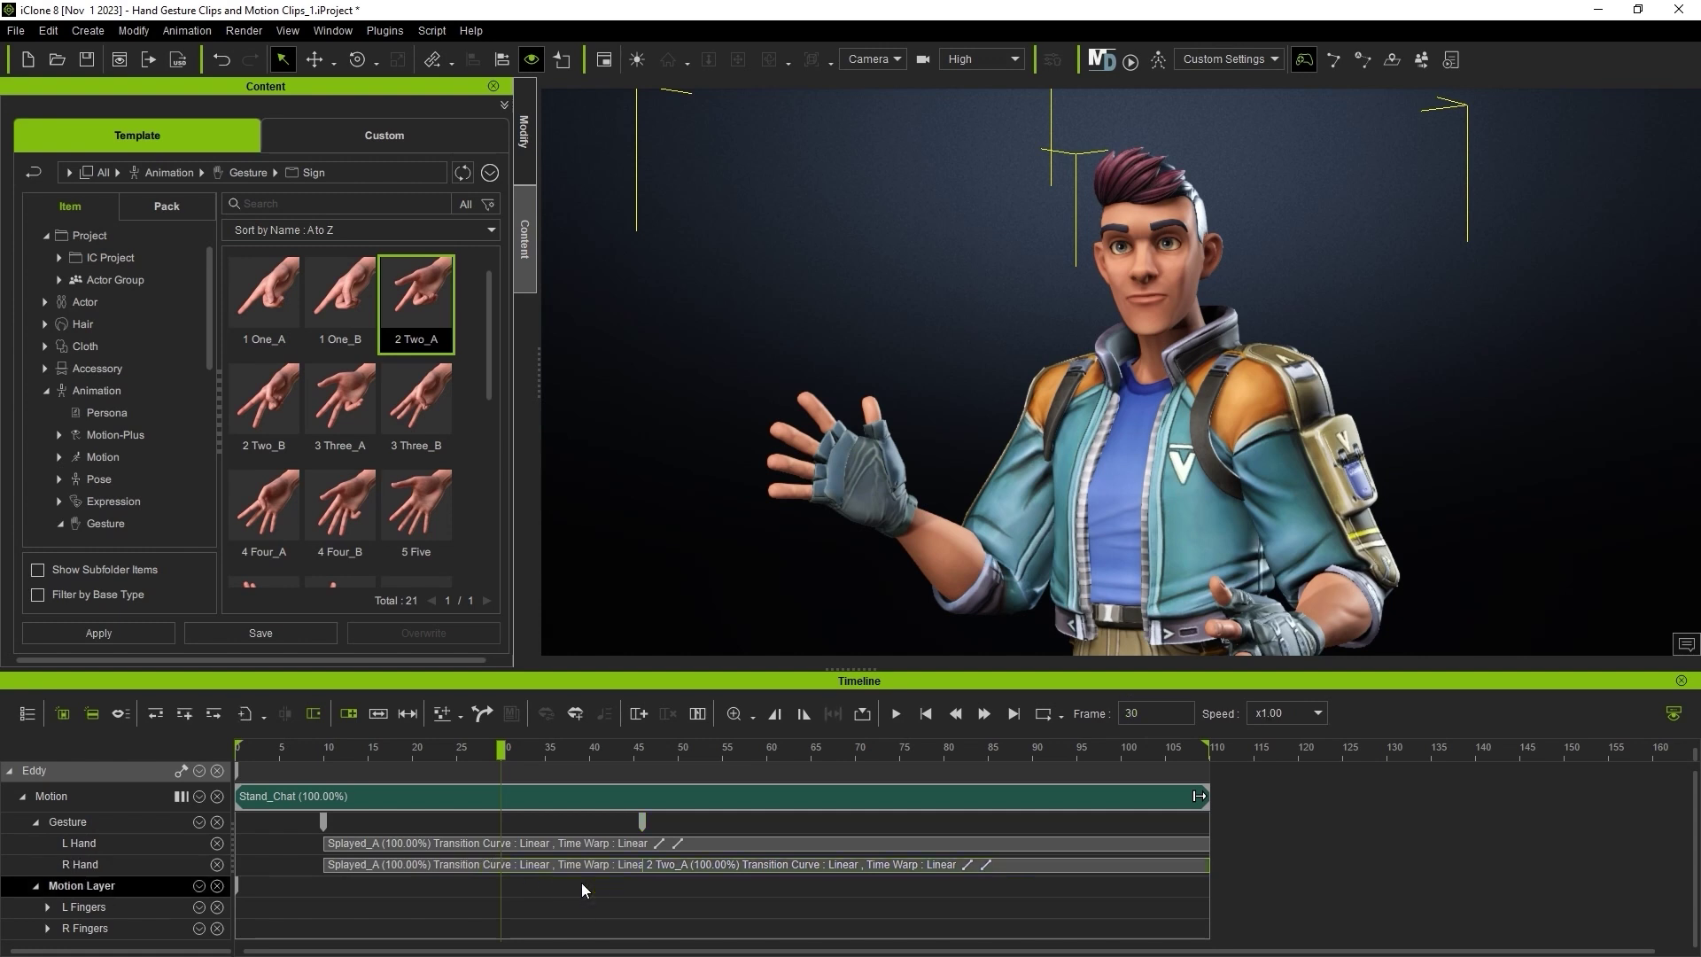
drag(500, 751, 642, 752)
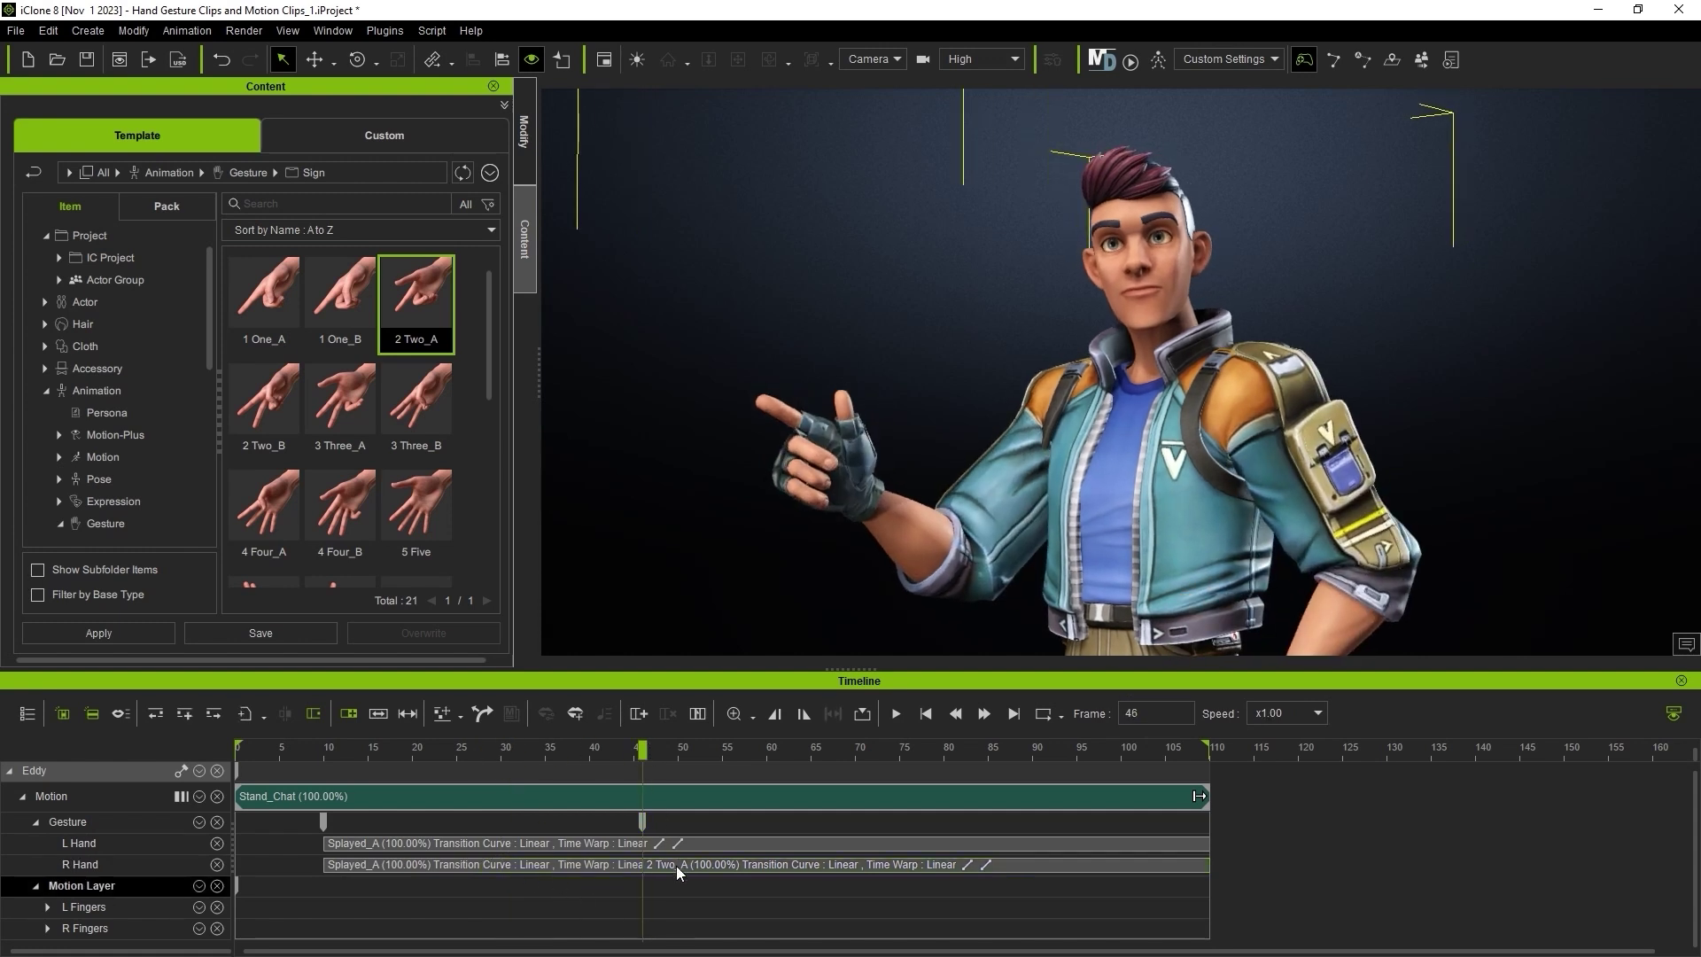
click(751, 868)
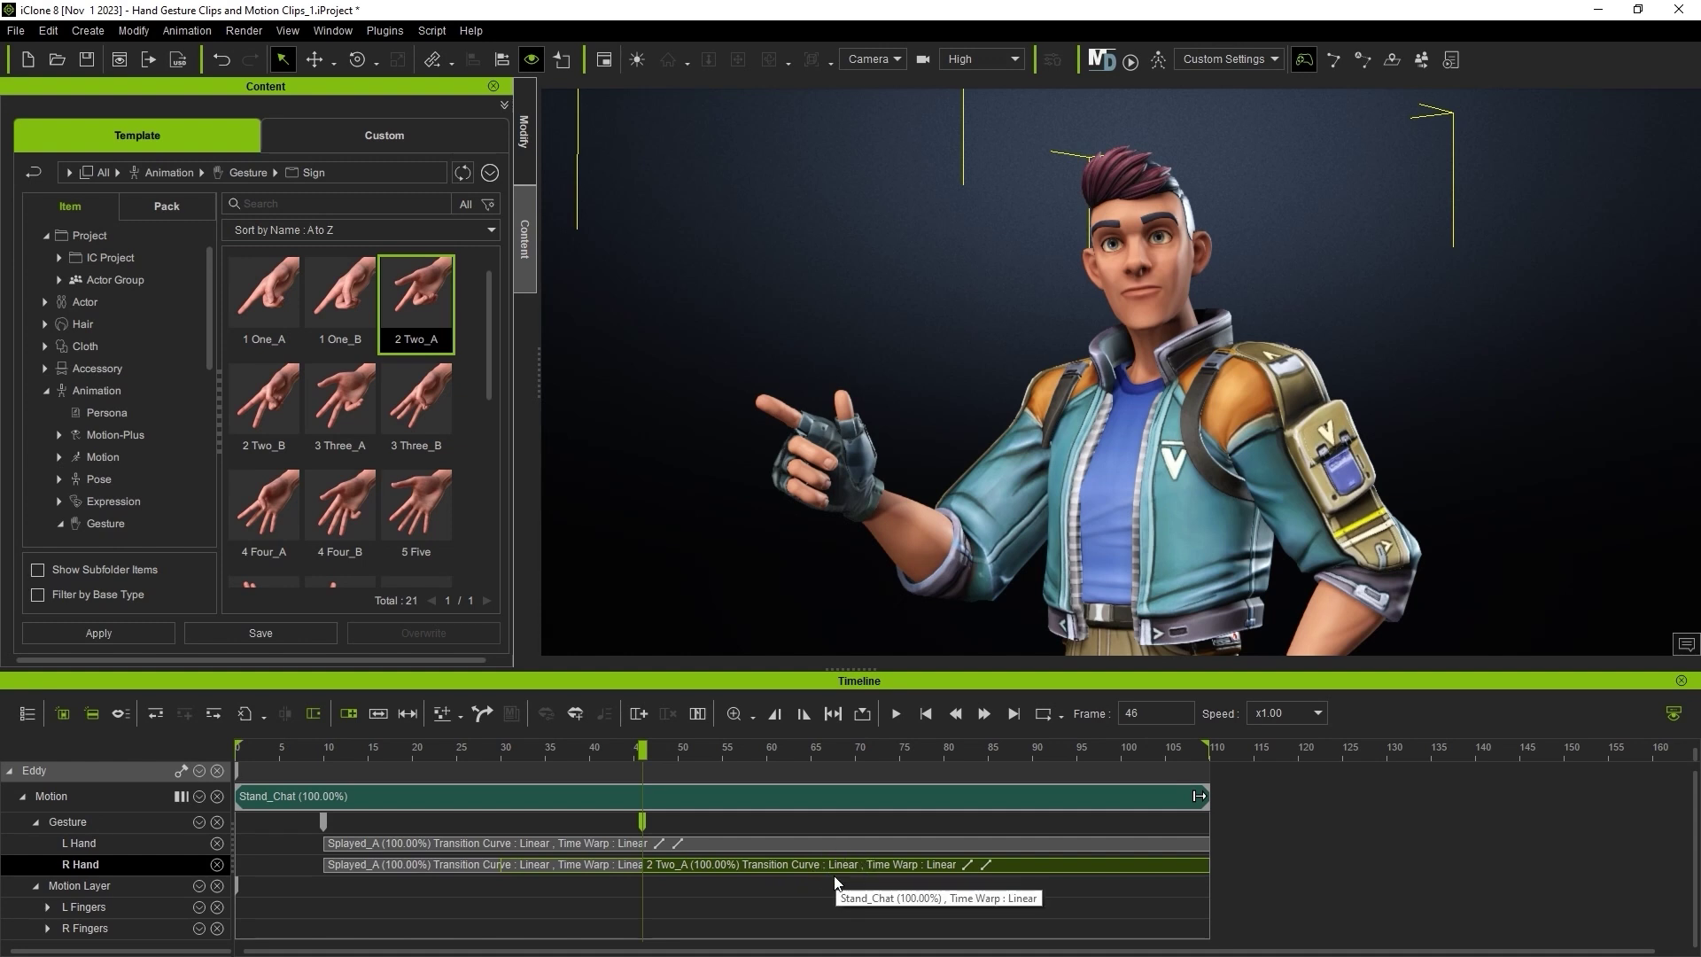
Step: Try an End in a Bounce transition on the 2 Two_A clip, then switch to Ease Out
right_click(773, 871)
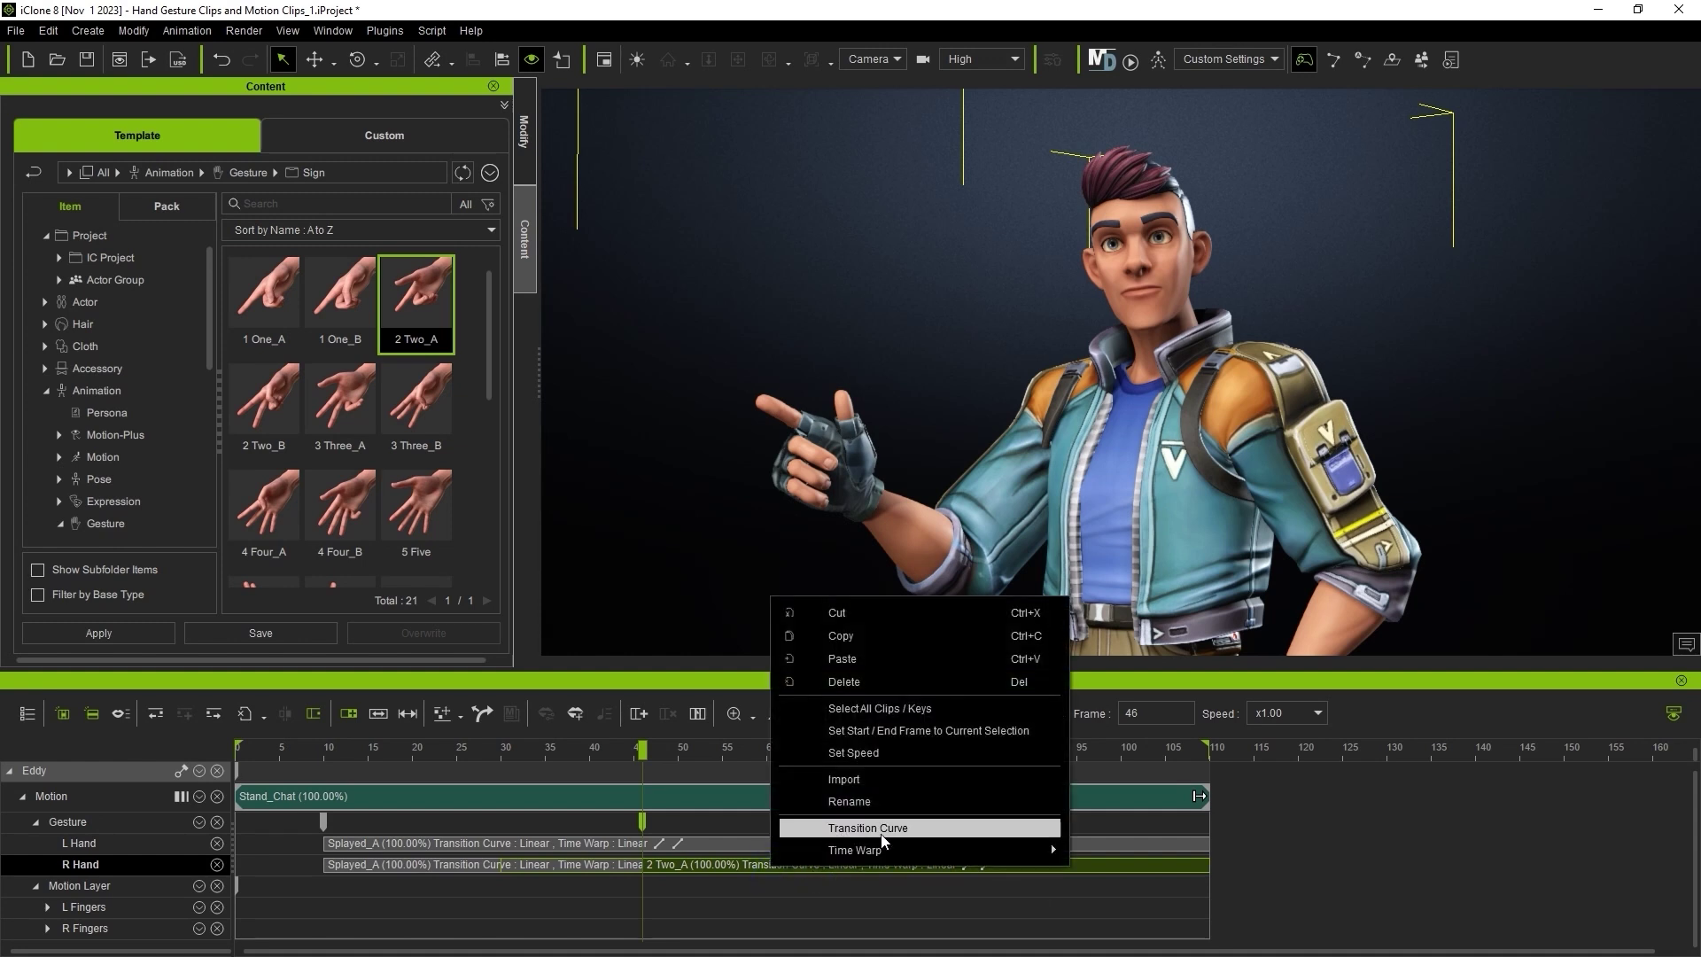
click(924, 828)
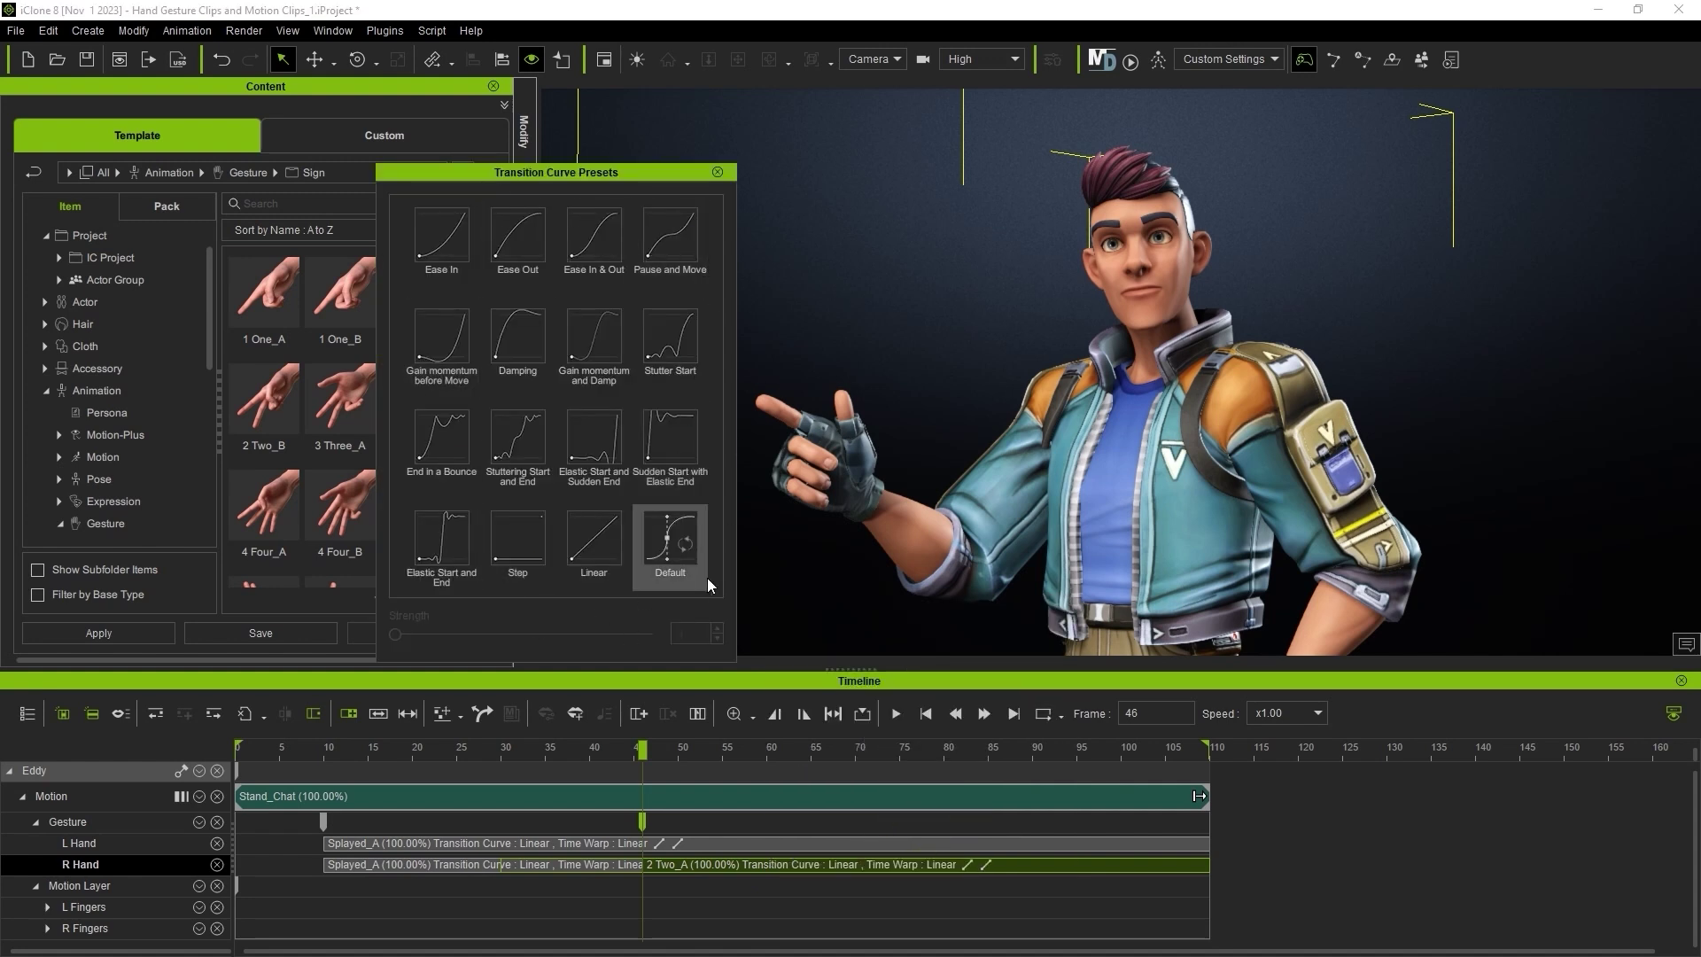
click(443, 443)
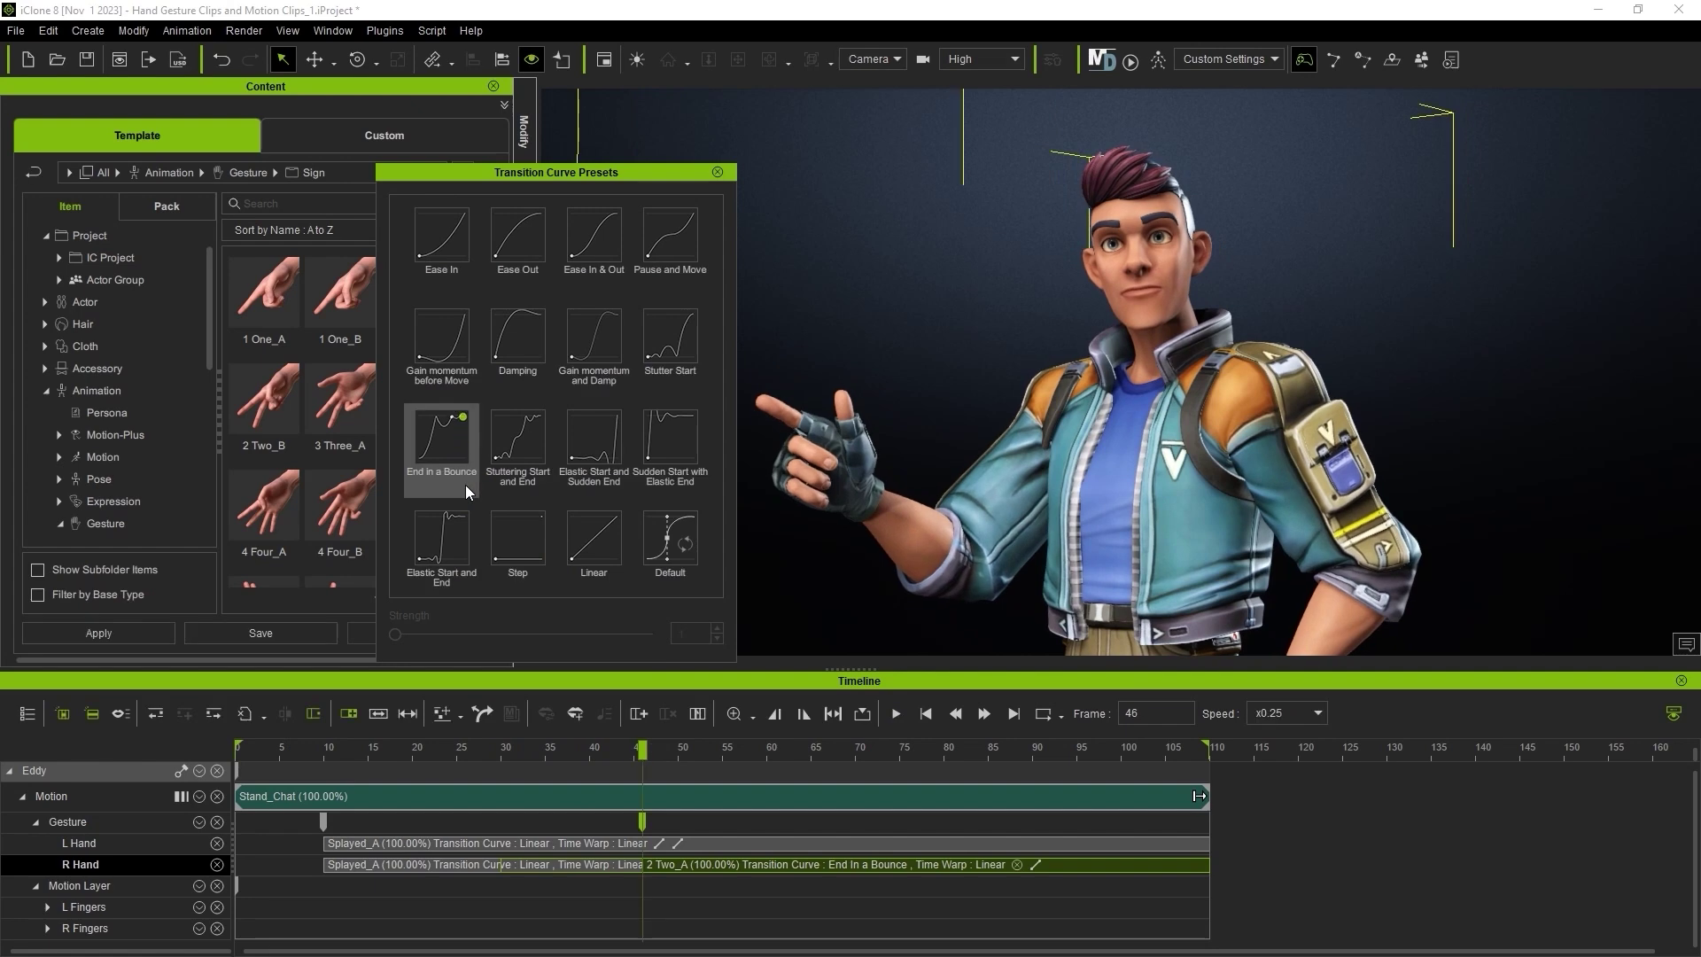
click(899, 714)
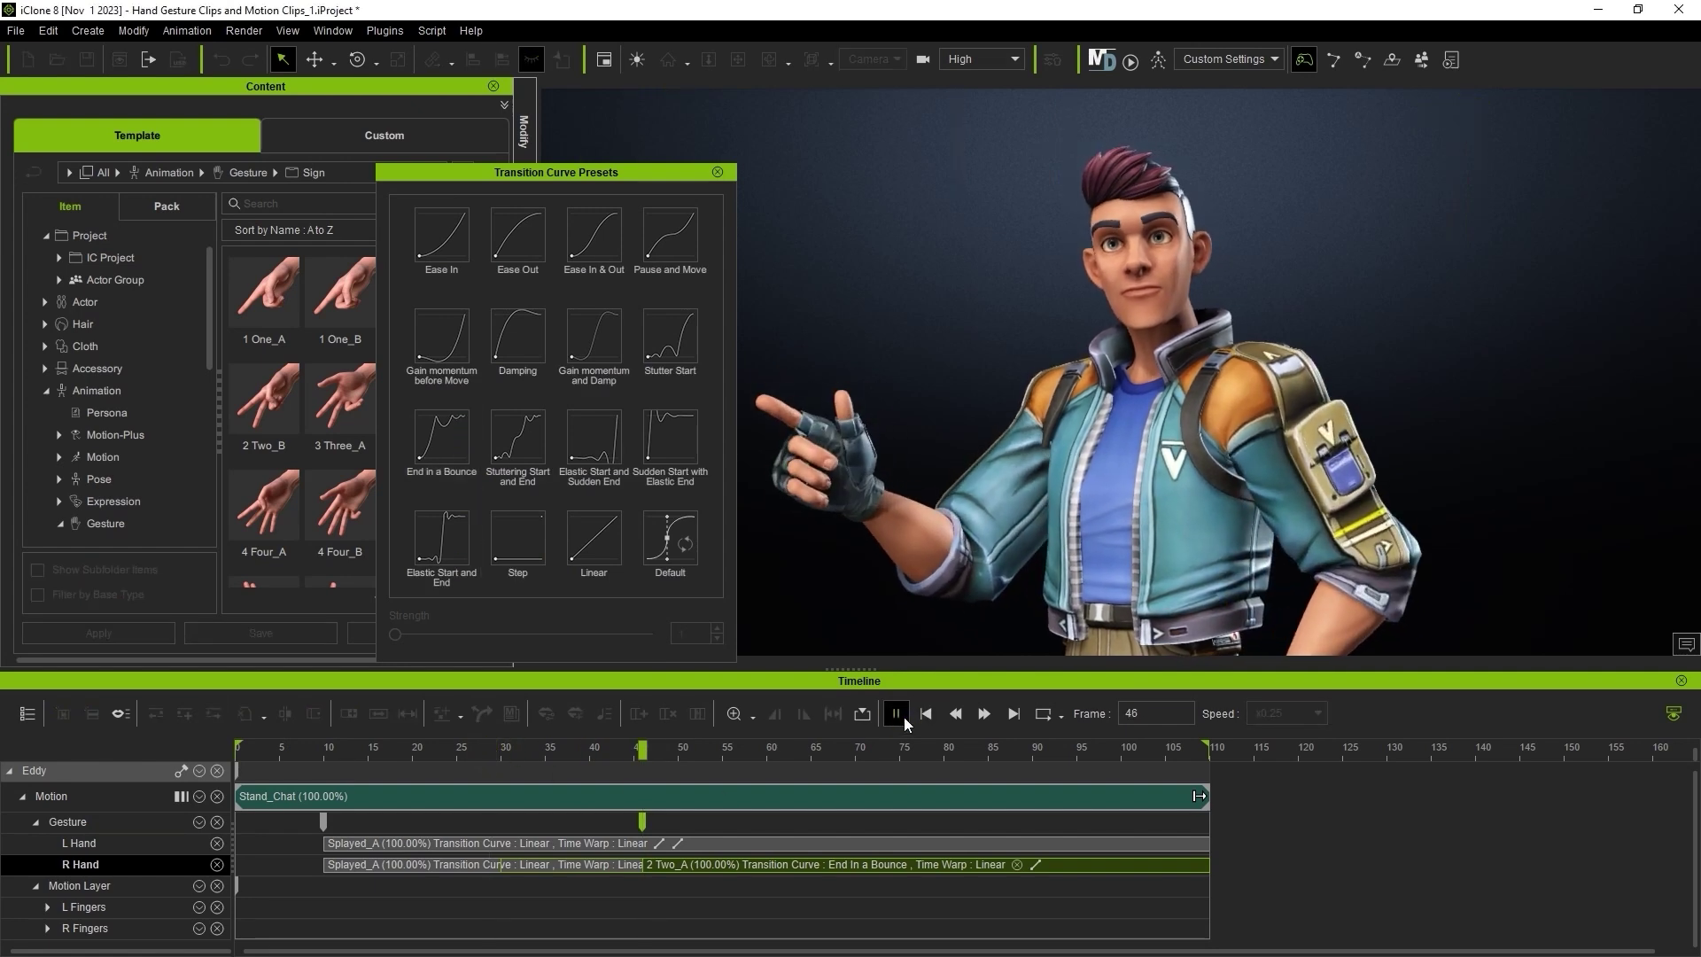
click(898, 713)
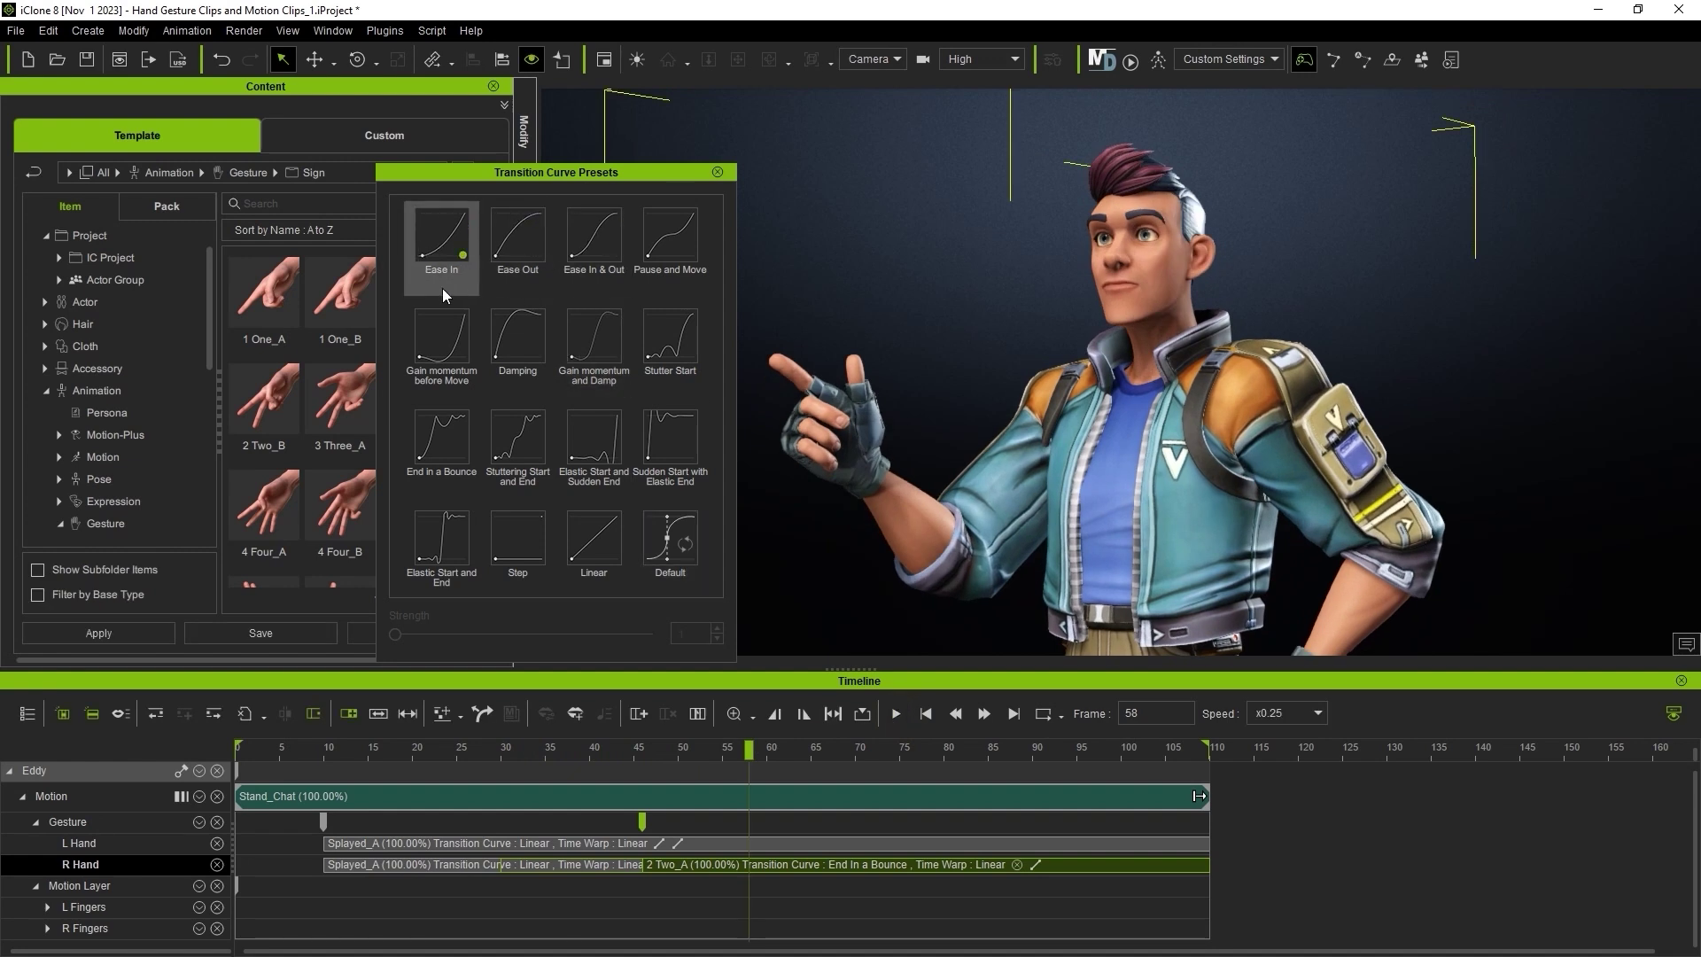
click(540, 280)
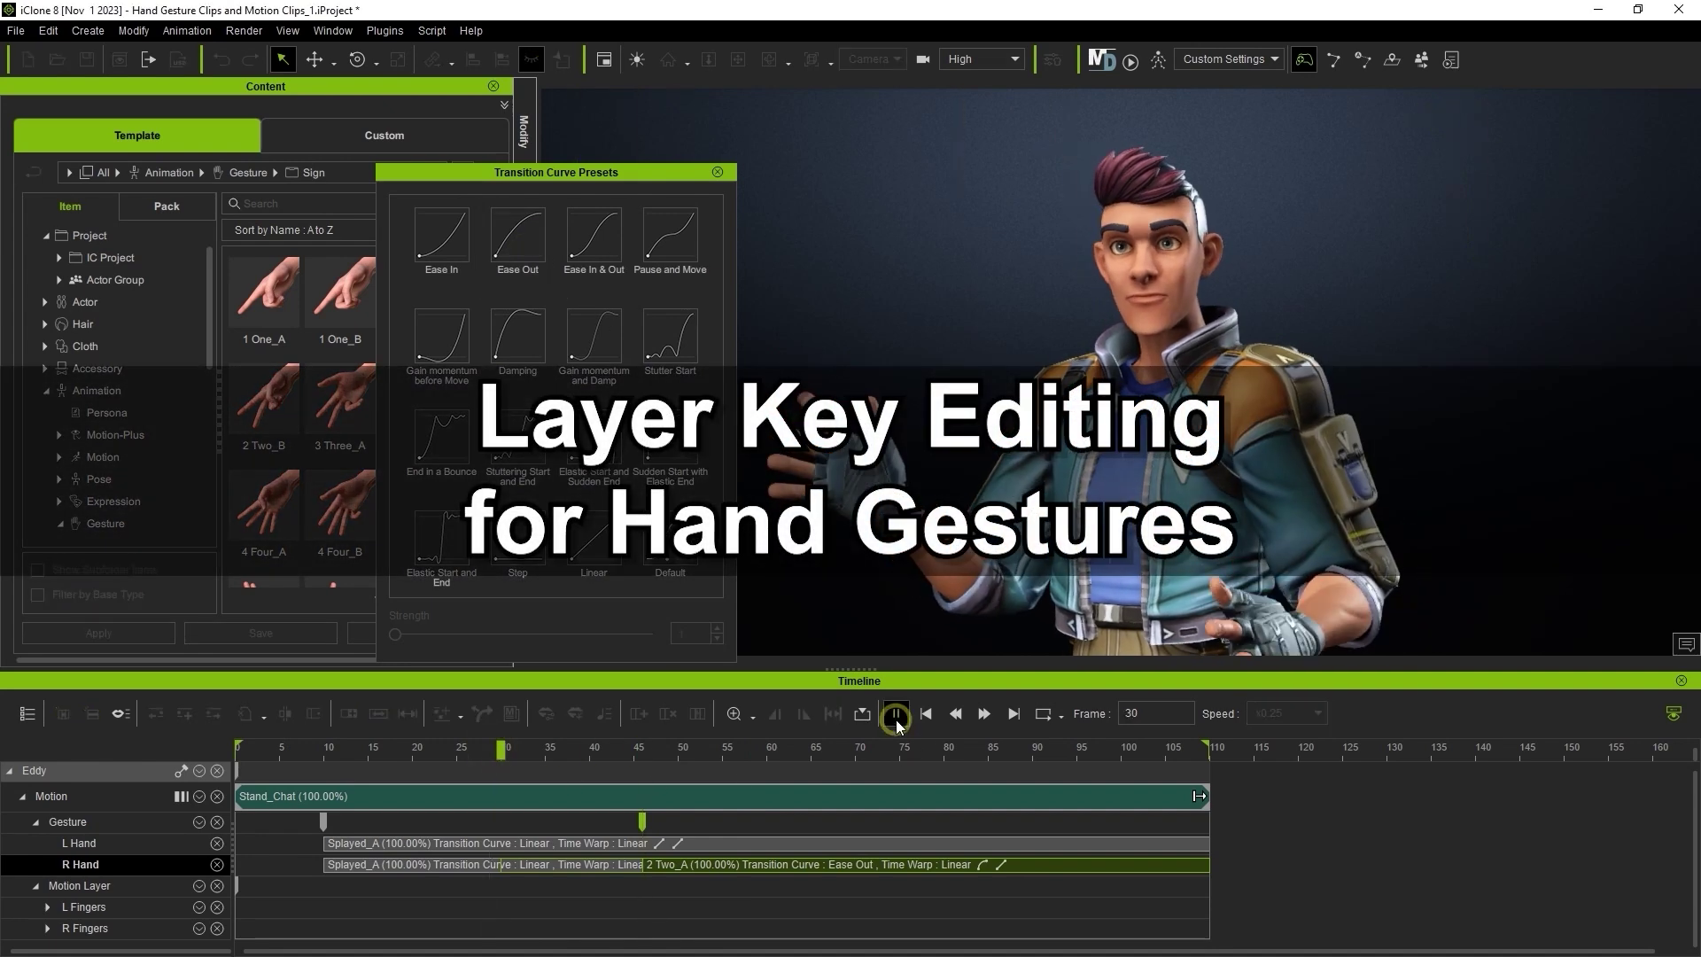
Step: Replay the animation, return to frame 46, and open the R Fingers key for editing
click(895, 716)
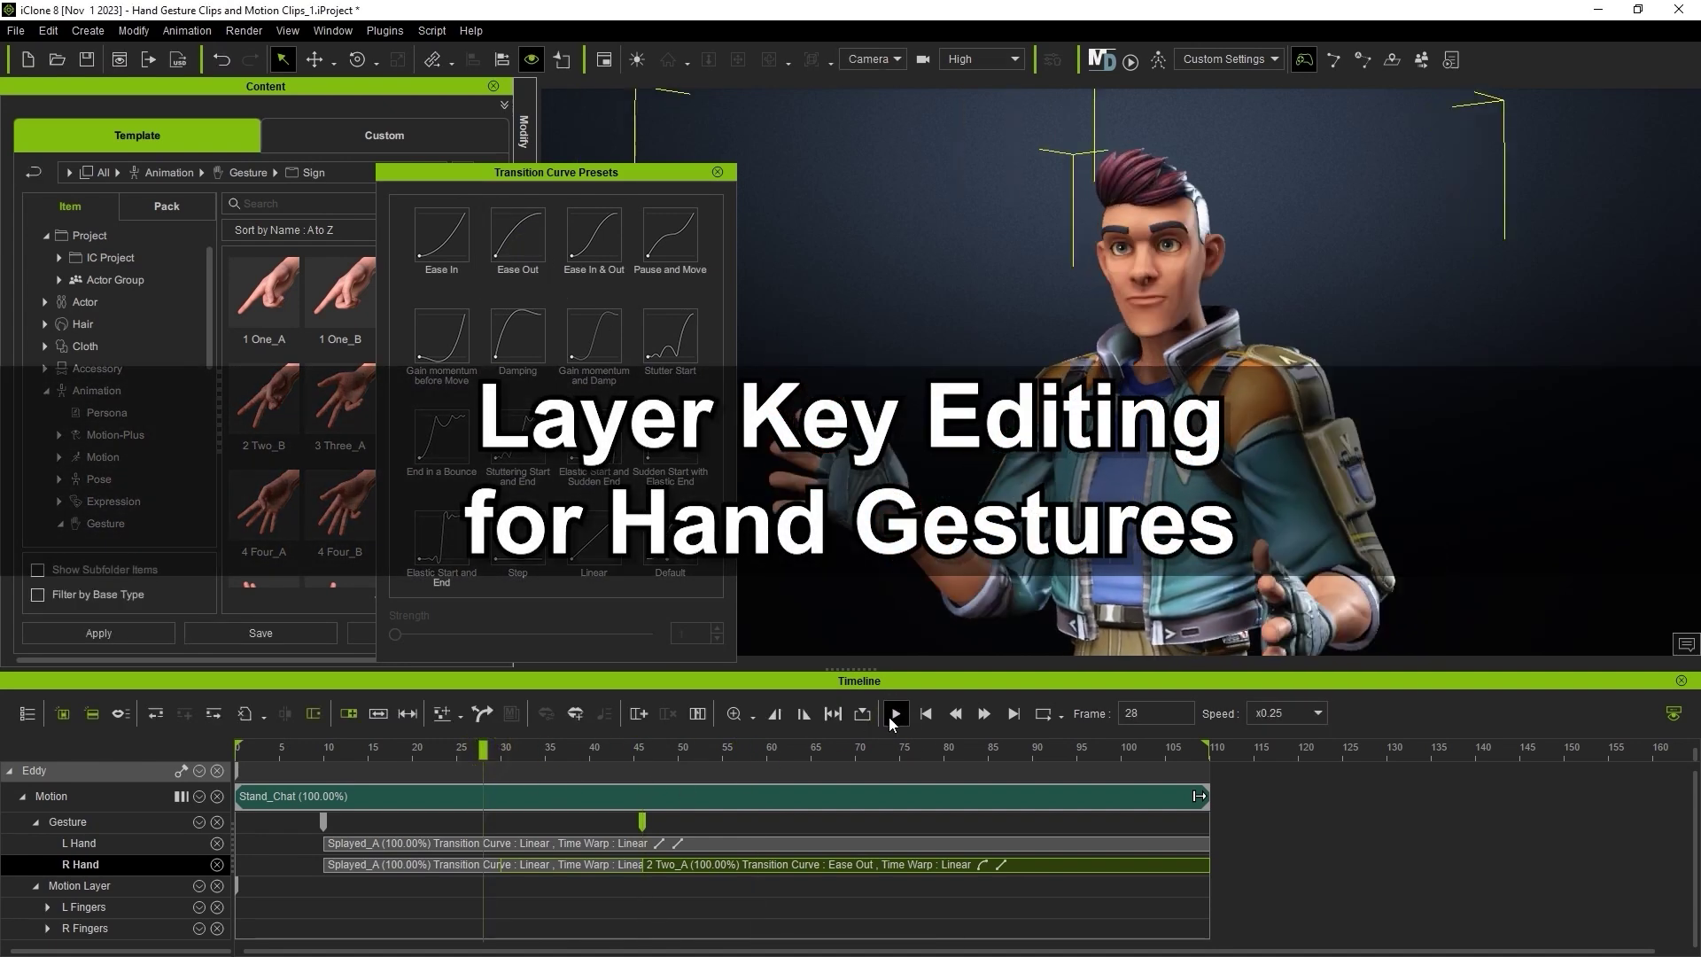
click(896, 714)
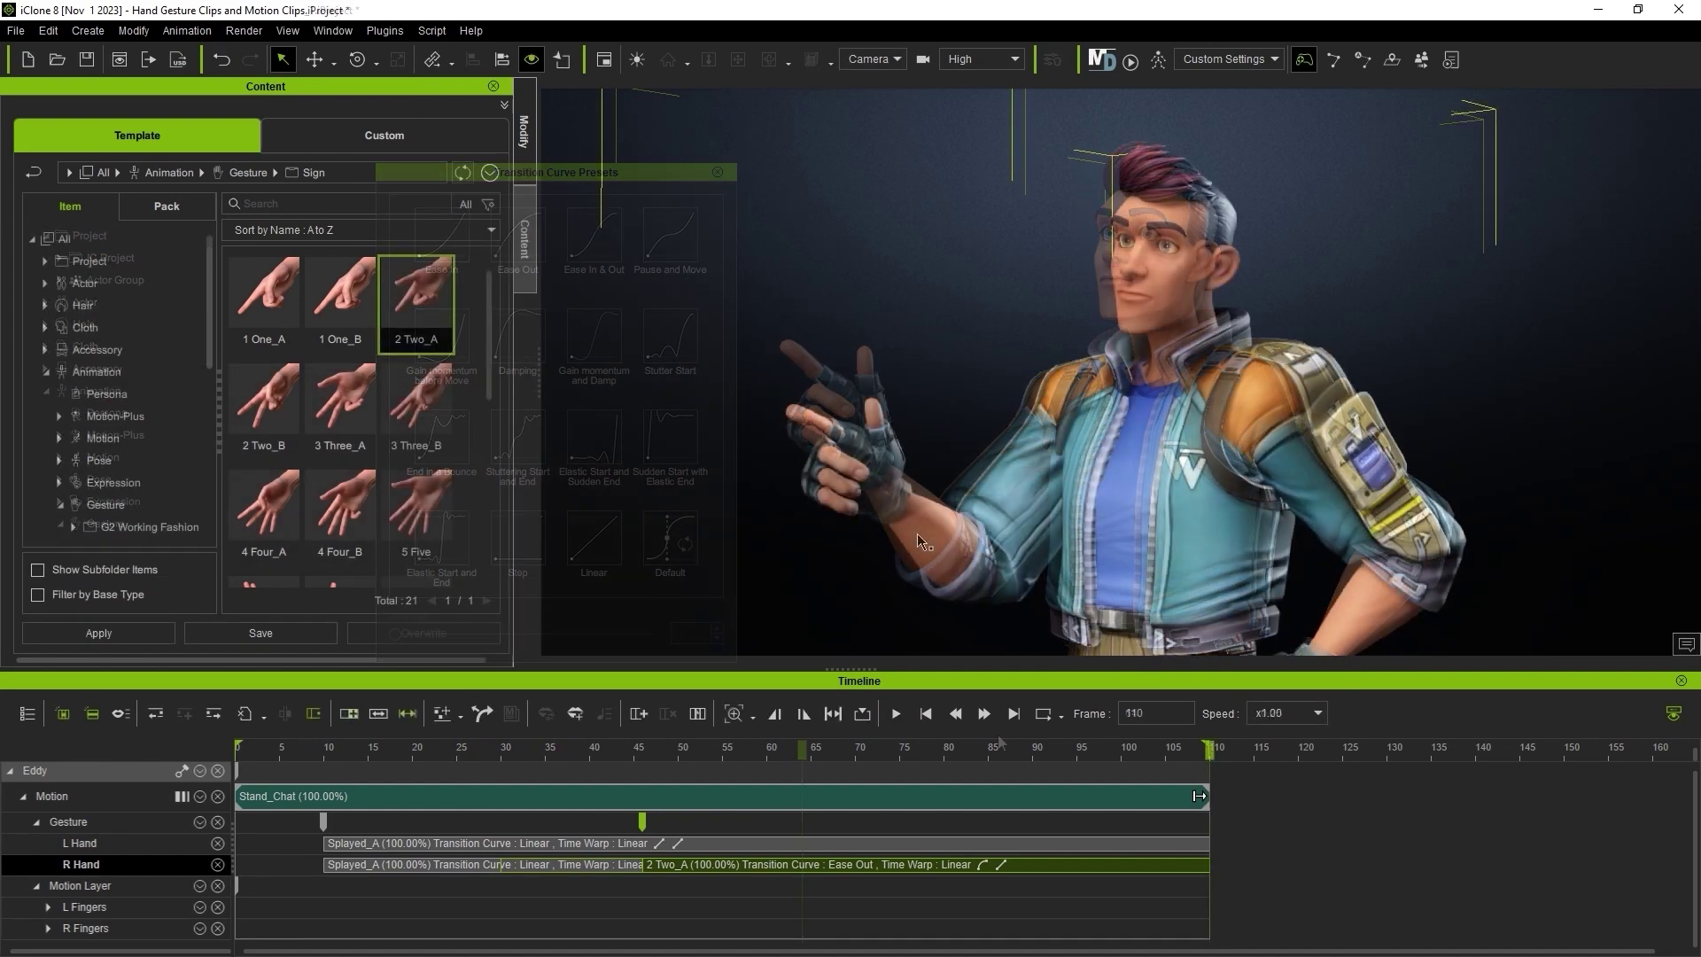
drag(1209, 746, 644, 775)
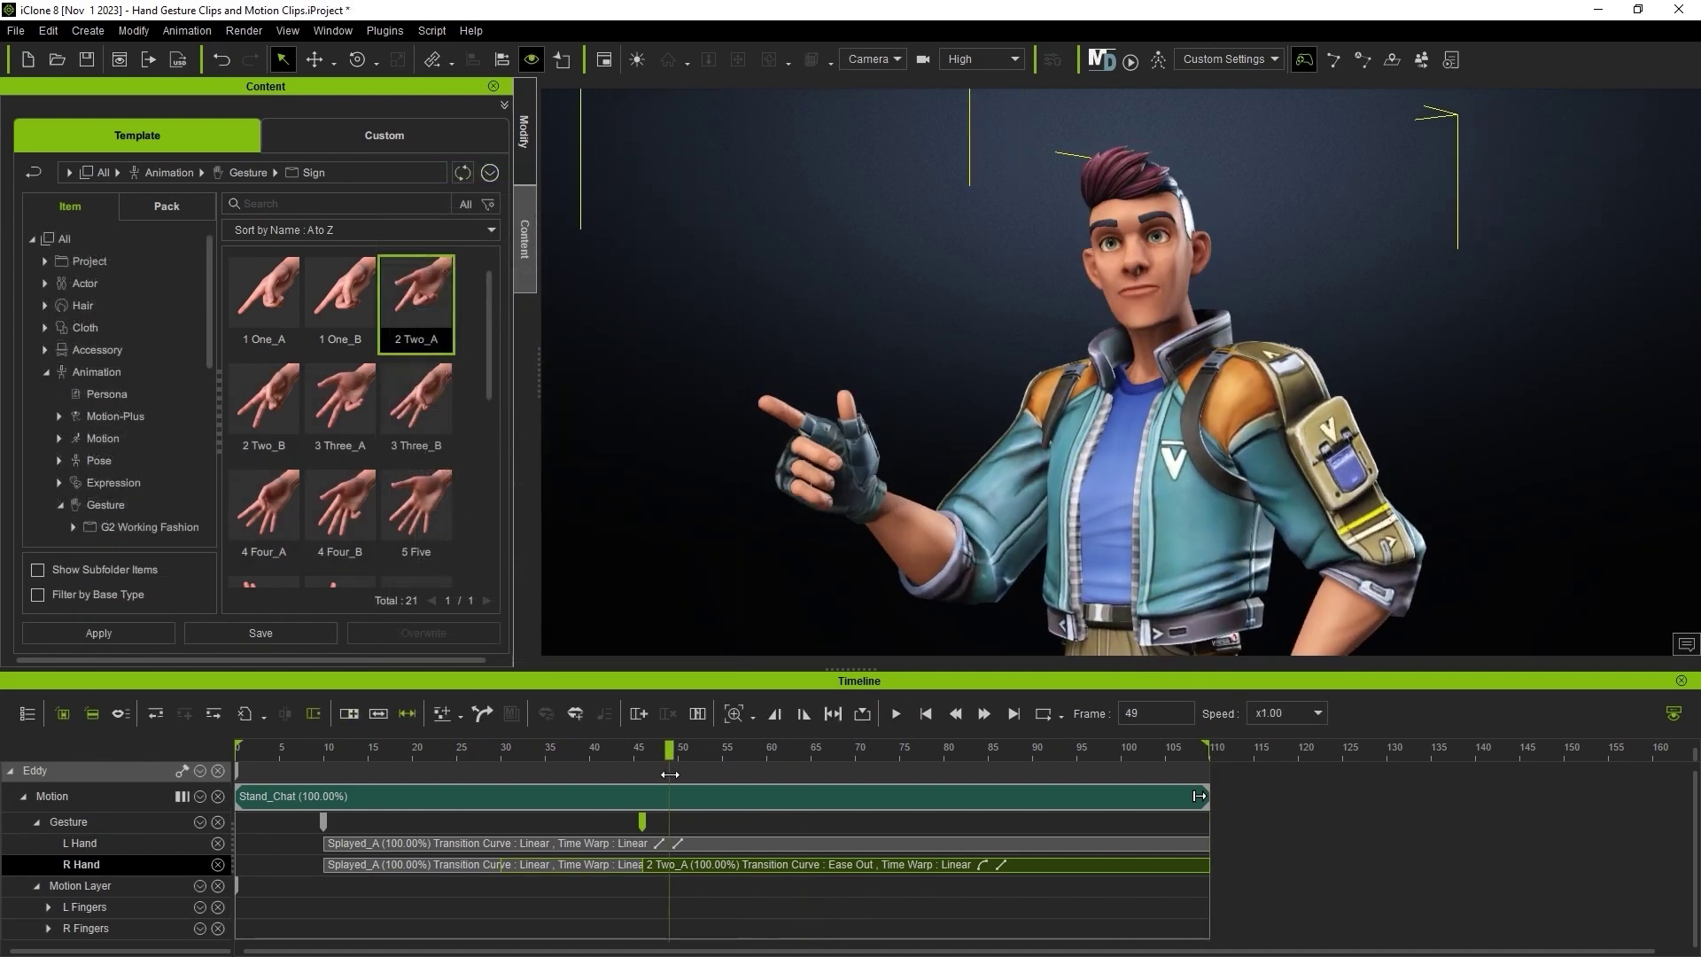
click(643, 928)
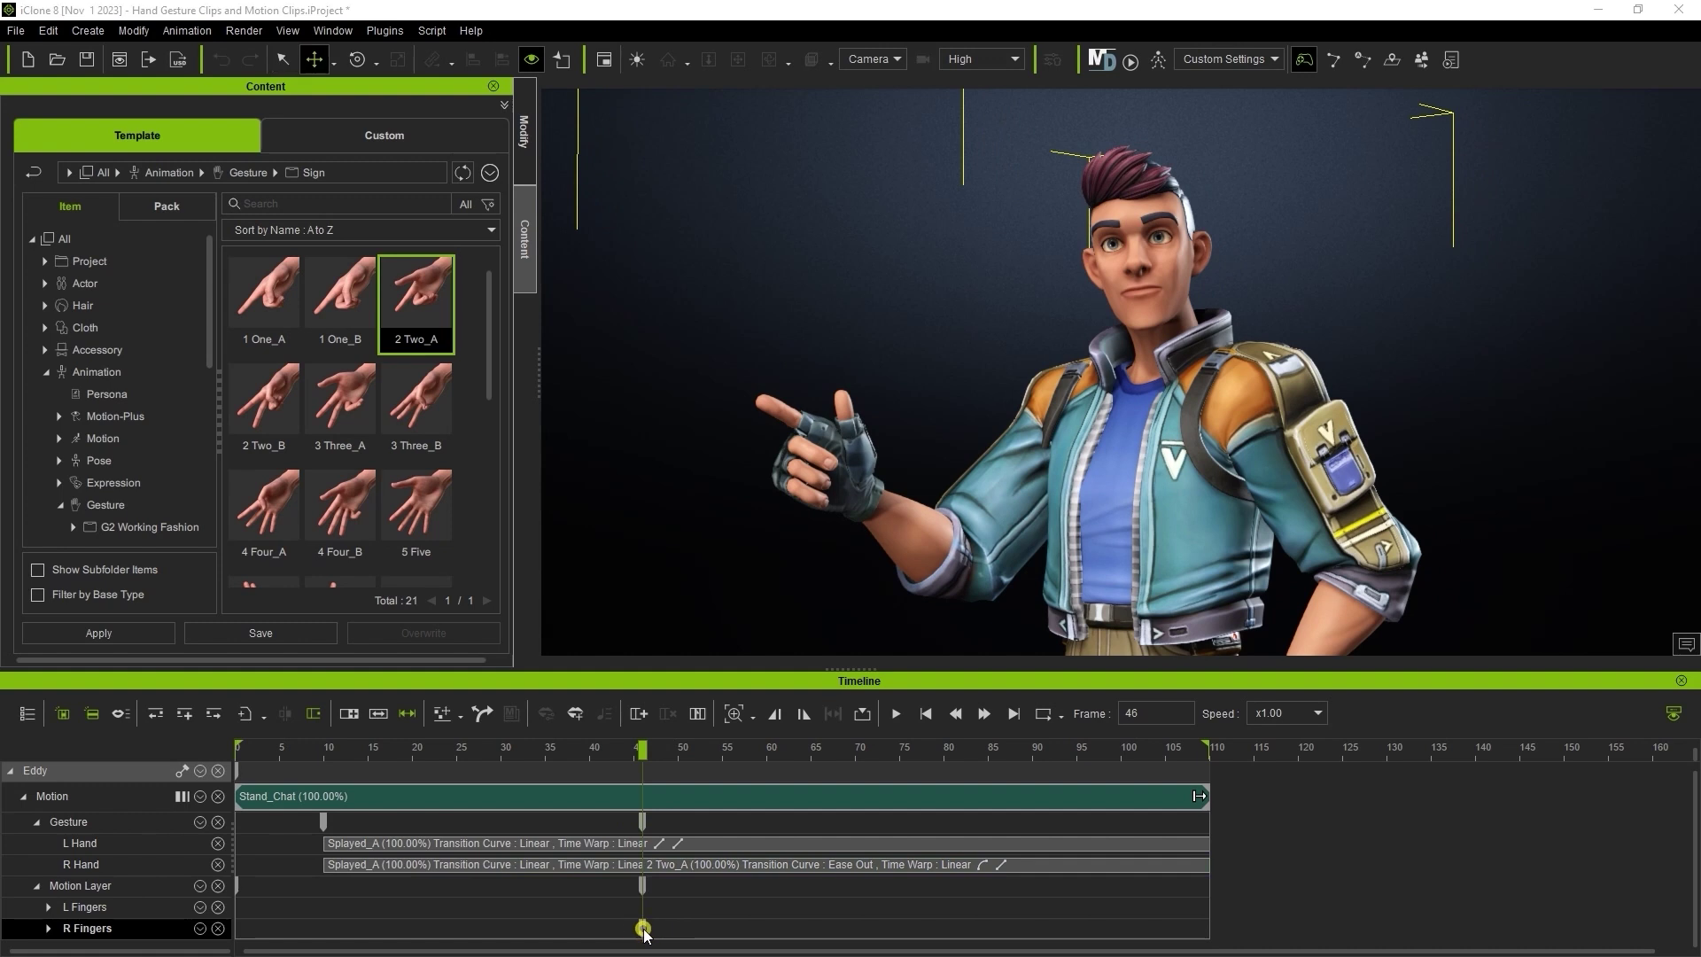
double_click(643, 928)
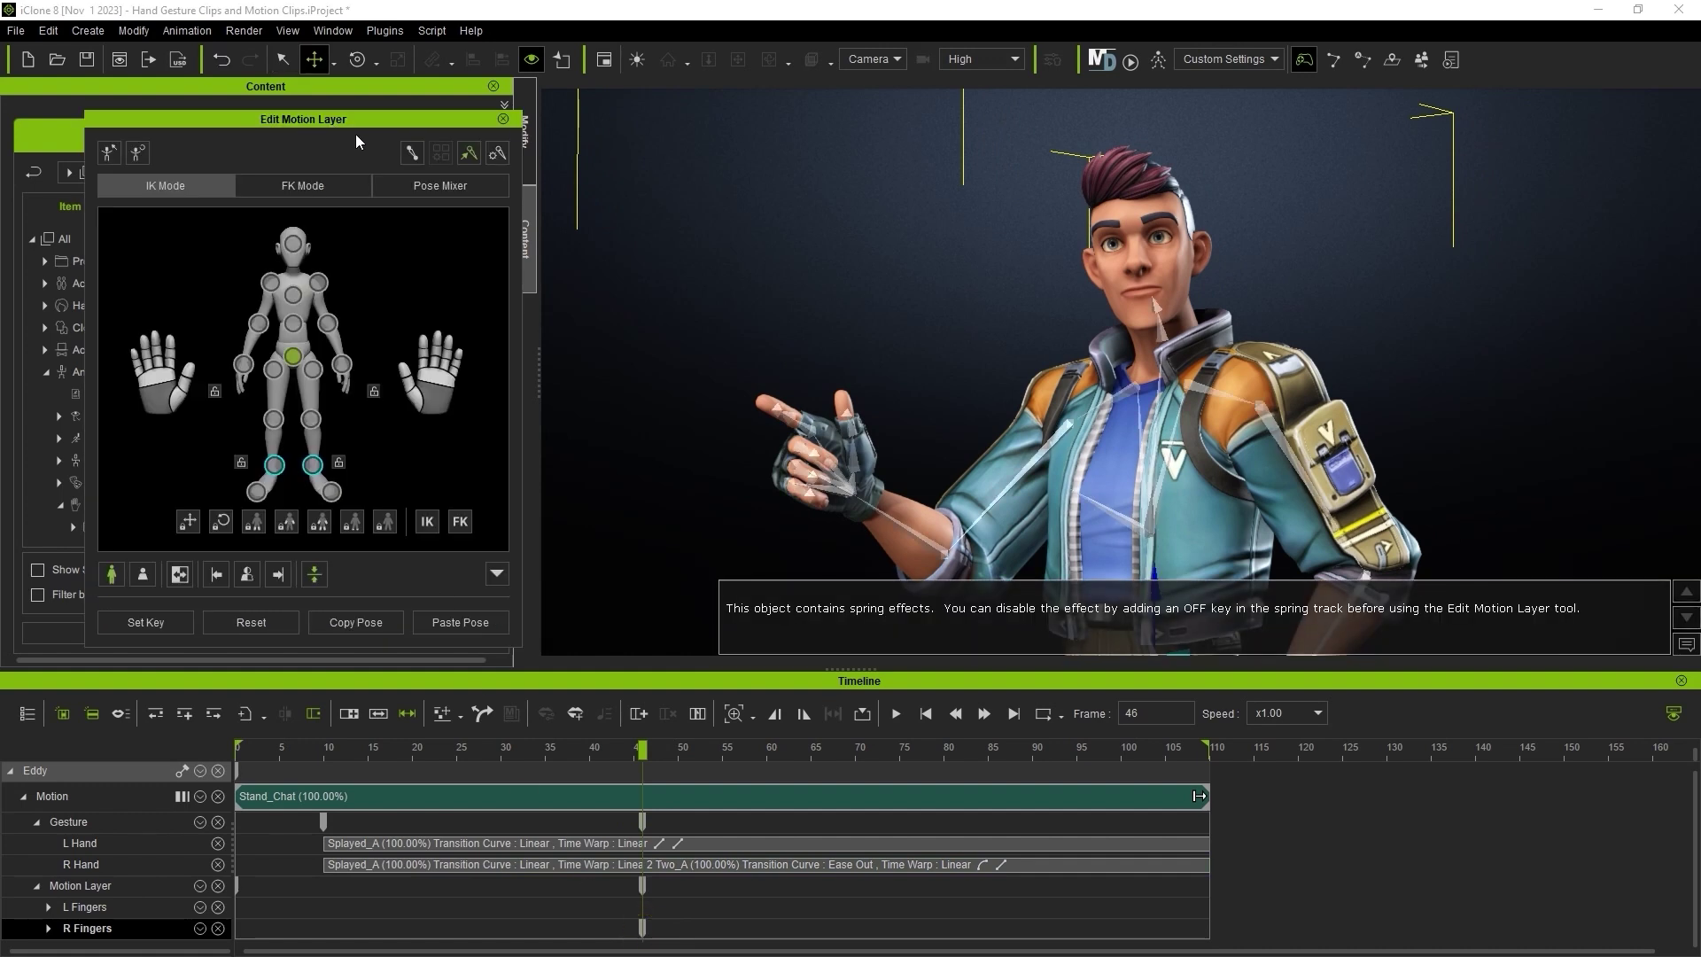
Step: Open Edit Motion Layer with the R Hand clip selected and set a key at frame 30
click(502, 119)
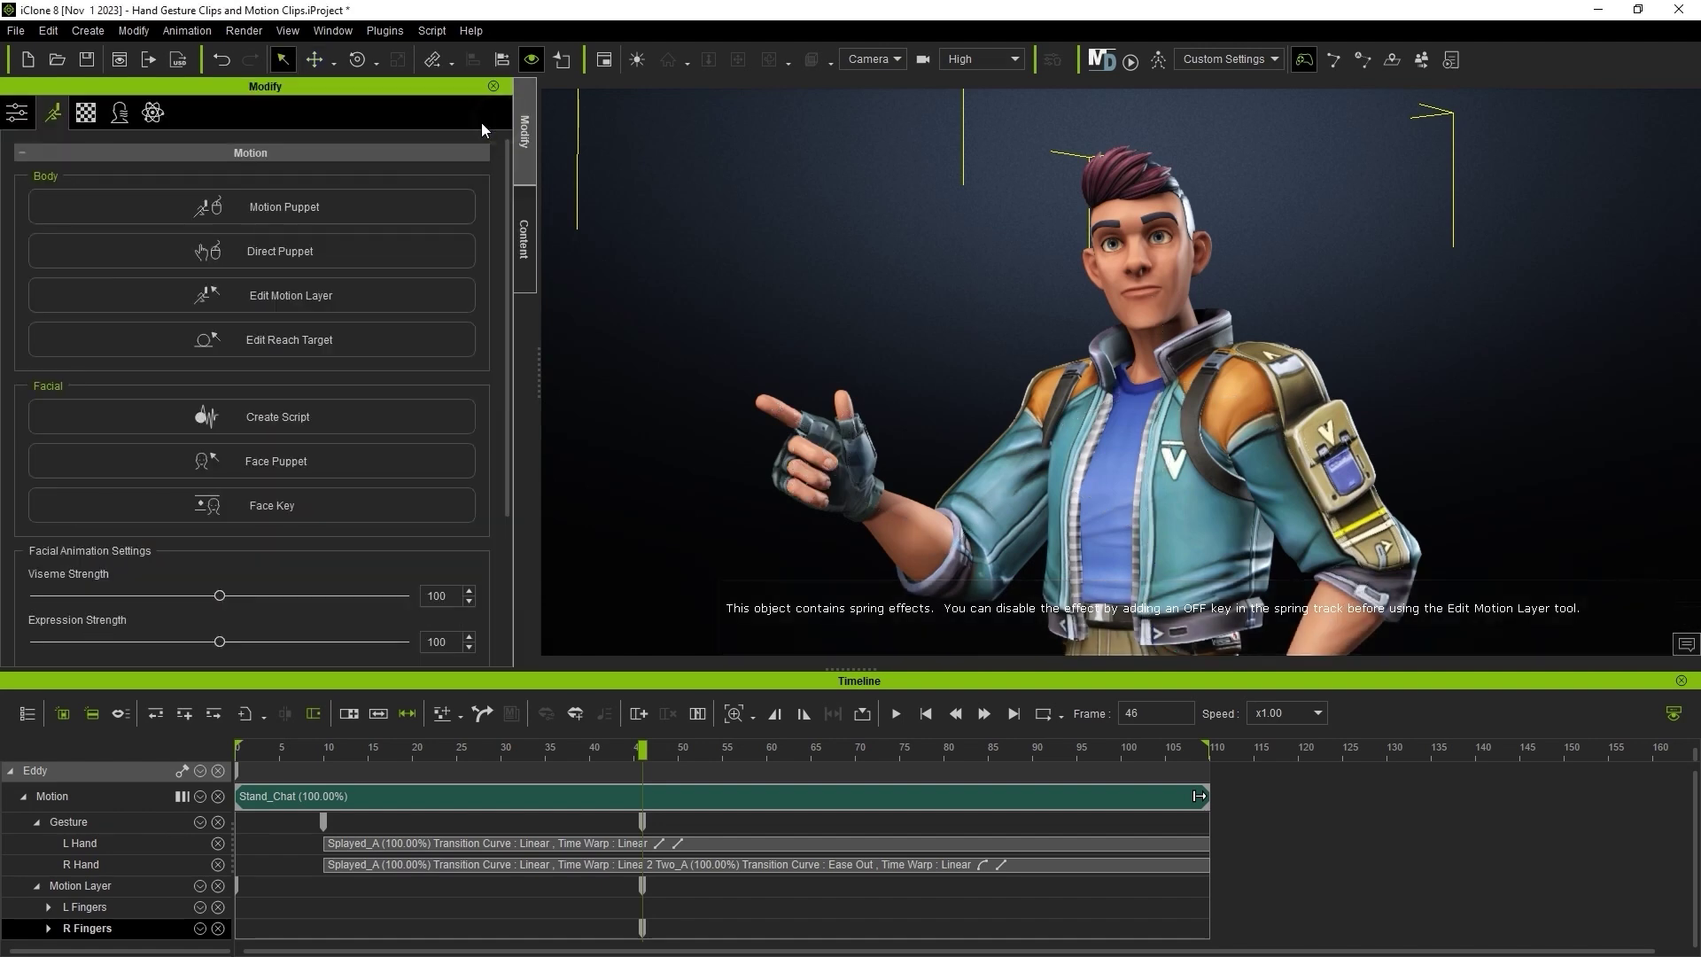
click(201, 32)
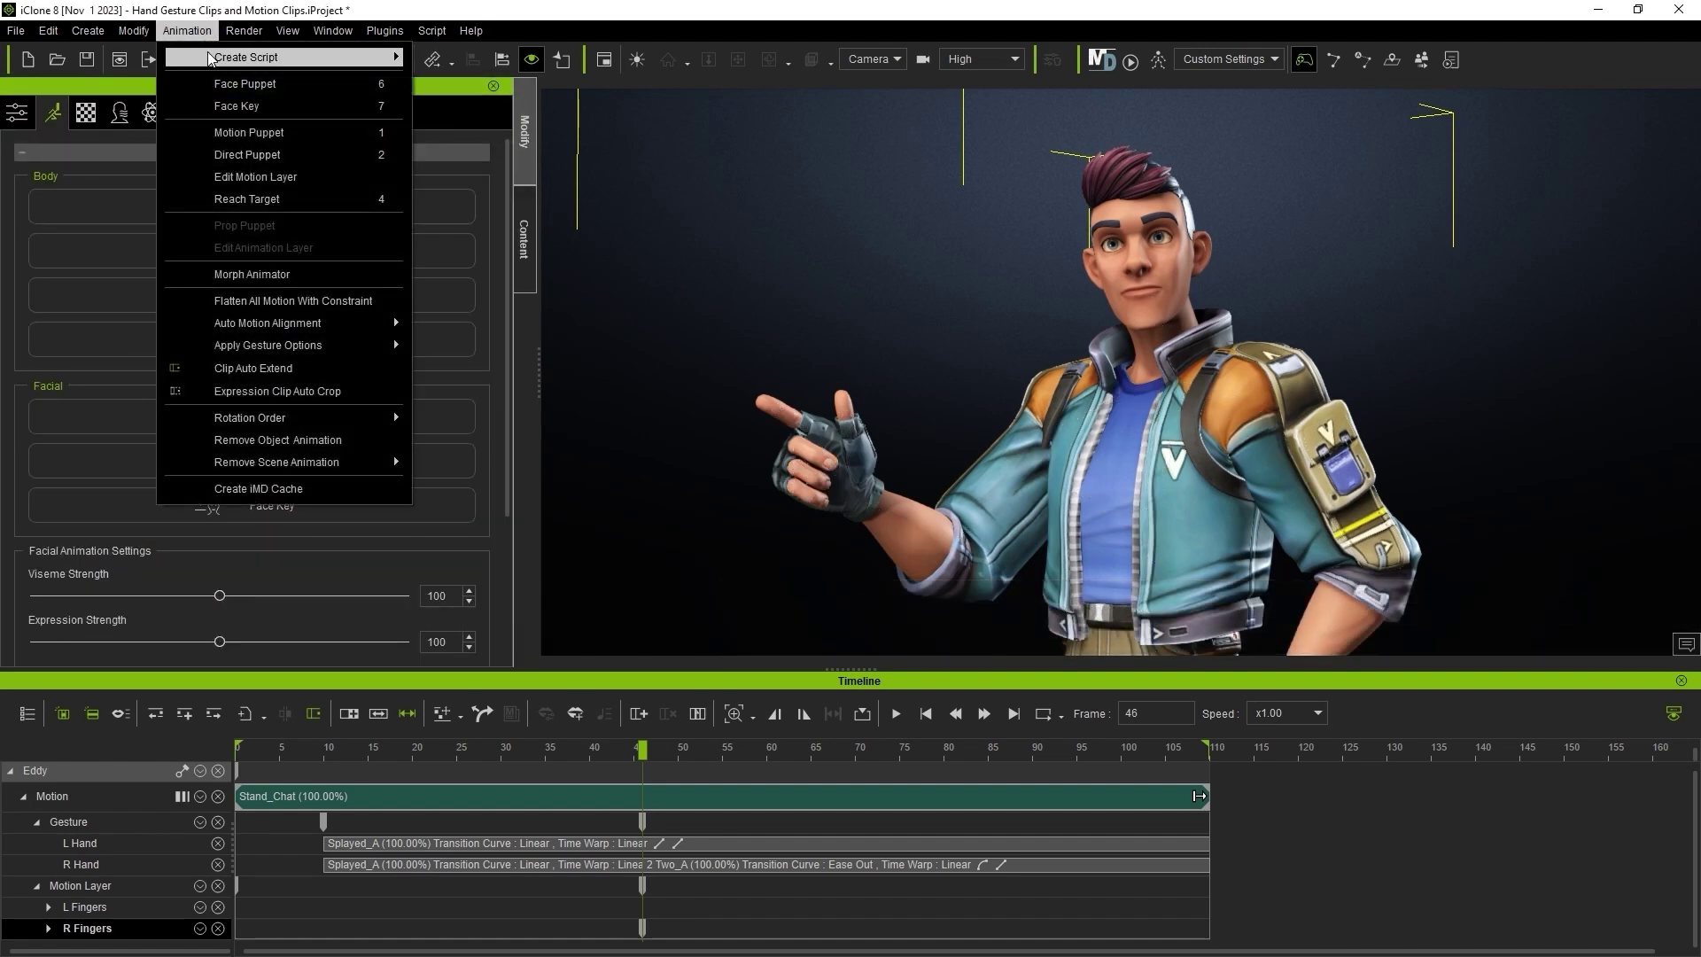
click(294, 181)
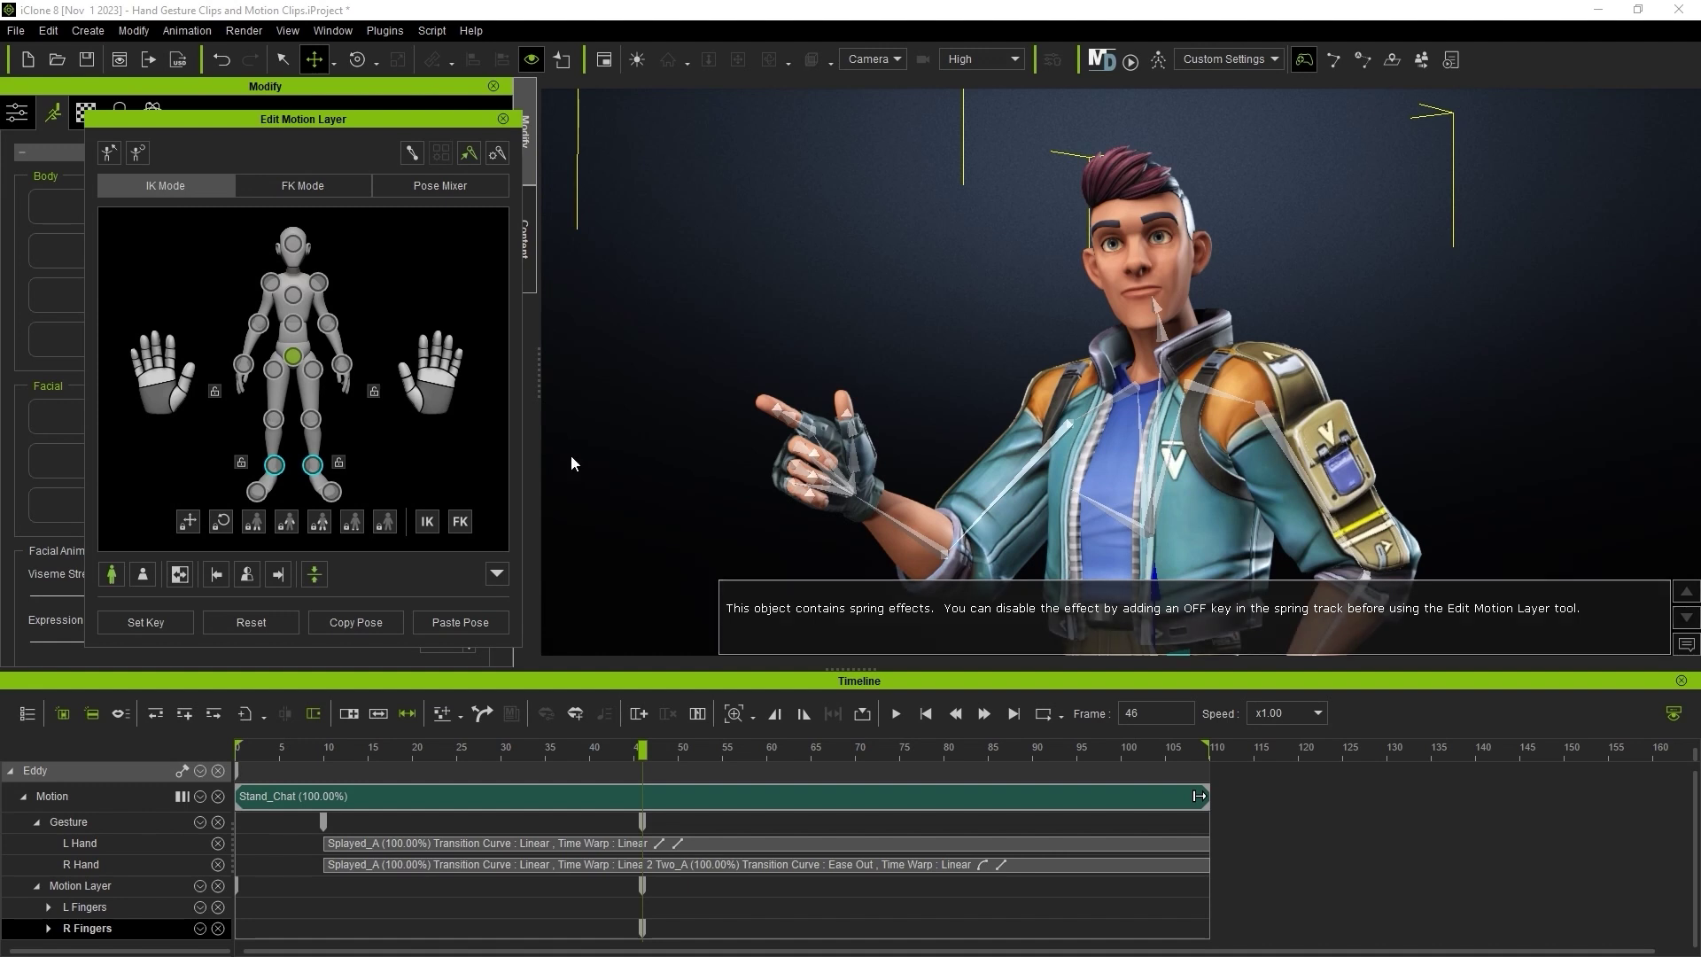
click(704, 863)
drag(641, 751, 506, 763)
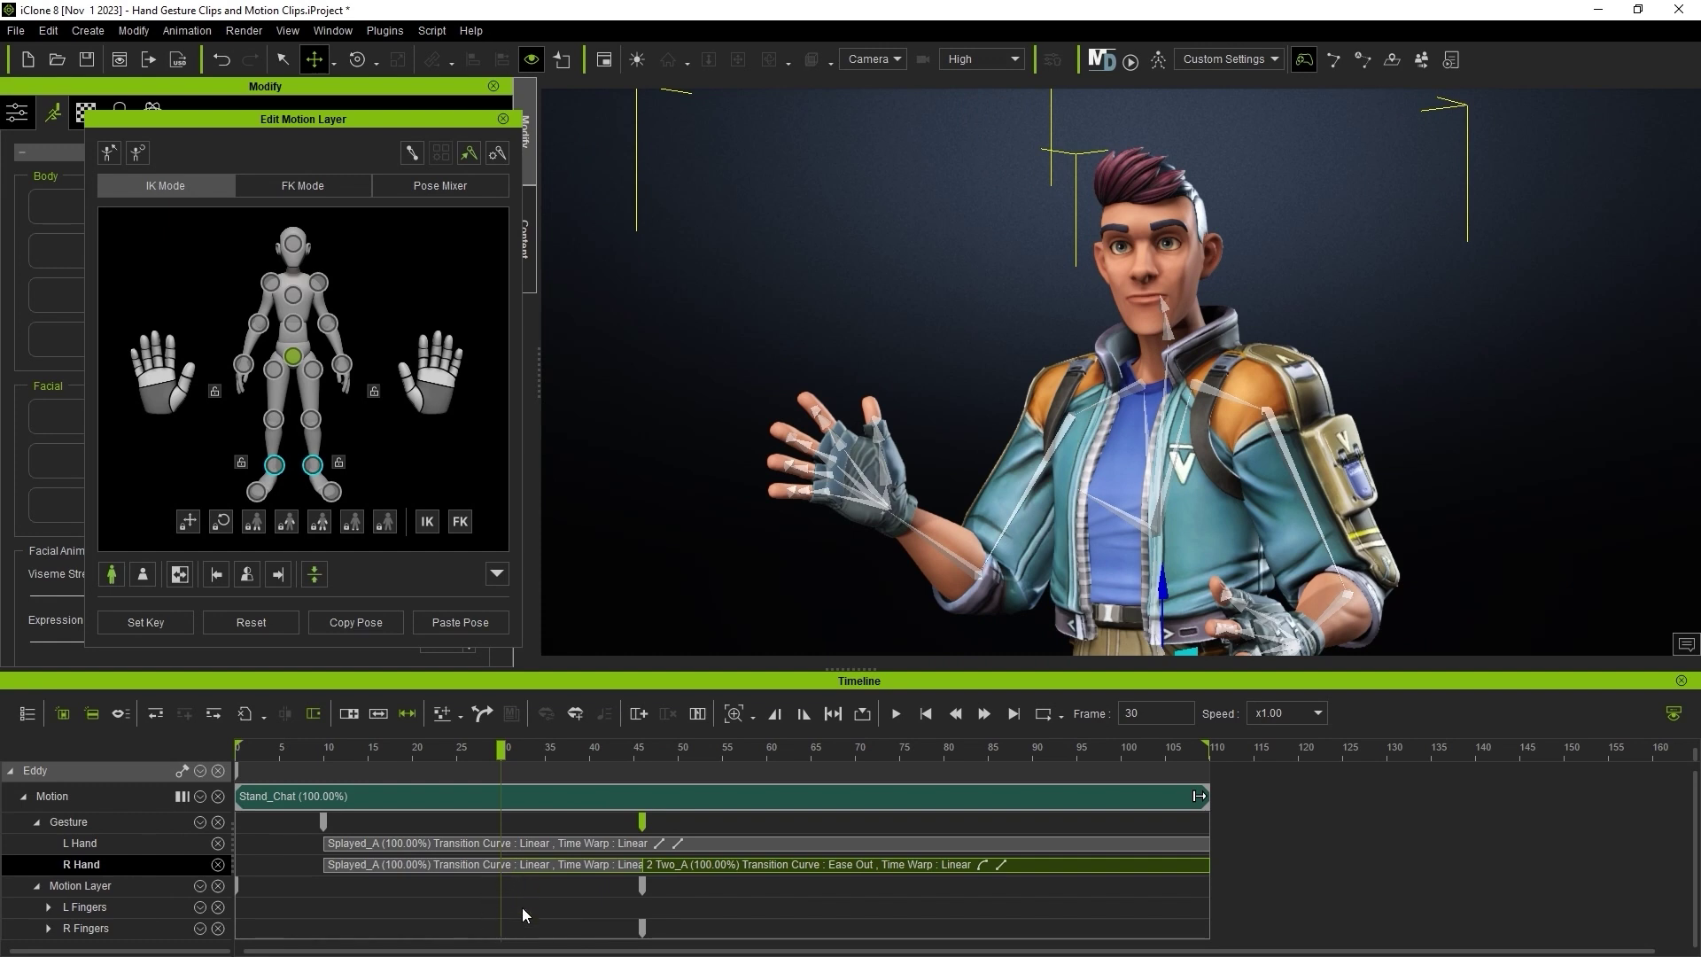
click(152, 631)
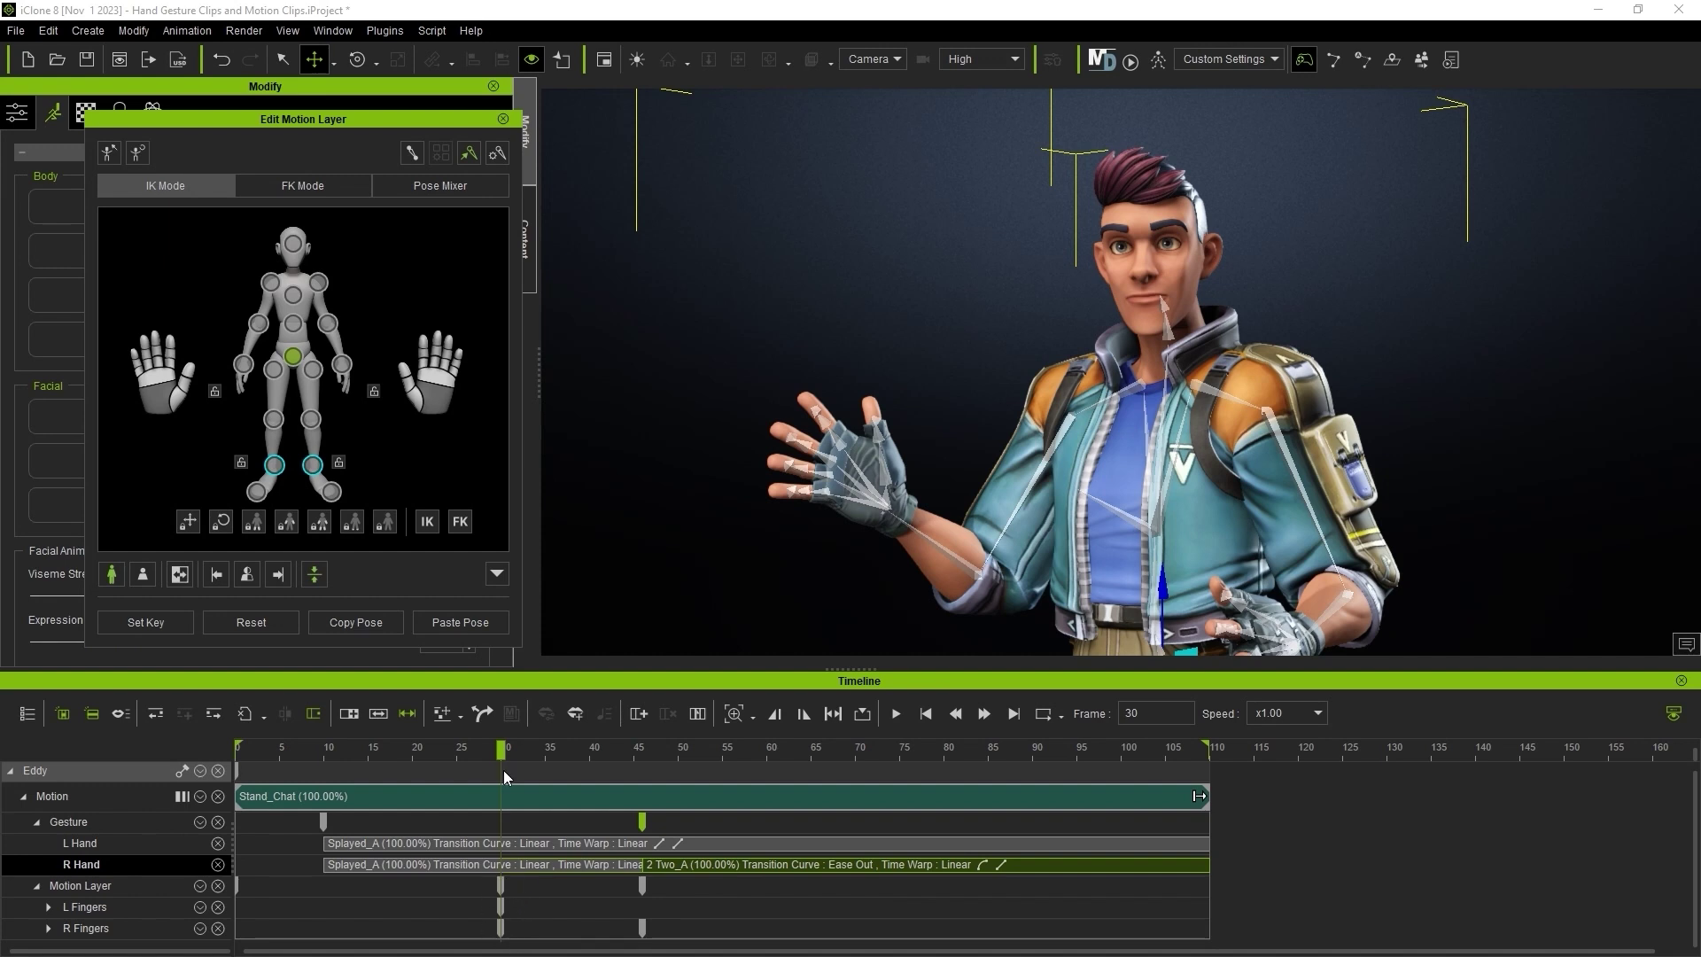
Step: Jump to frame 46, adjust the pointing hand's fingers, and select the L Fingers track
click(647, 755)
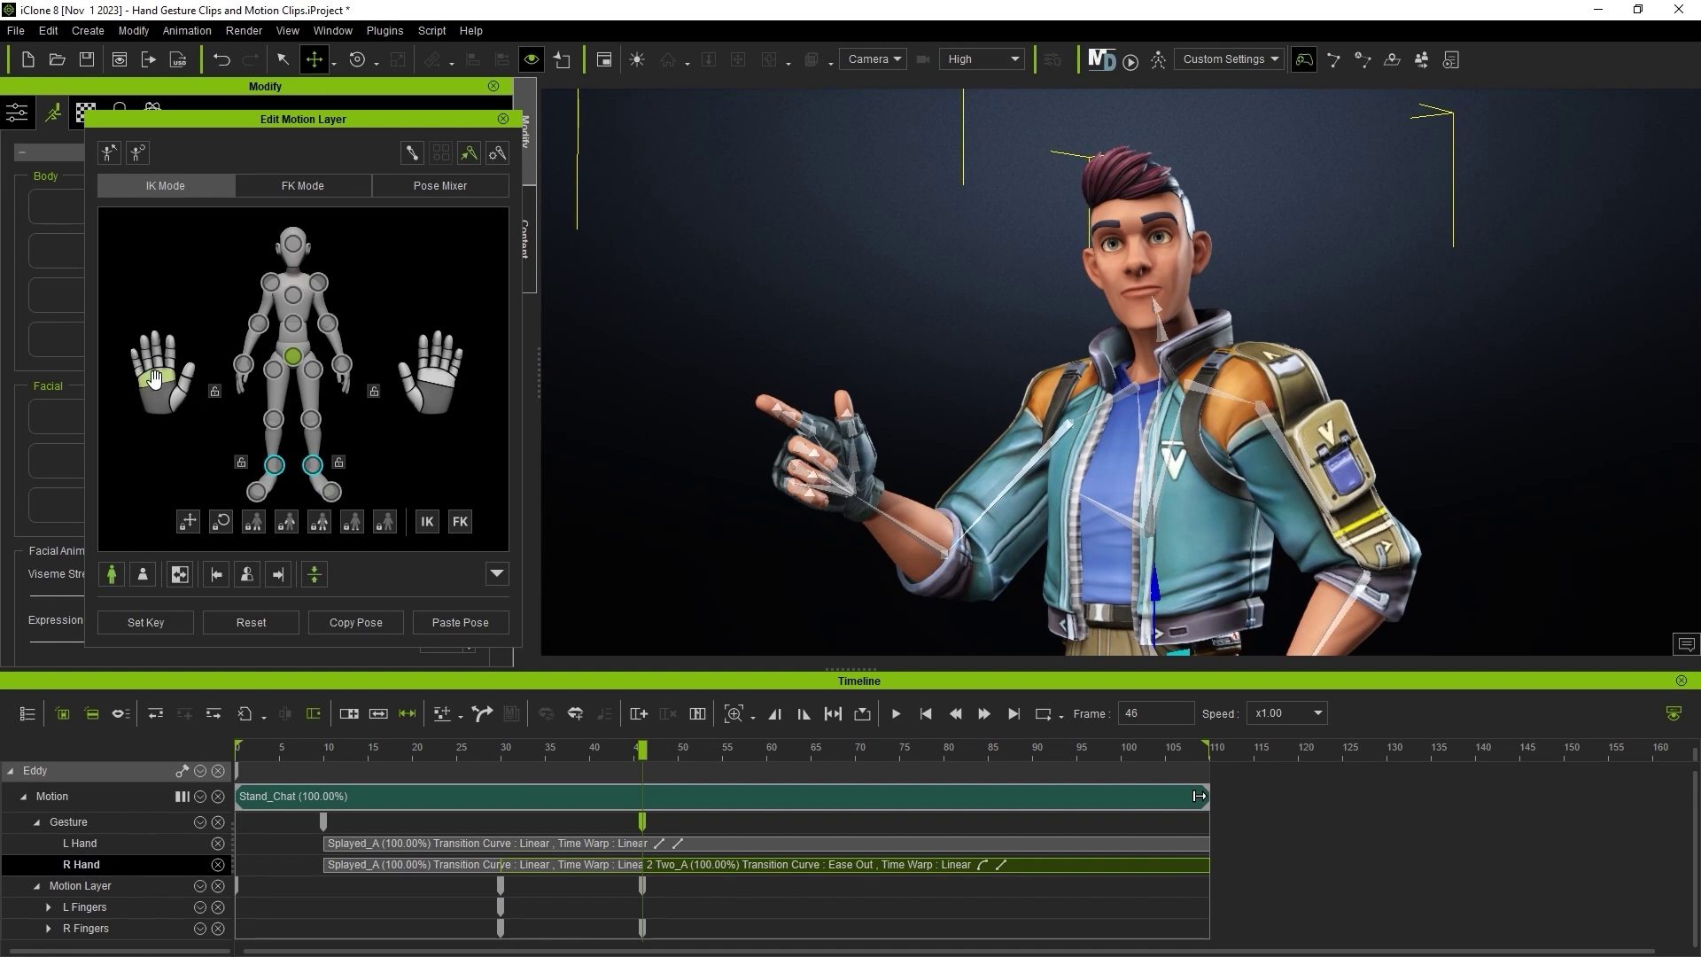
drag(154, 379, 189, 410)
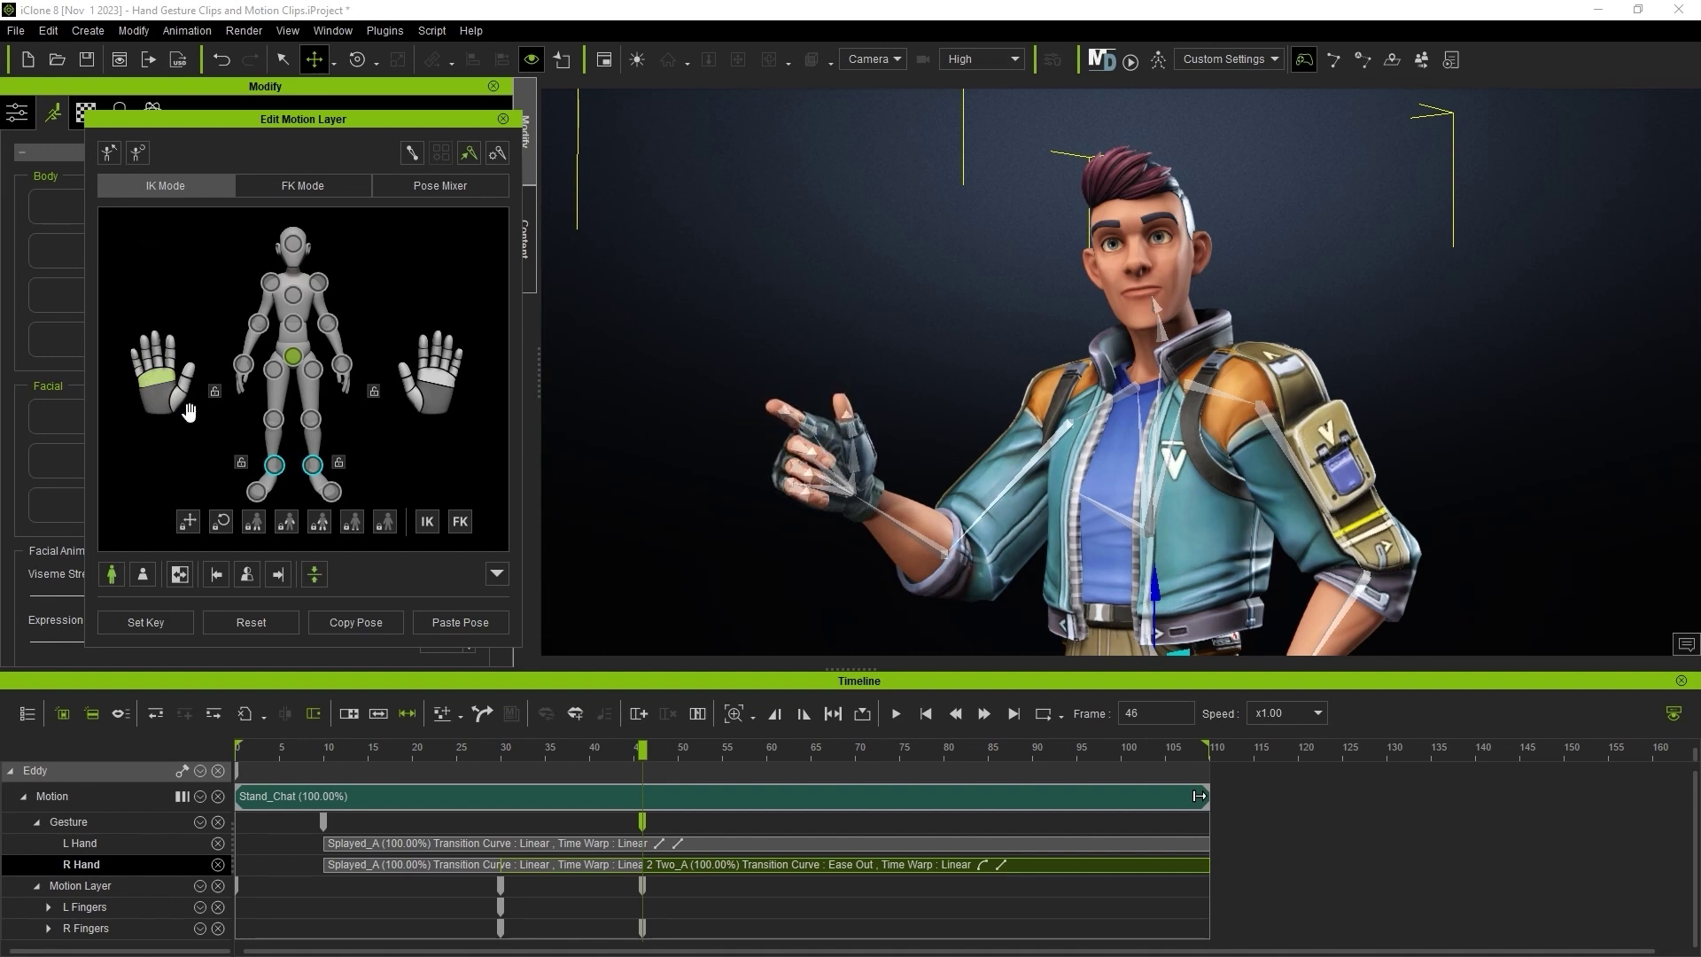
click(658, 907)
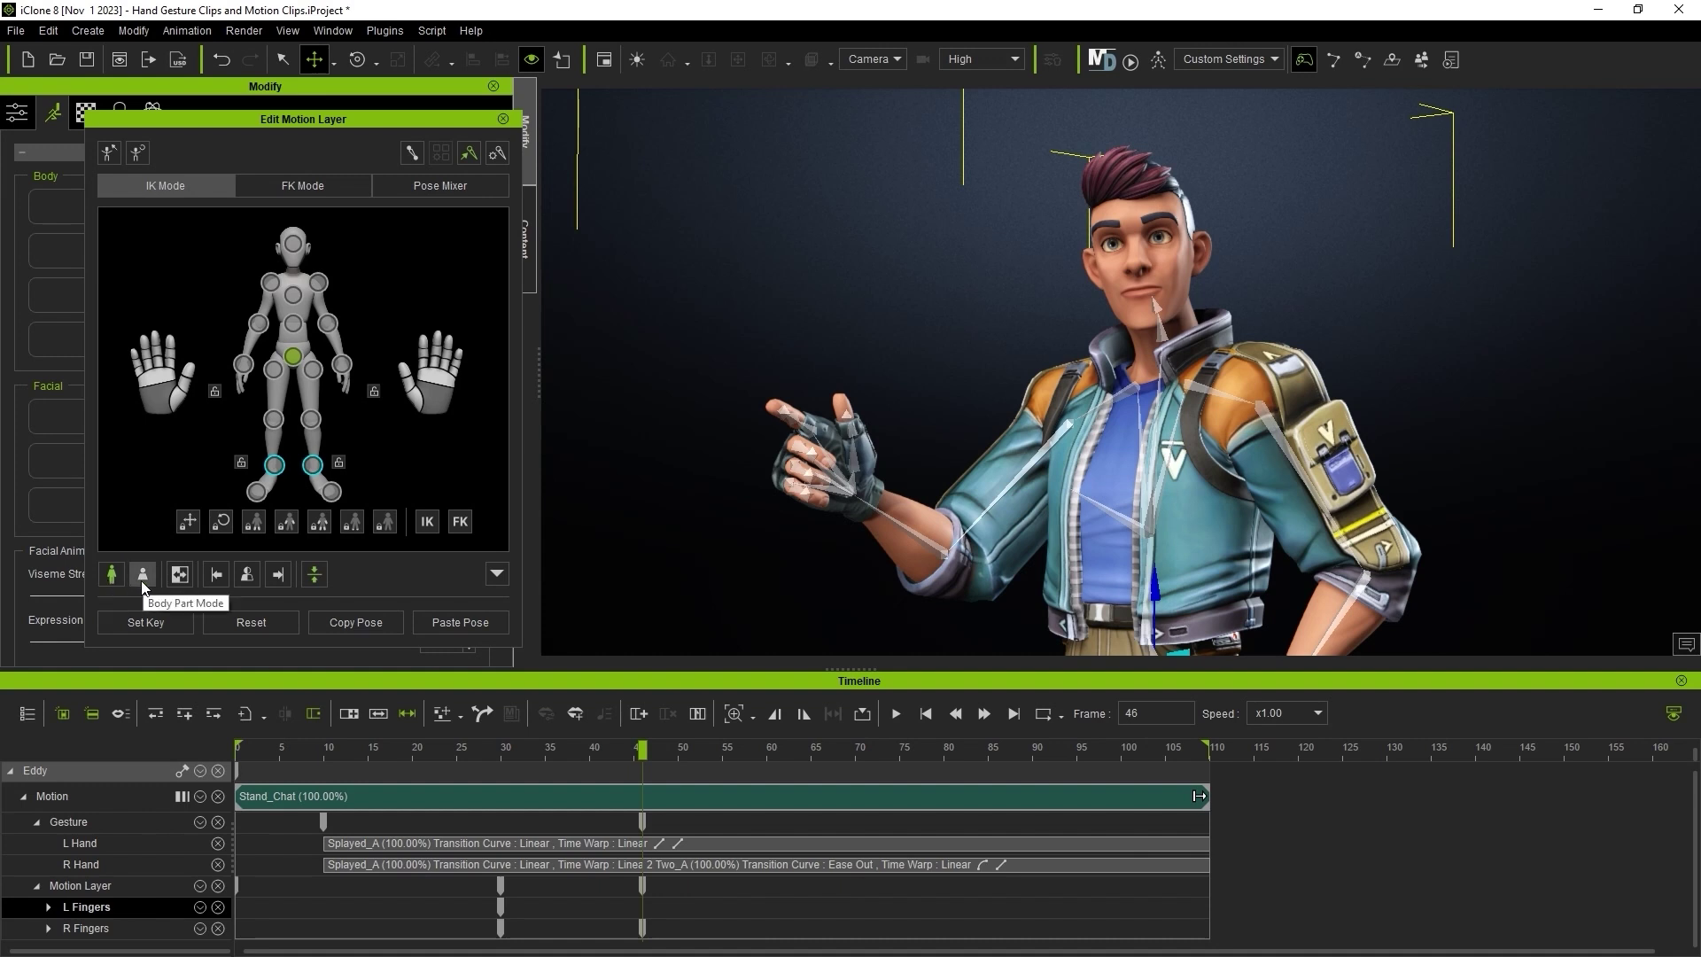
Step: Switch to Body Part Mode and select Eddy's pointing hand in the hand diagram
click(143, 574)
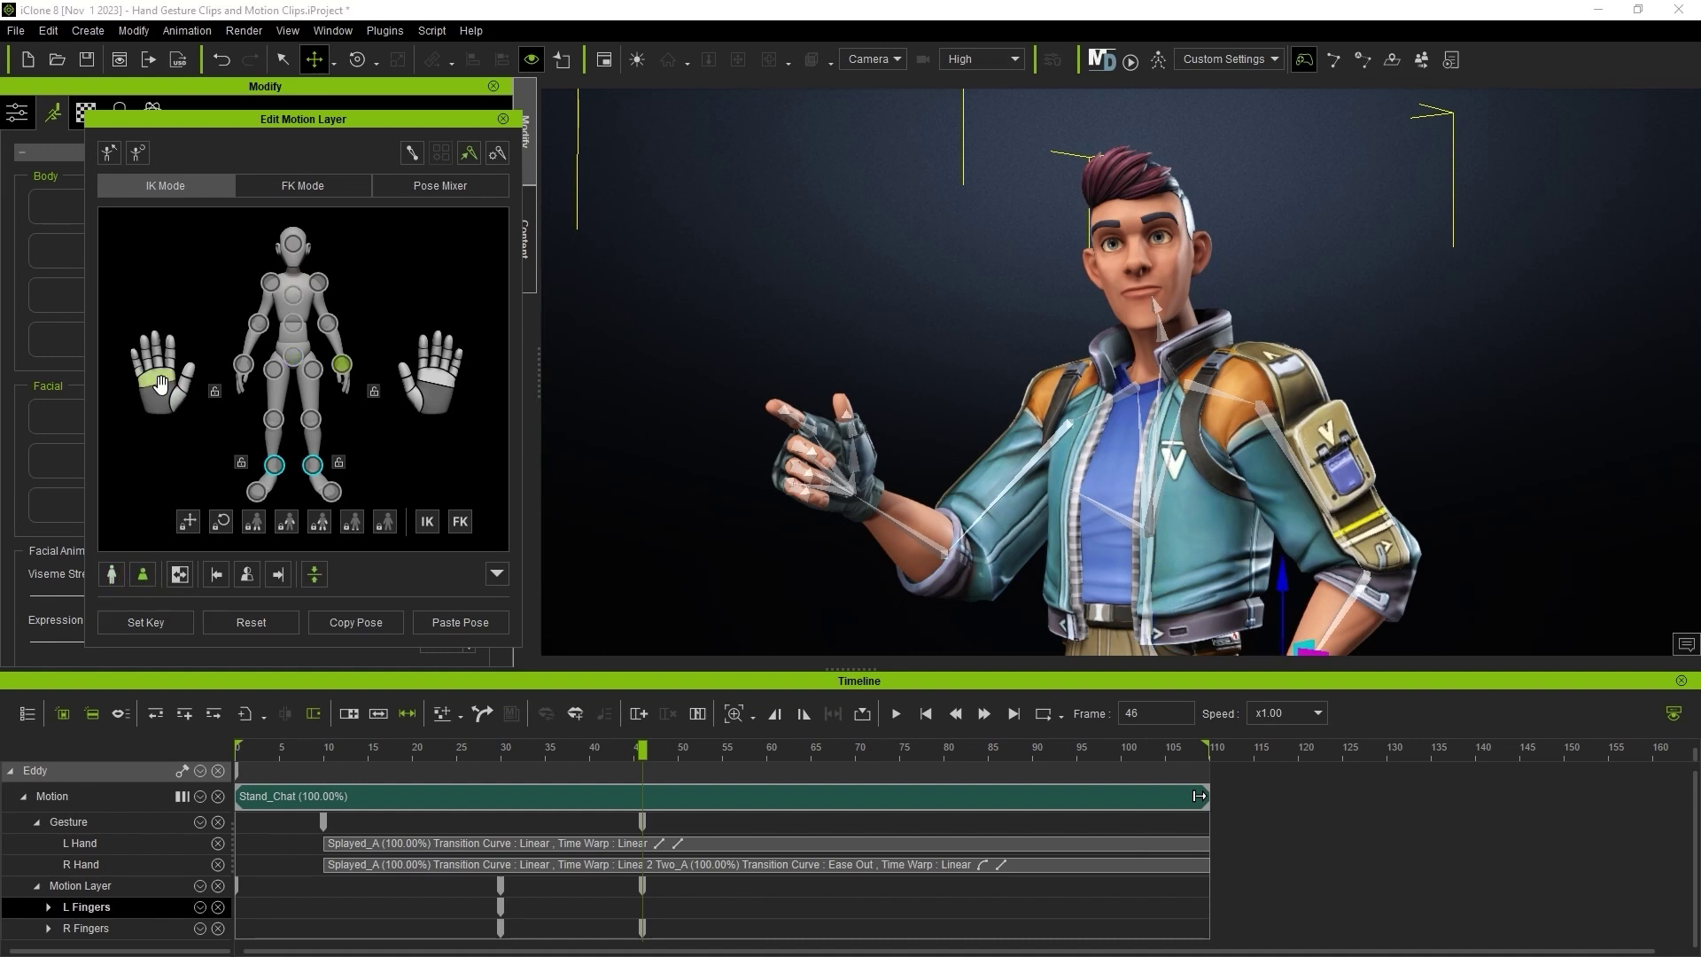
drag(159, 376, 104, 252)
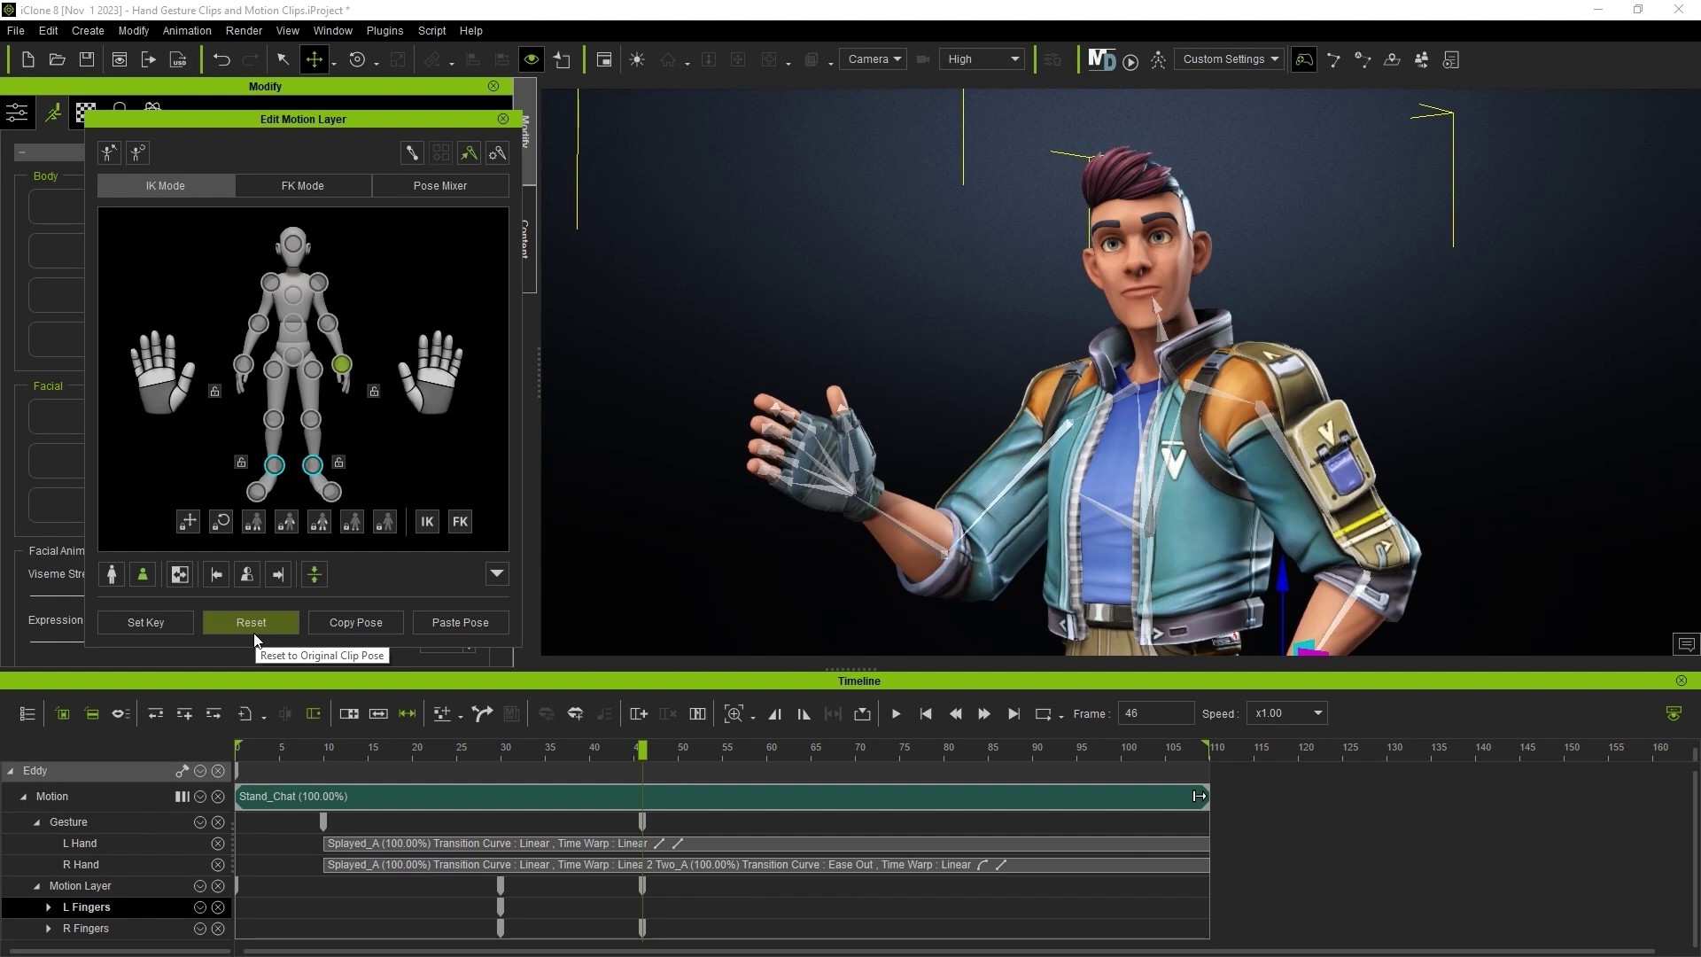
Step: Reset the hand to its pointing pose, curl the four fingers tighter, and adjust the thumb
click(173, 370)
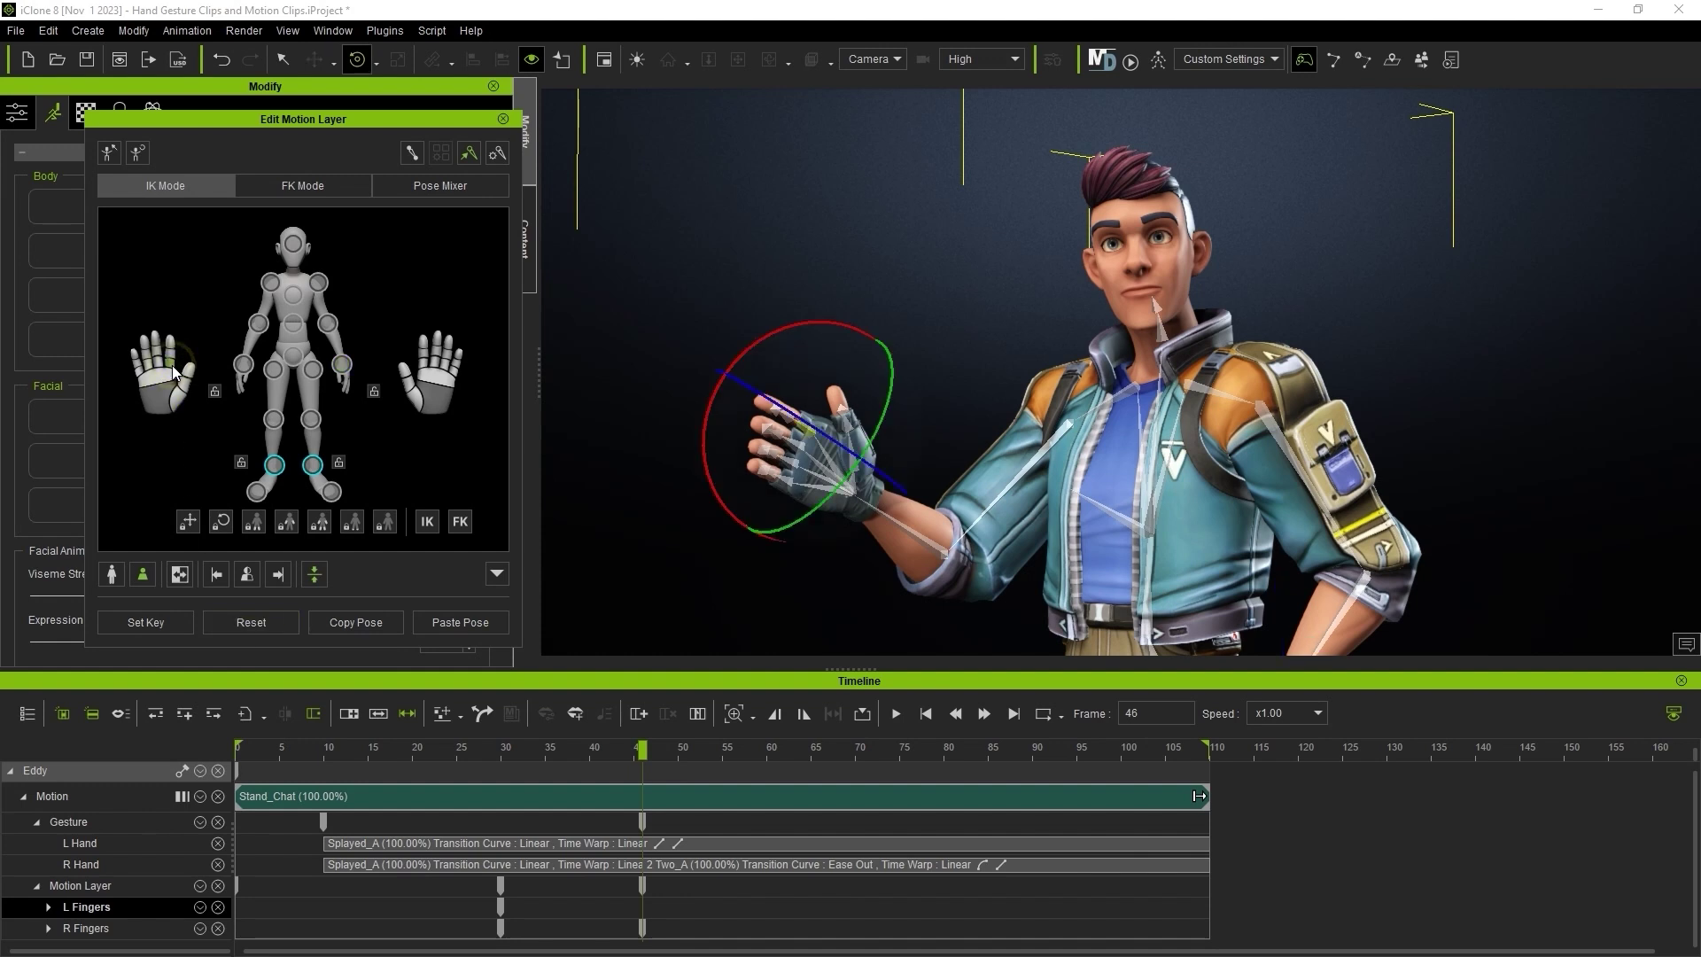
click(289, 624)
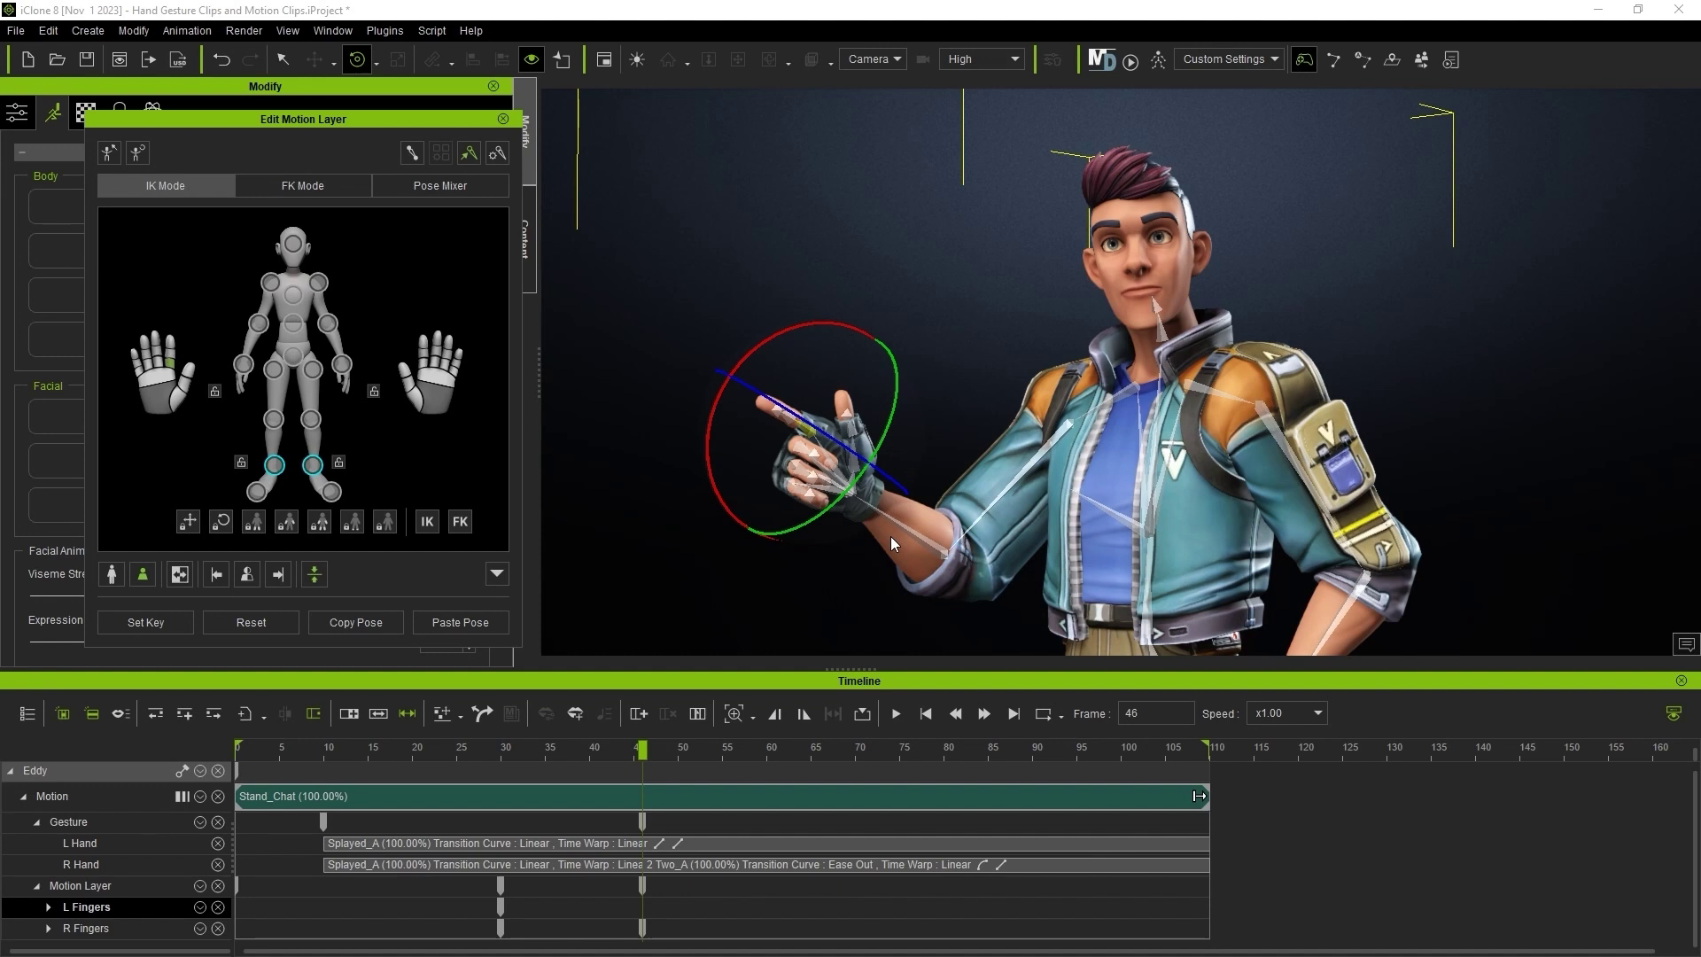
click(163, 365)
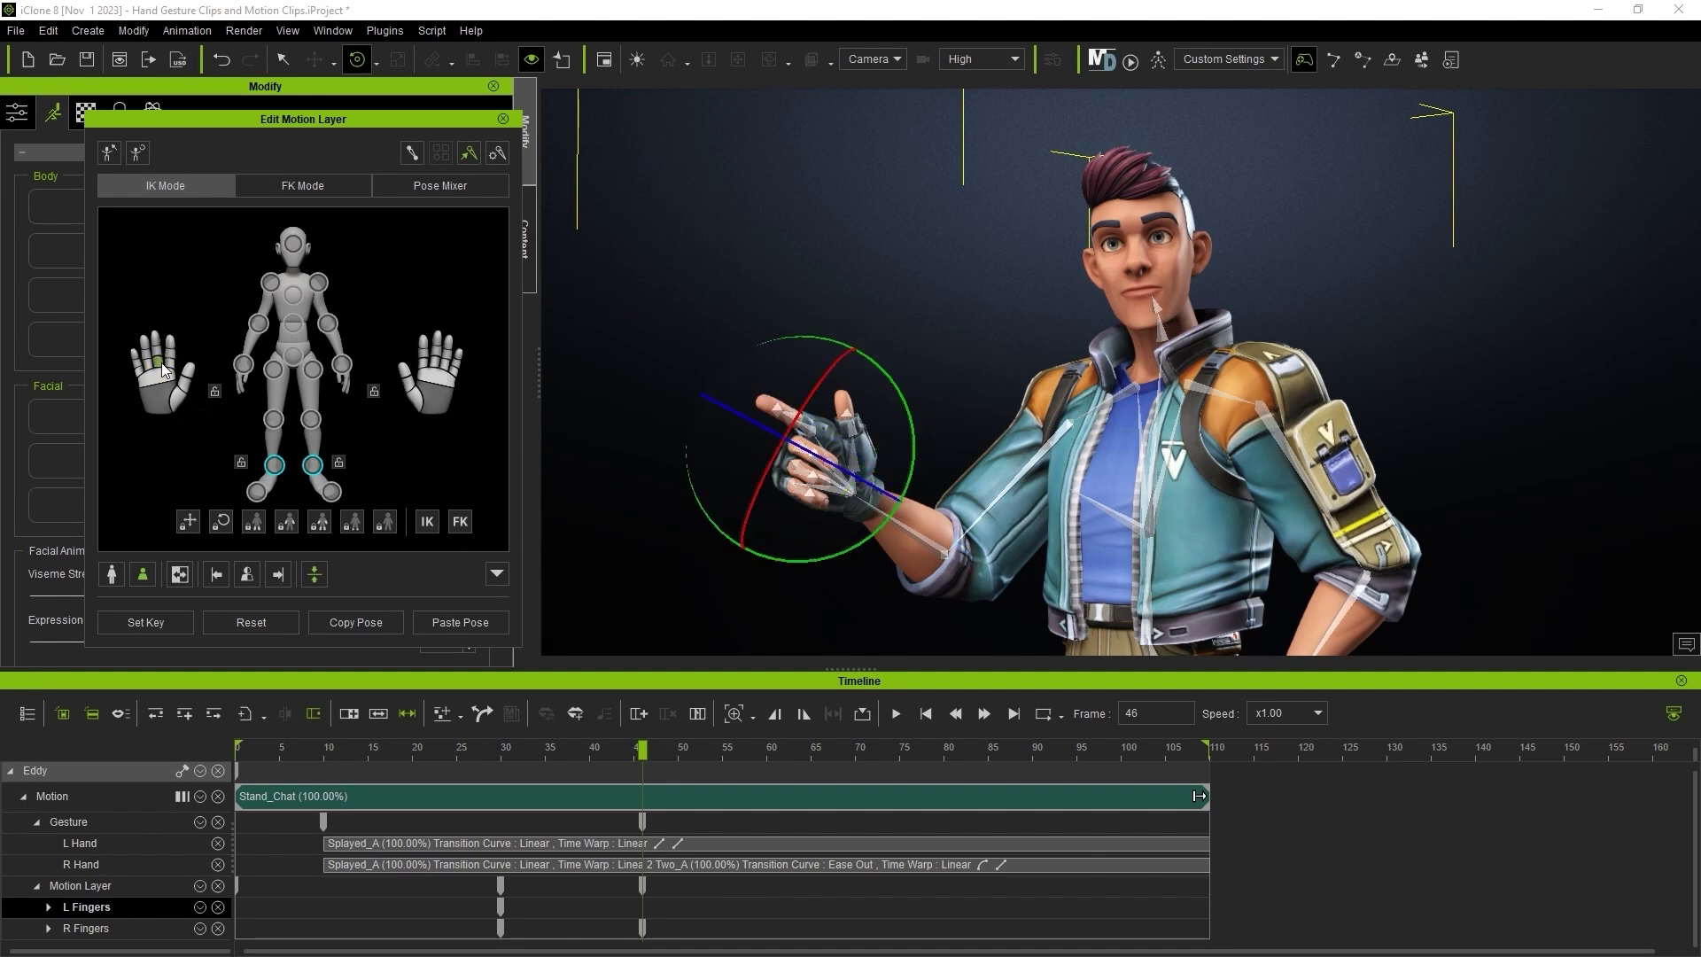
click(157, 348)
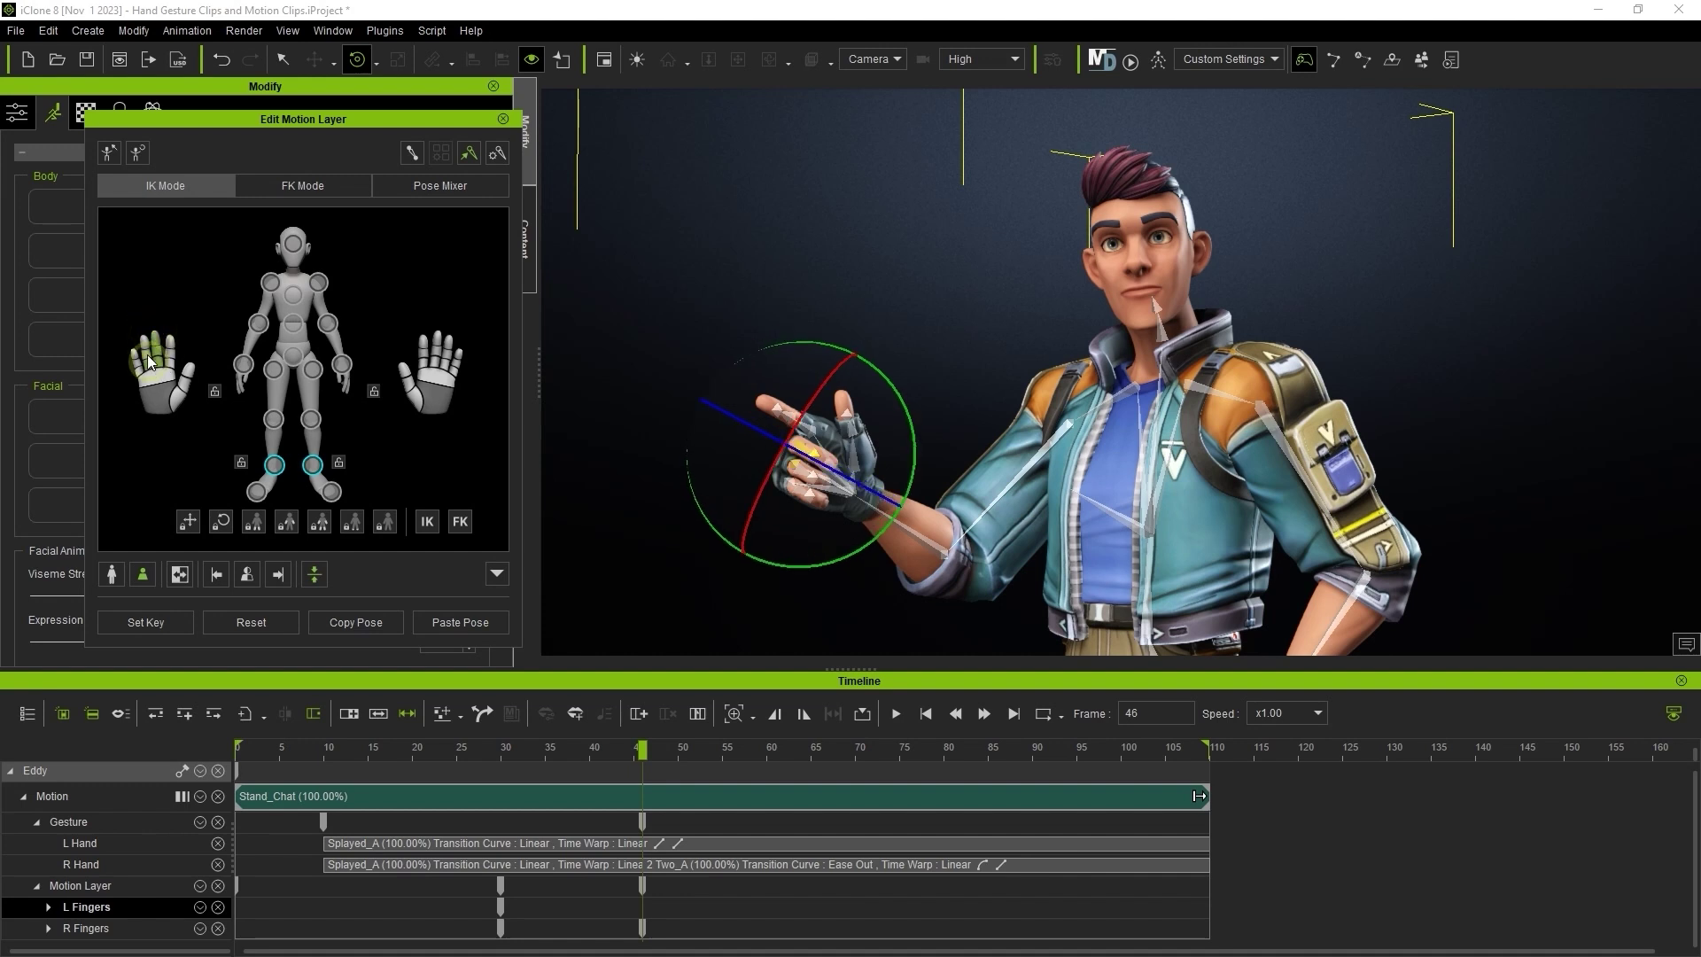
click(137, 360)
drag(842, 485, 859, 501)
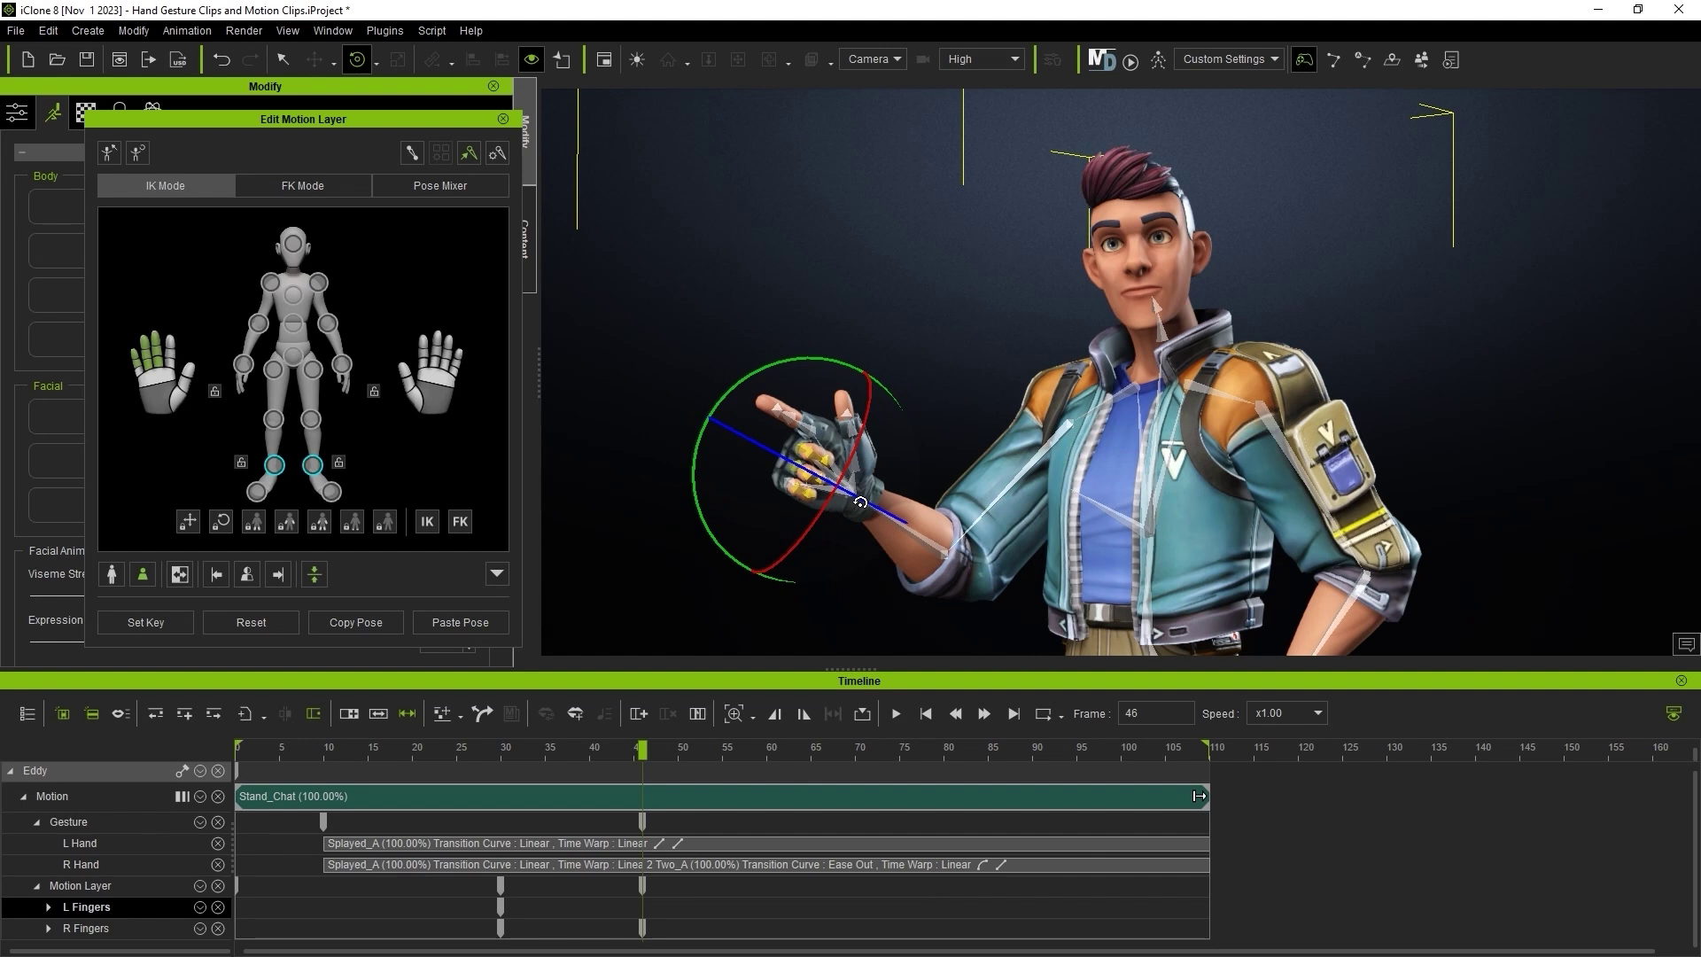
click(186, 379)
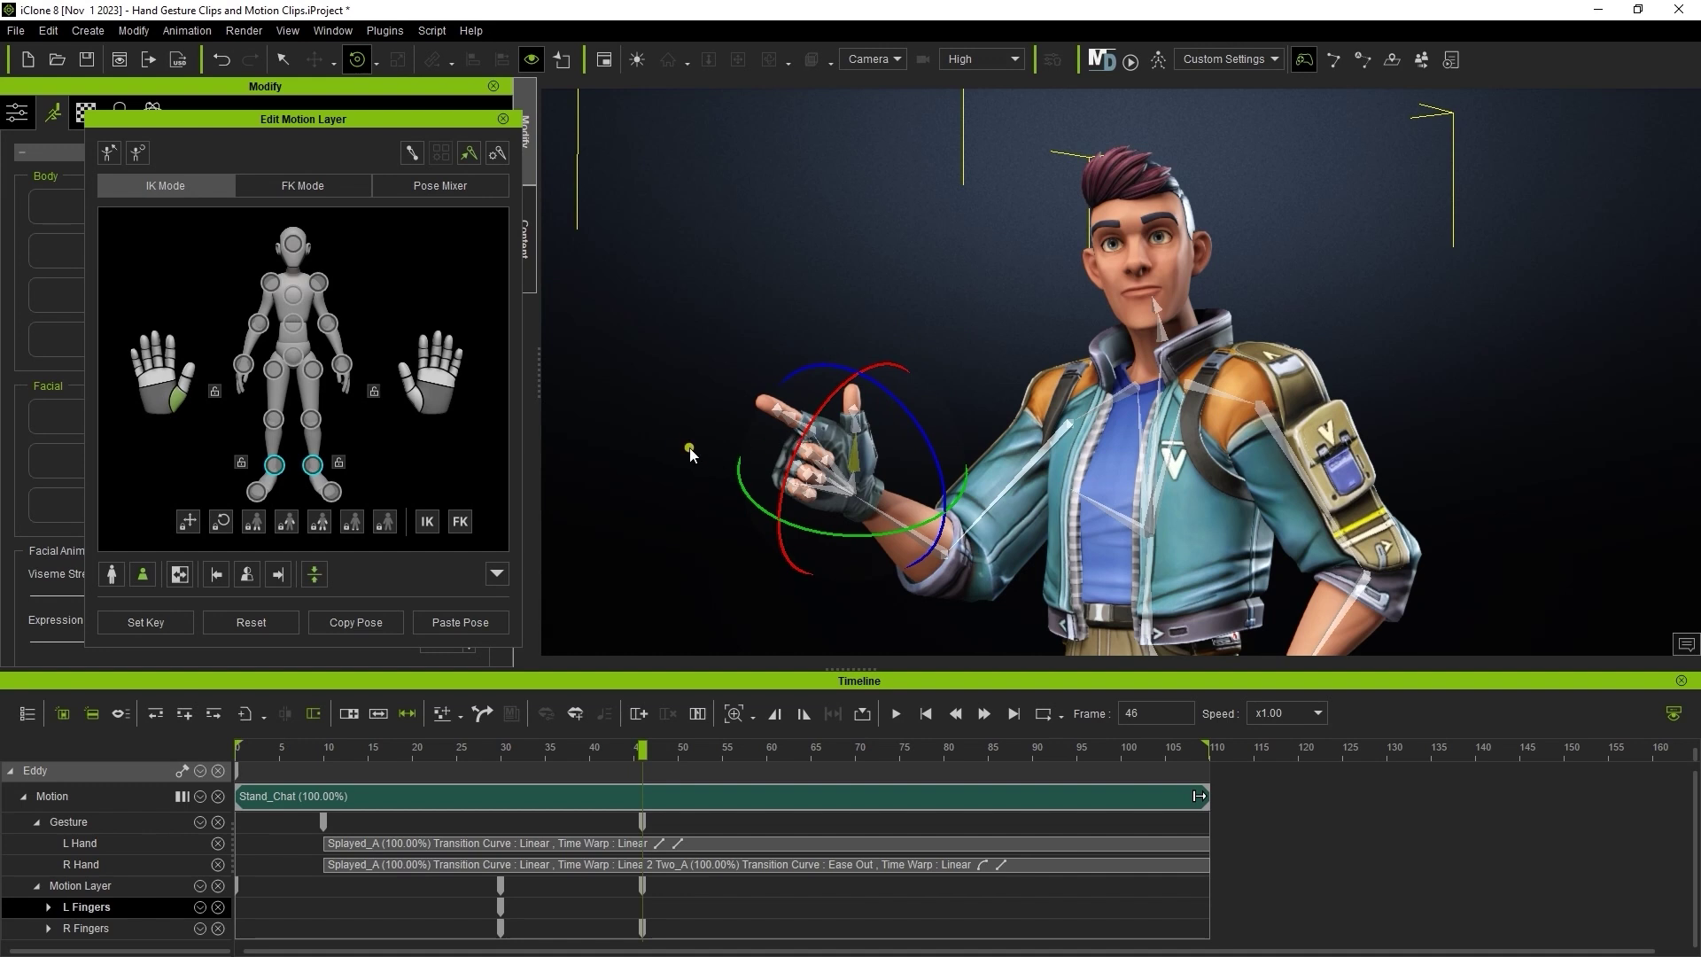
key(q)
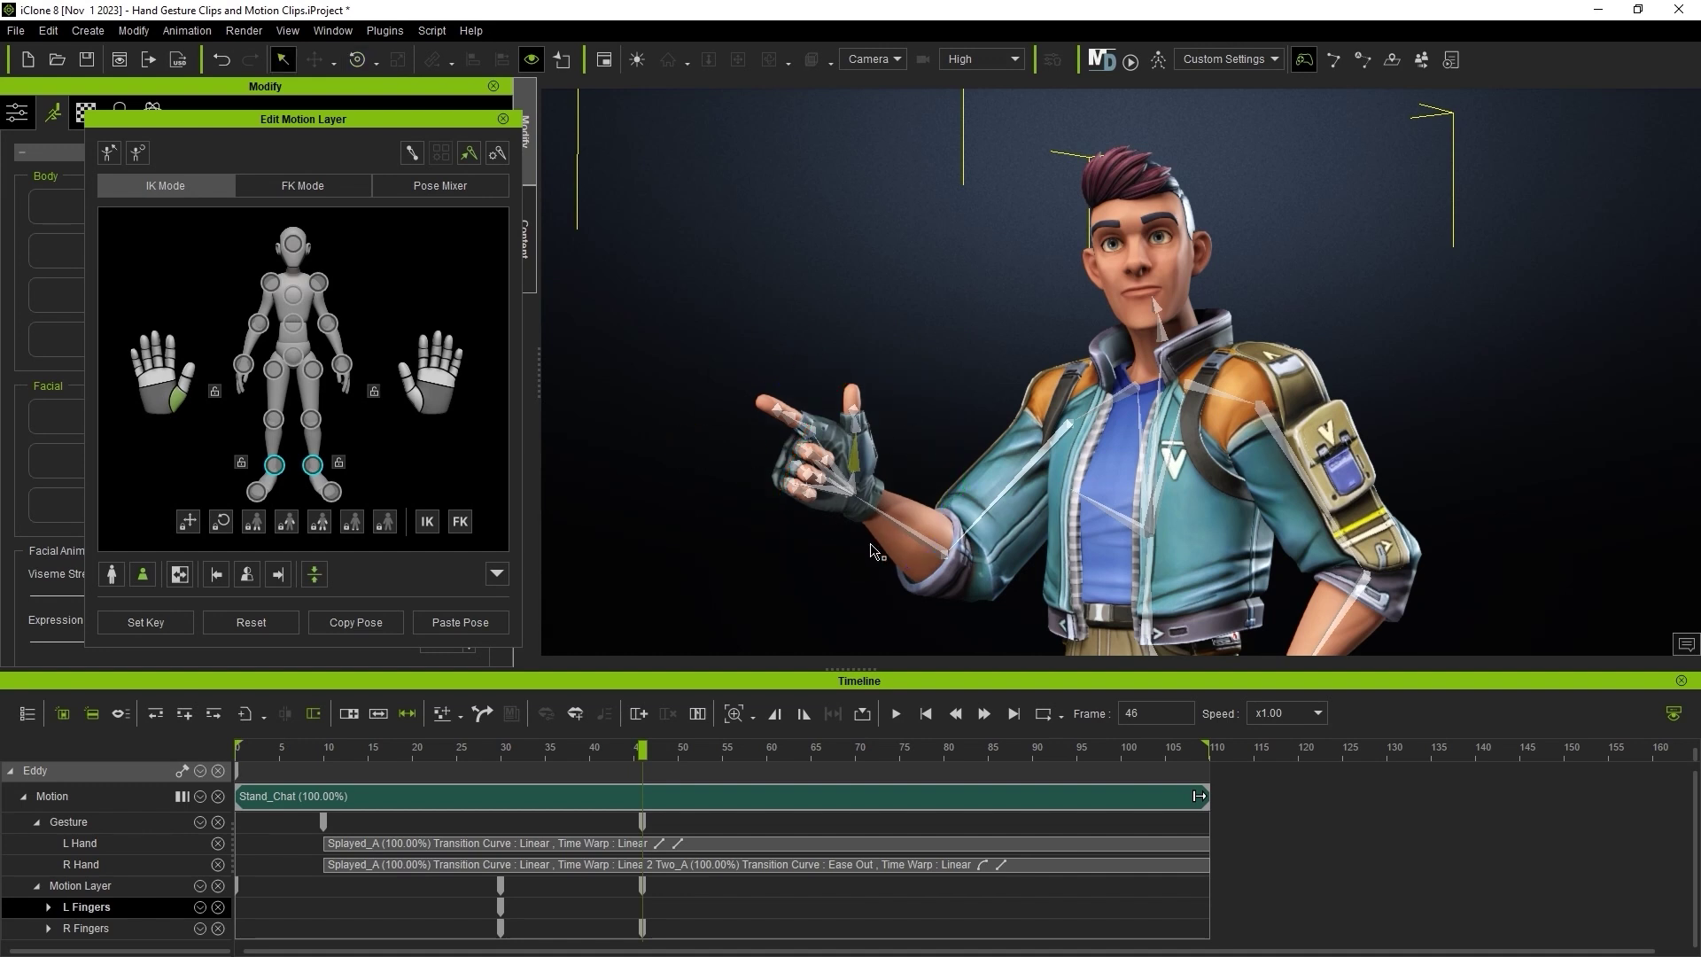
Step: Rewind and play Eddy's refined pointing gesture twice to review the finger keys at frames 30 and 46
click(925, 714)
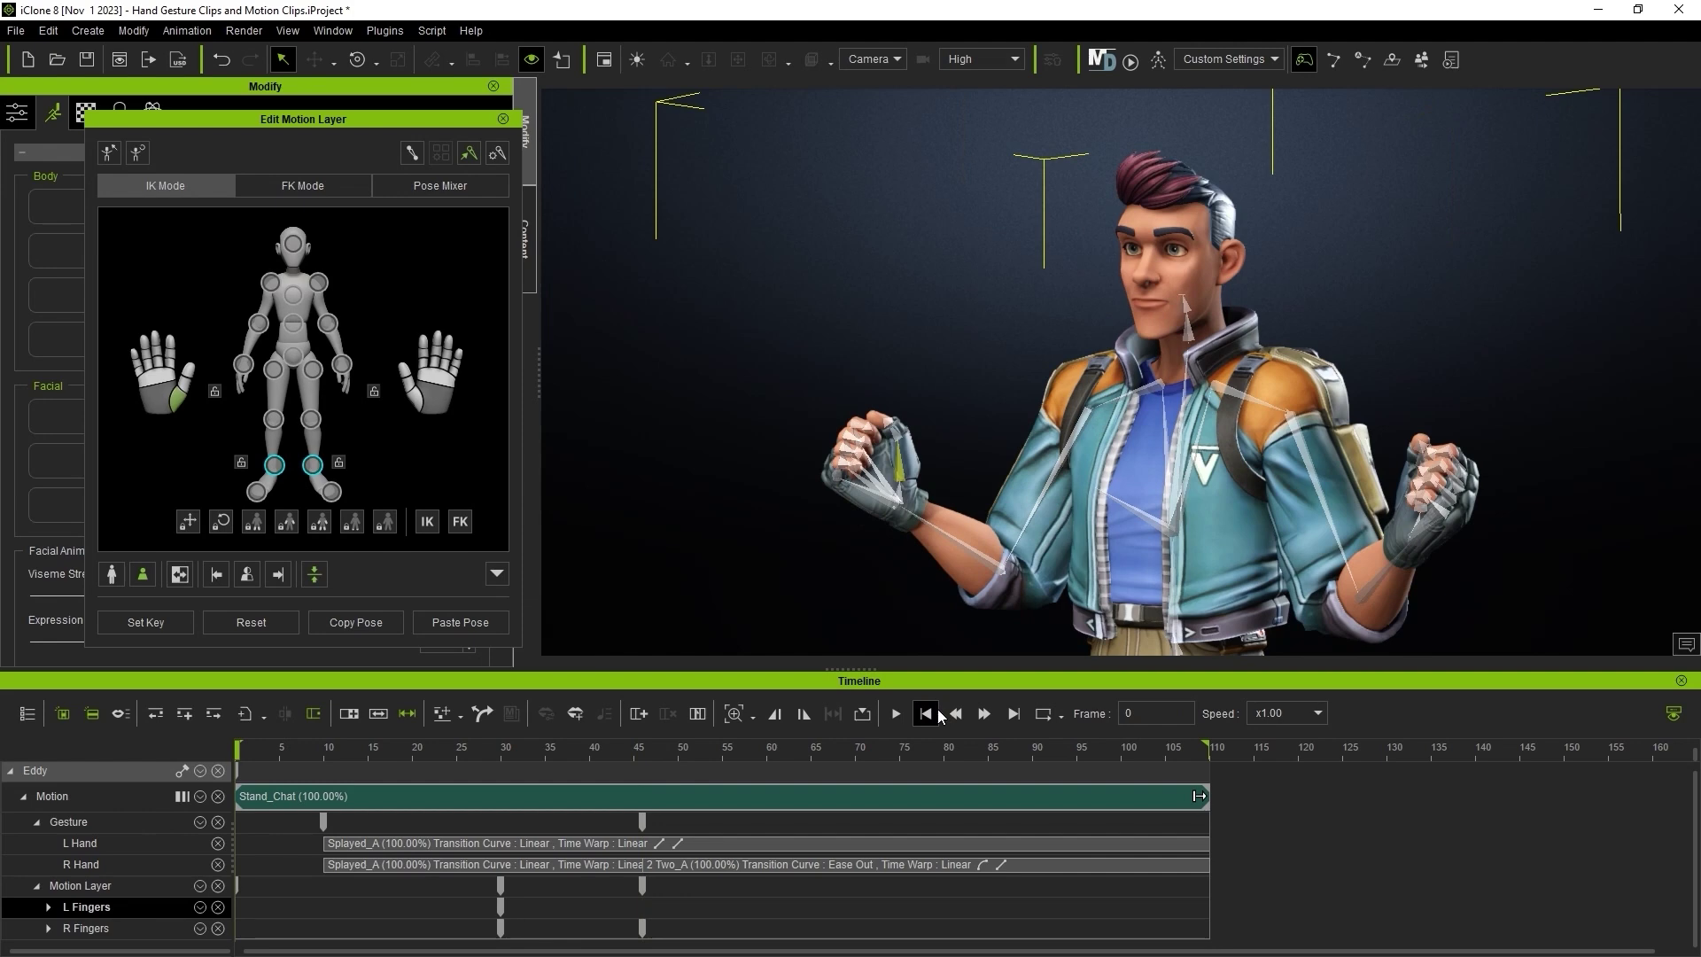
click(898, 714)
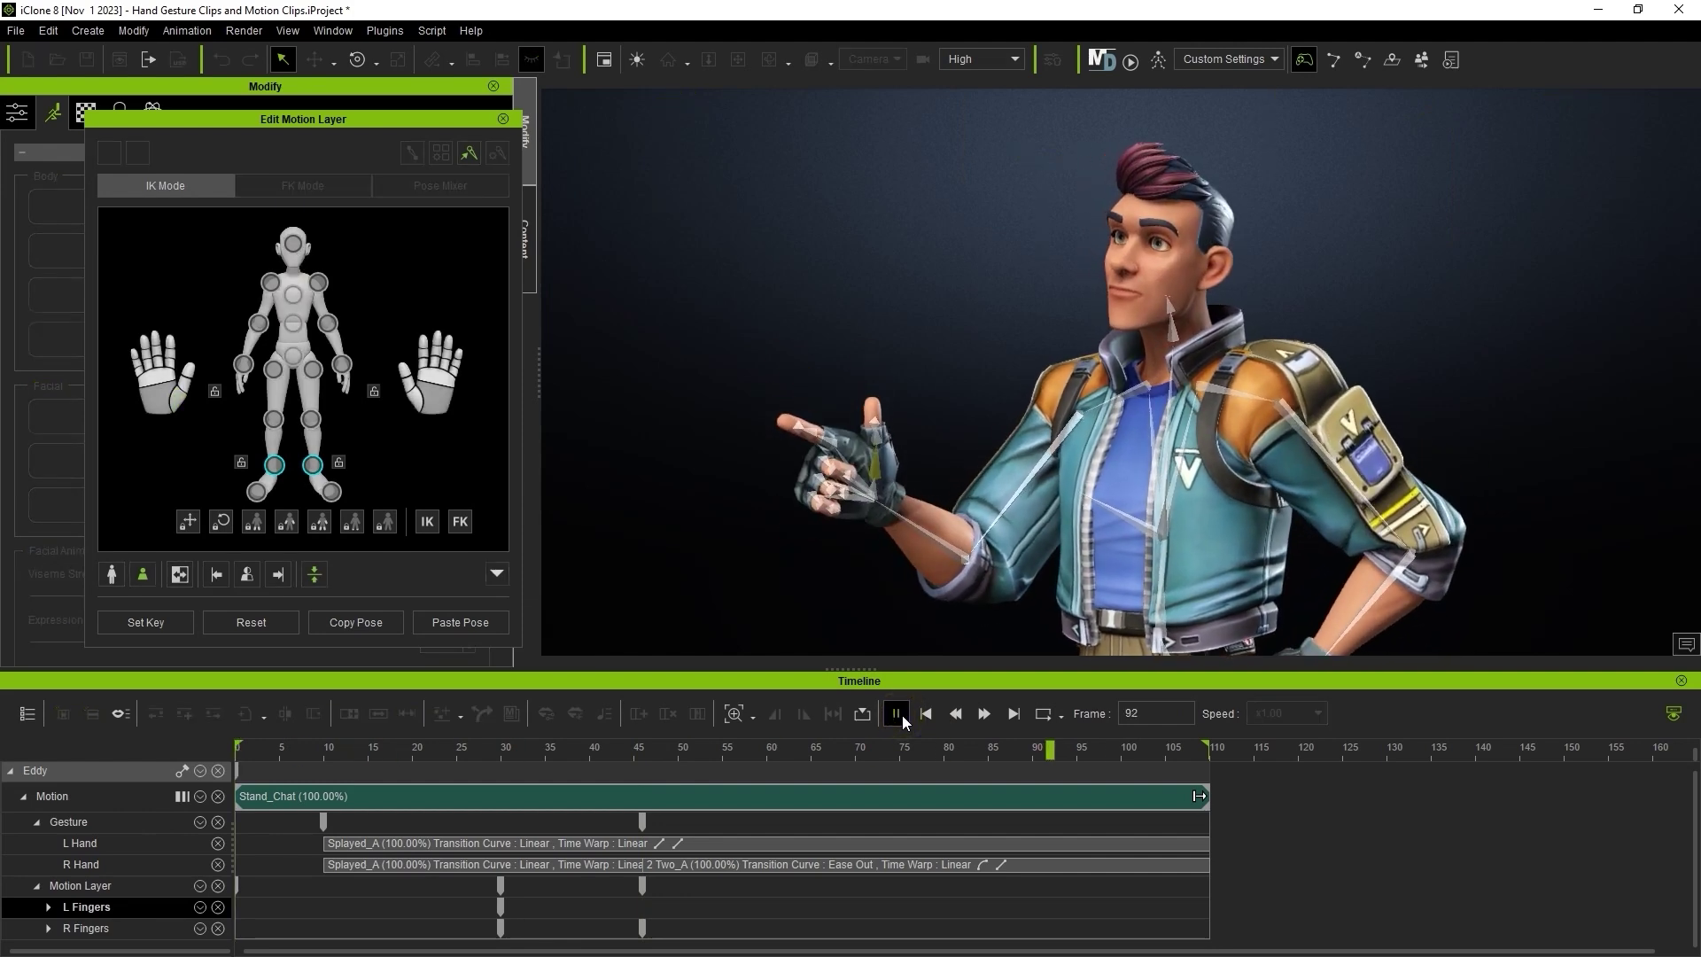
click(900, 715)
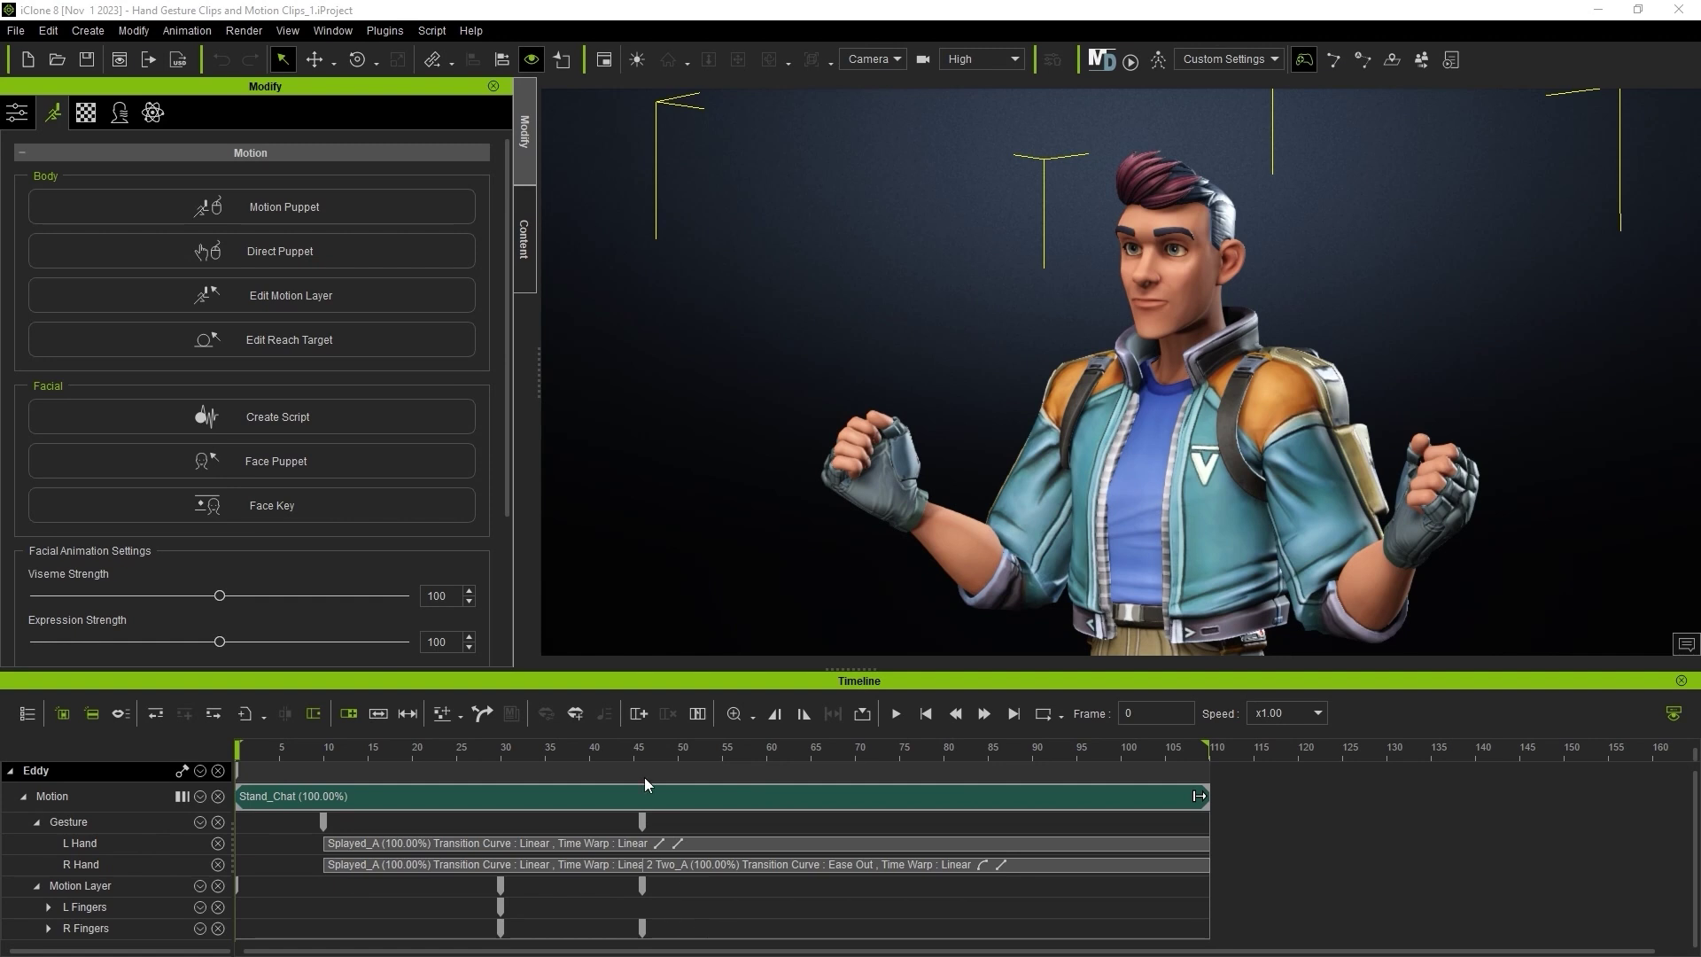
Step: Save Eddy's hand gesture to Custom > Animation > Gesture as Chat_Gesture, asset type Animation/Gesture
click(527, 266)
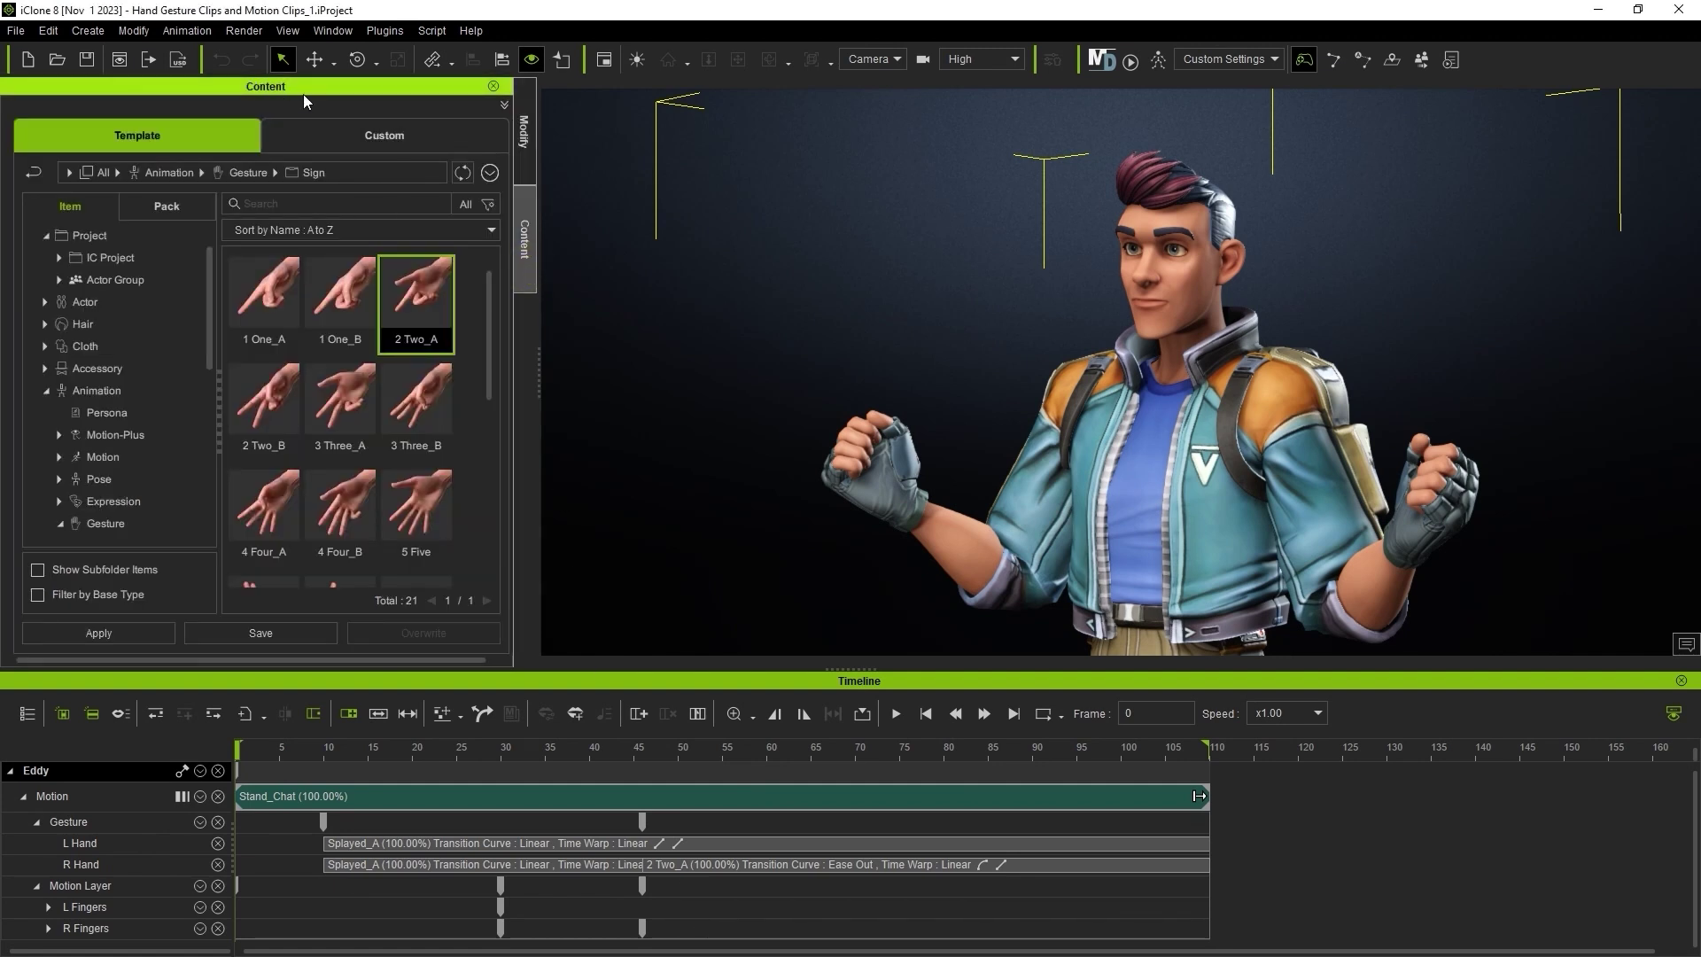
click(432, 142)
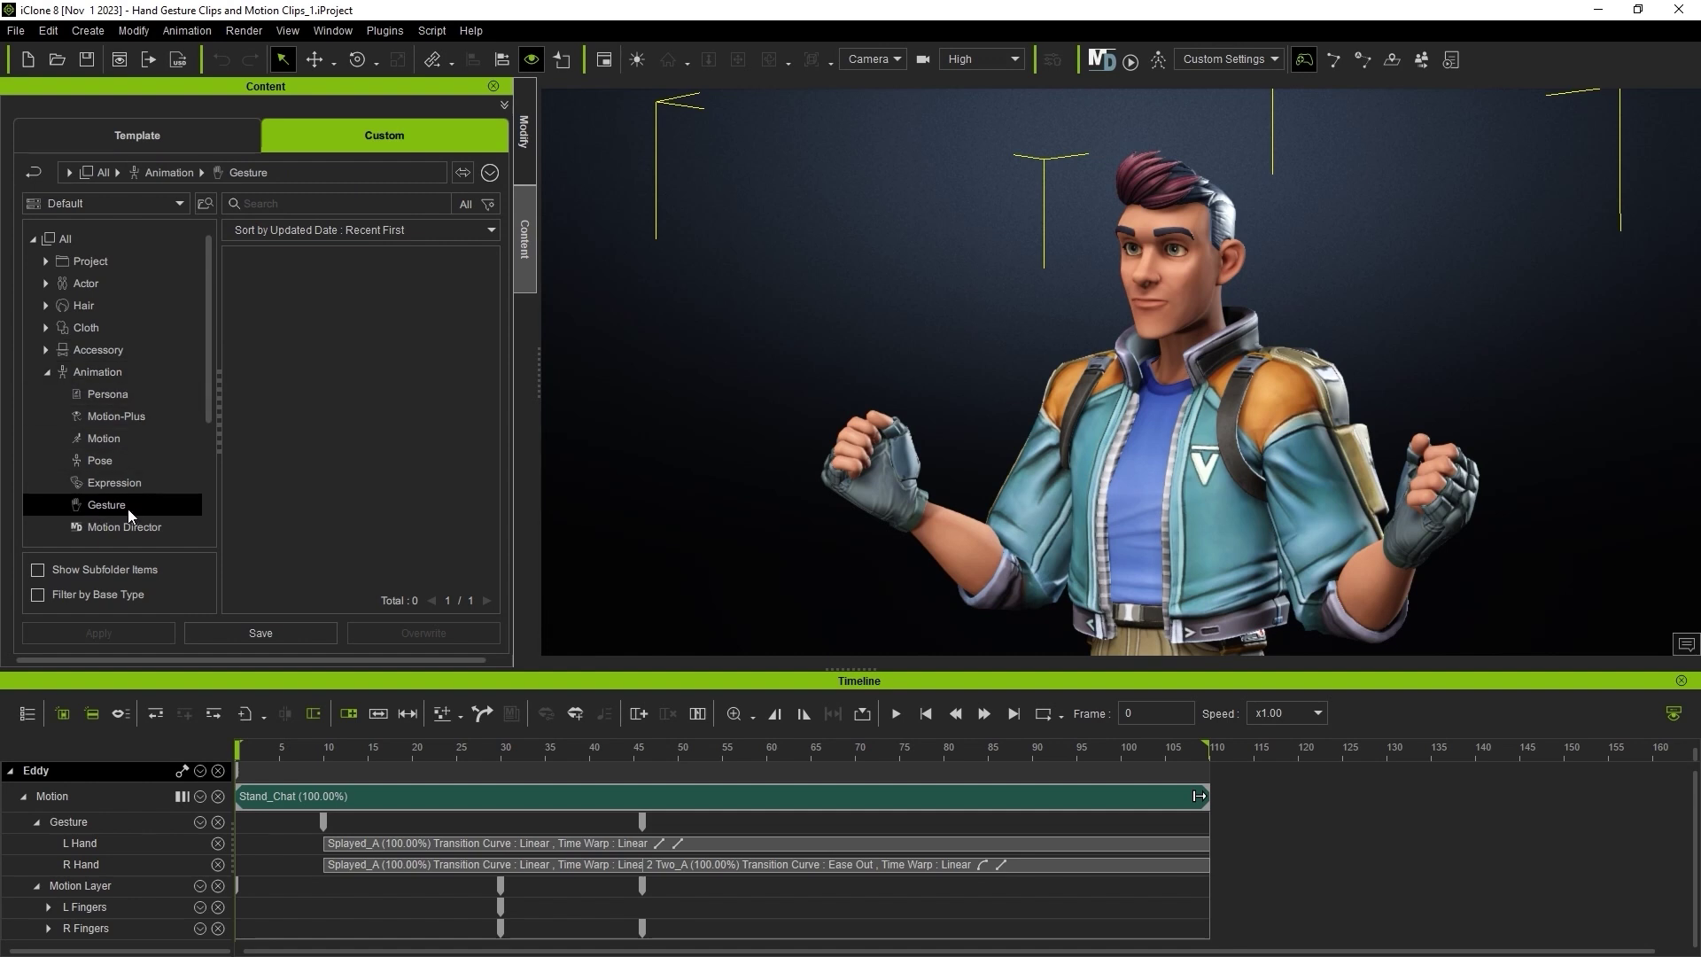
click(300, 635)
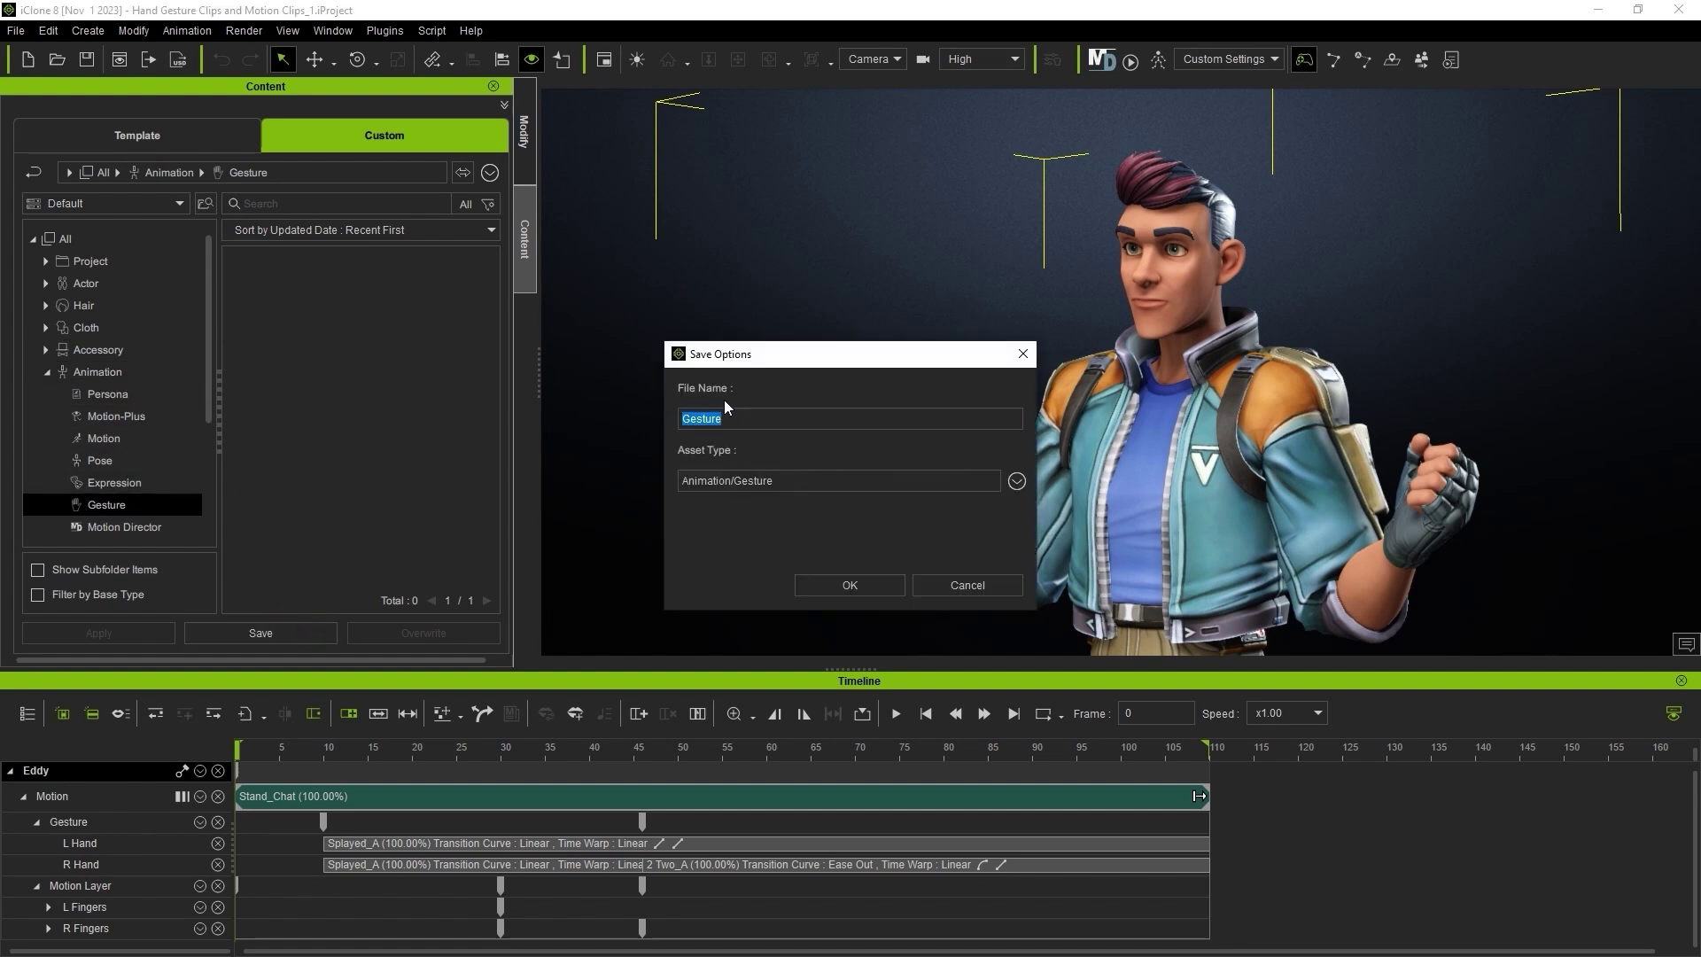
text(Chat_)
click(1016, 482)
click(971, 507)
click(850, 585)
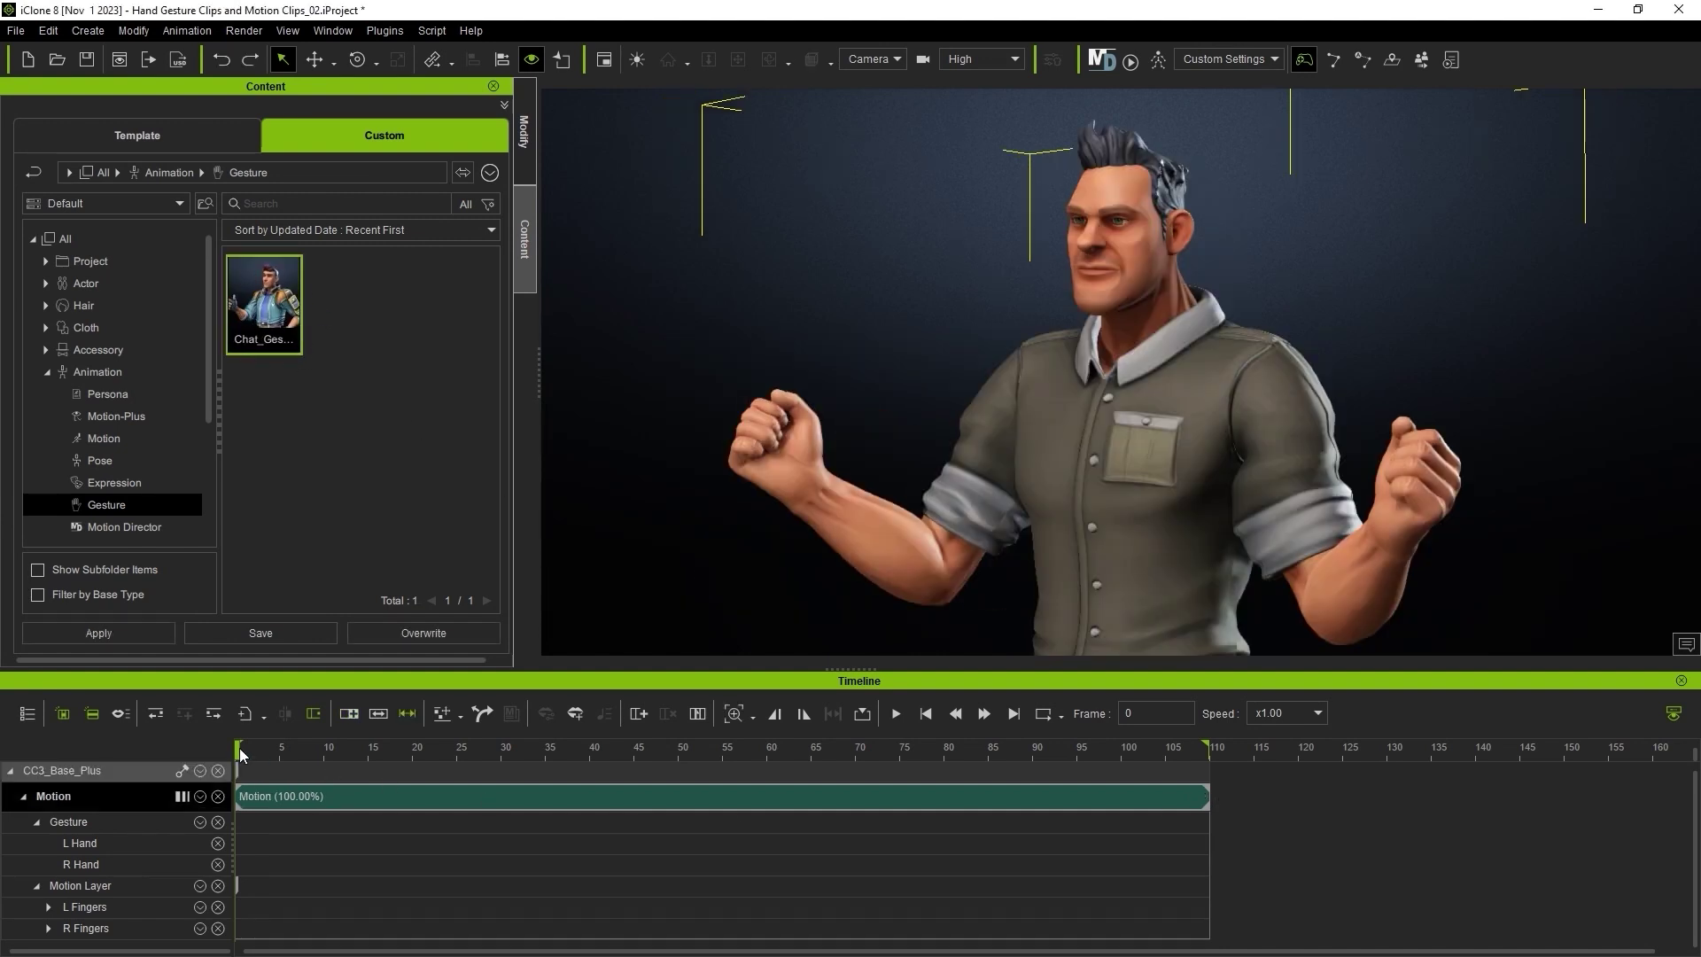
Step: Preview CC3_Base_Plus's existing motion, rewind, and apply Chat_Gesture to both his hands
drag(240, 754, 1207, 769)
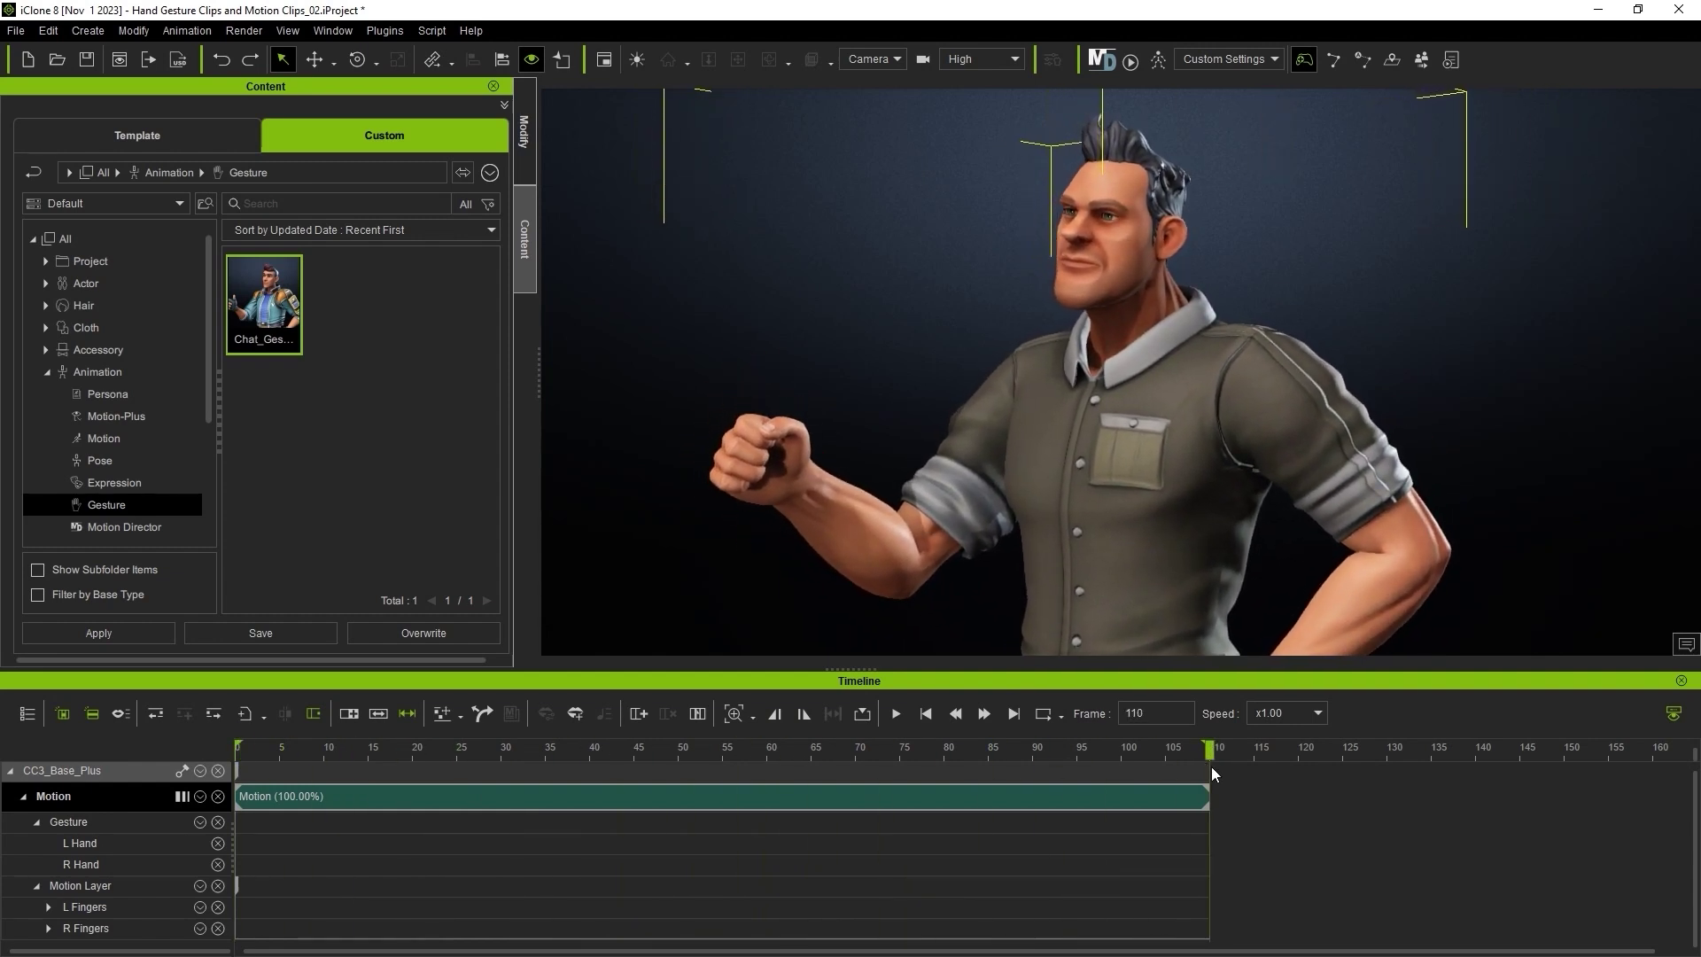
click(926, 713)
drag(266, 305, 794, 456)
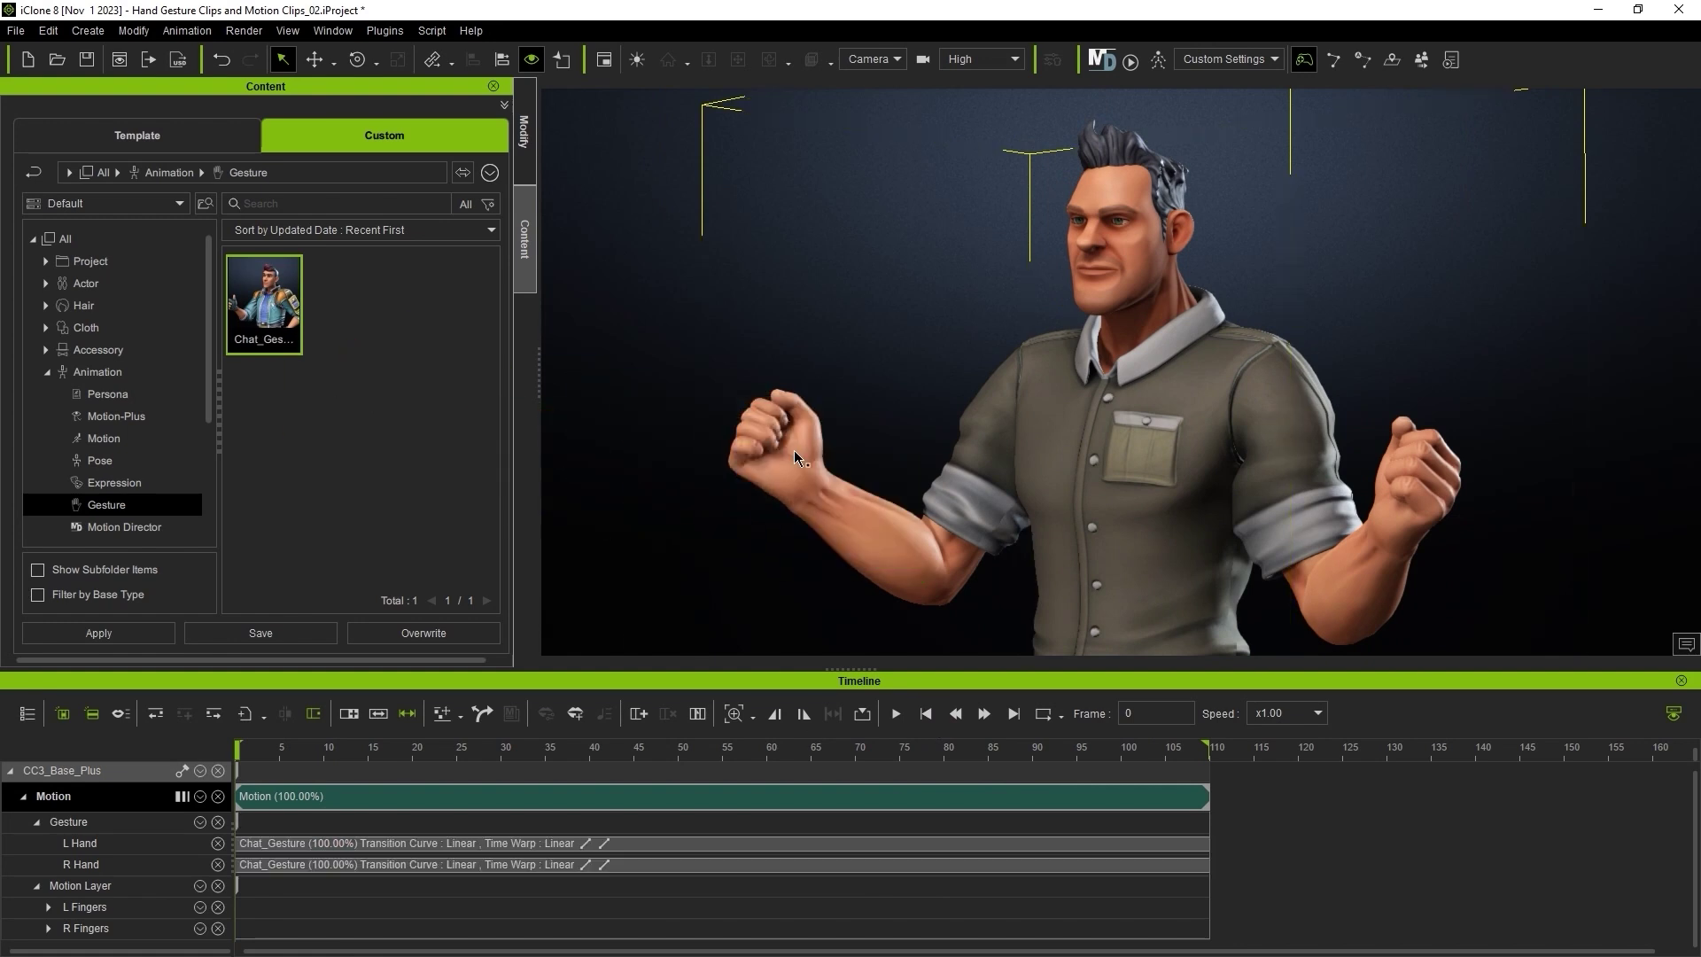